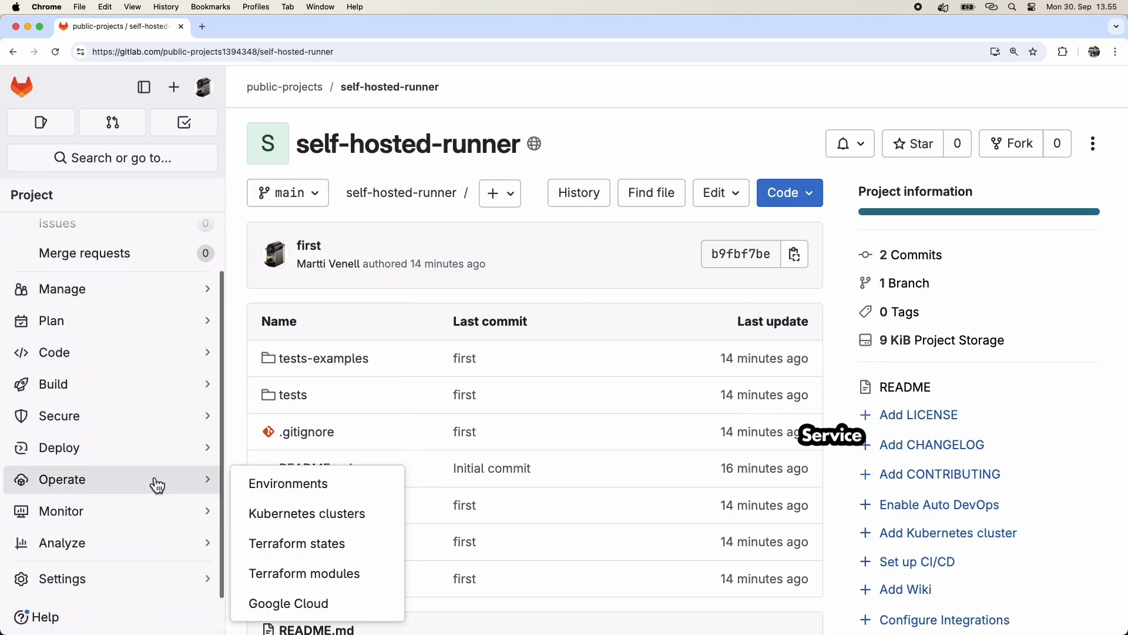
Open the project's CI/CD settings and expand the Runners section.
{"action": "mouse_move", "coordinate": [129, 584]}
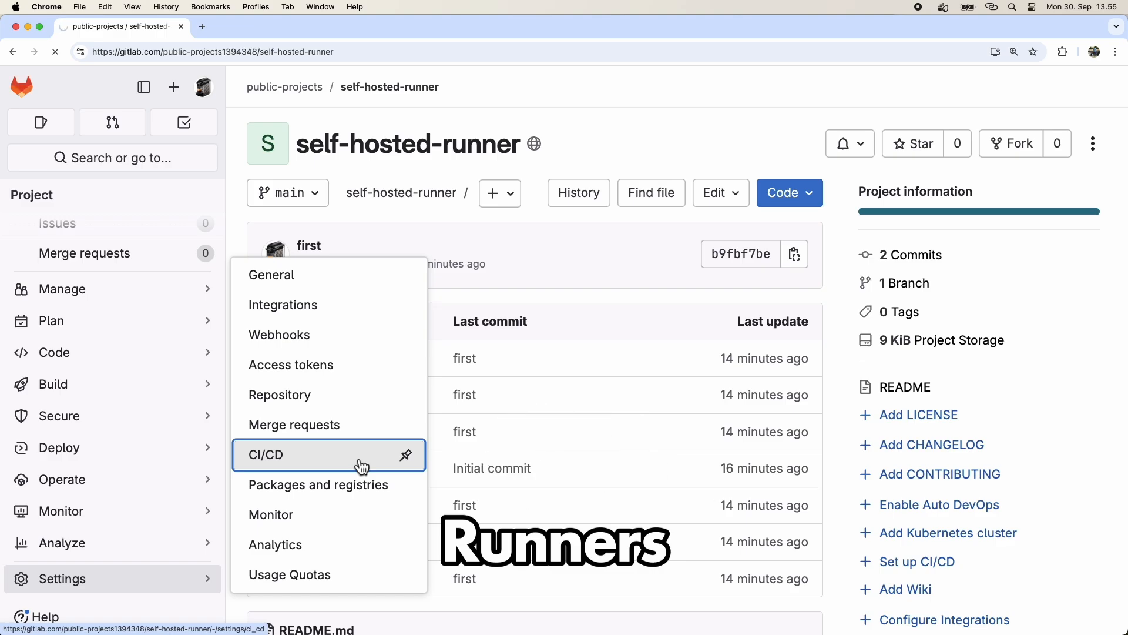
{"action": "left_click", "coordinate": [361, 466]}
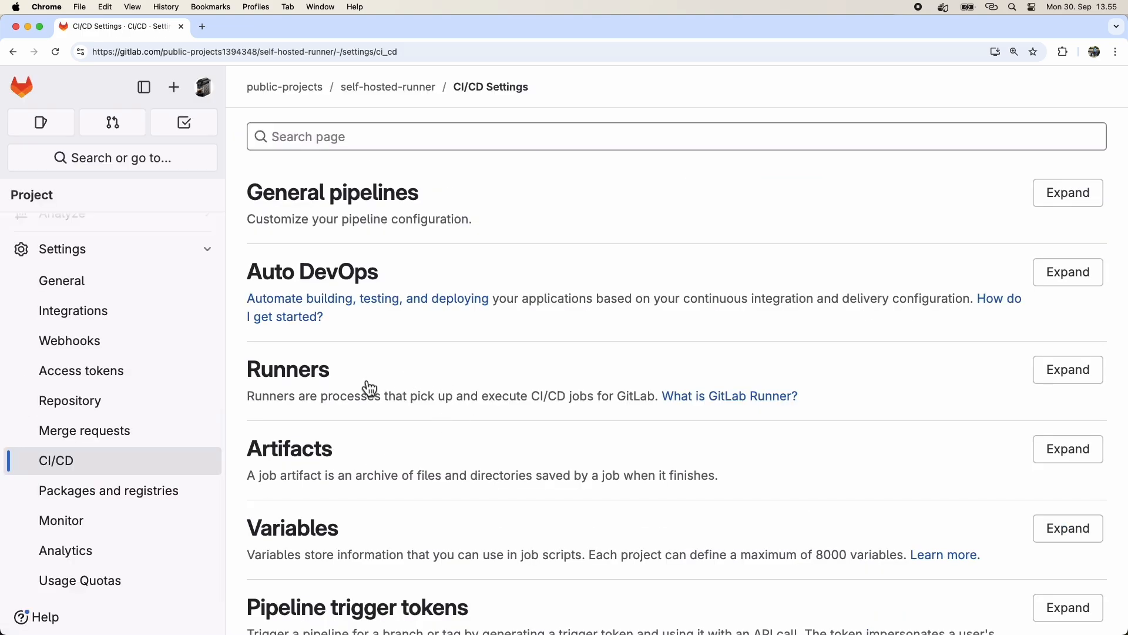
{"action": "left_click", "coordinate": [1082, 374]}
Disable instance runners for this project.
{"action": "scroll", "coordinate": [713, 460], "scroll_direction": "down", "scroll_amount": 5}
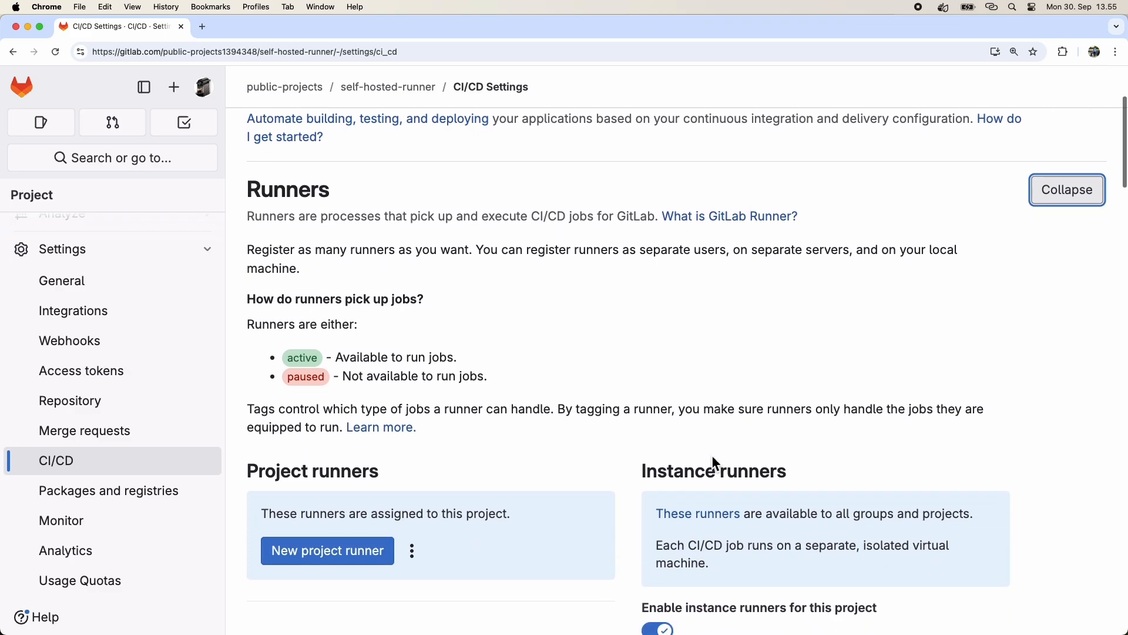
{"action": "scroll", "coordinate": [601, 415], "scroll_direction": "down", "scroll_amount": 1}
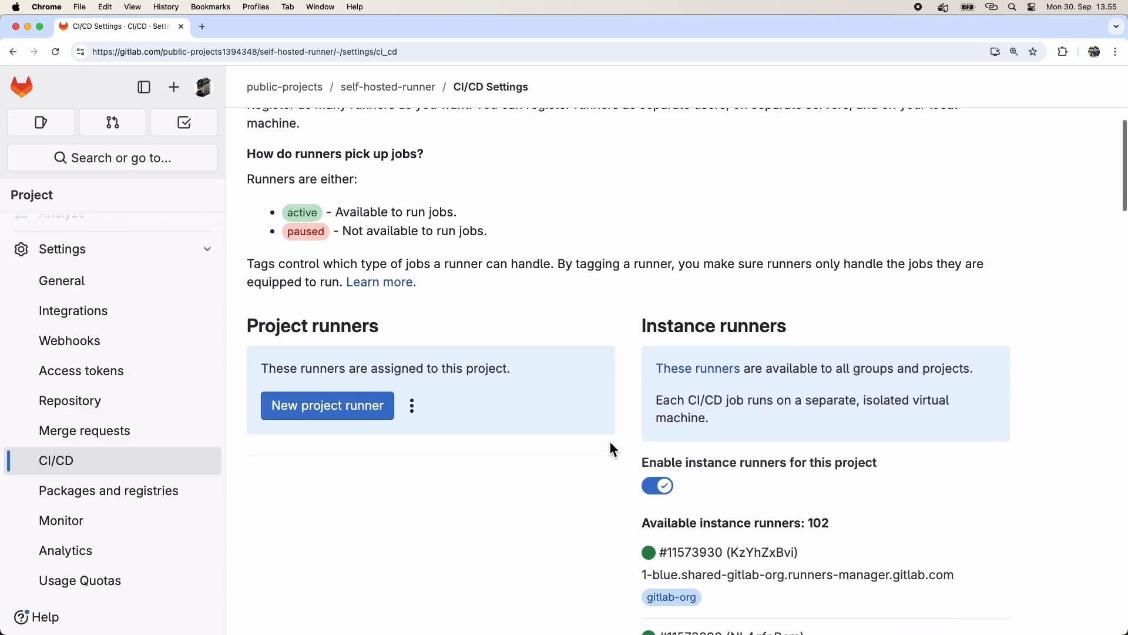
{"action": "left_click", "coordinate": [663, 488]}
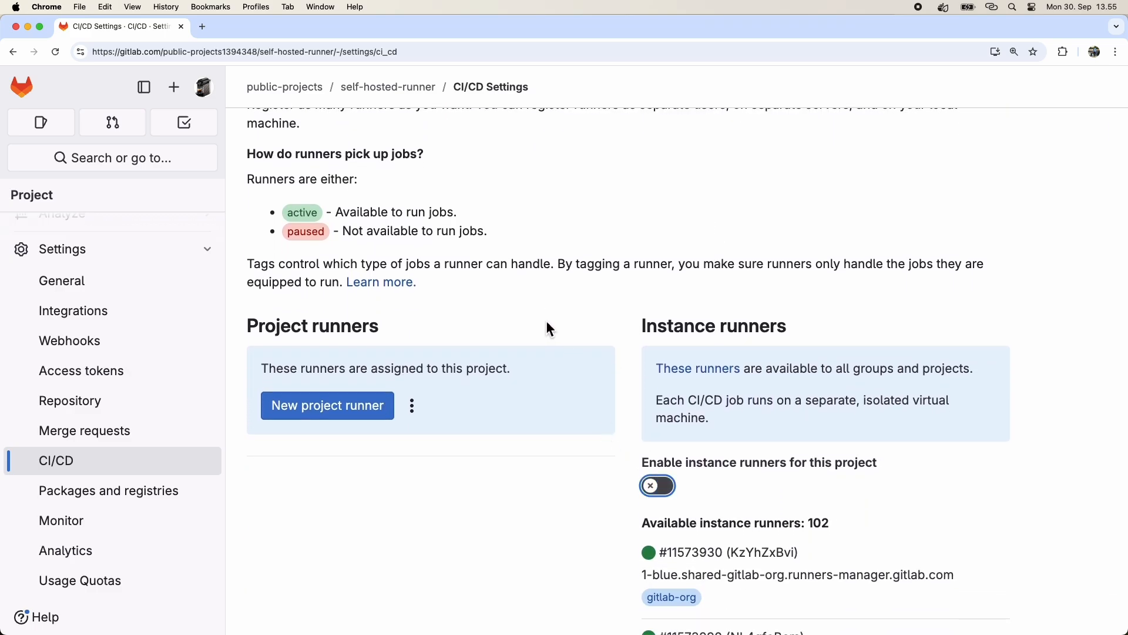
Start a new project runner and add the tag dockerExecutor.
{"action": "scroll", "coordinate": [545, 320], "scroll_direction": "up", "scroll_amount": 2}
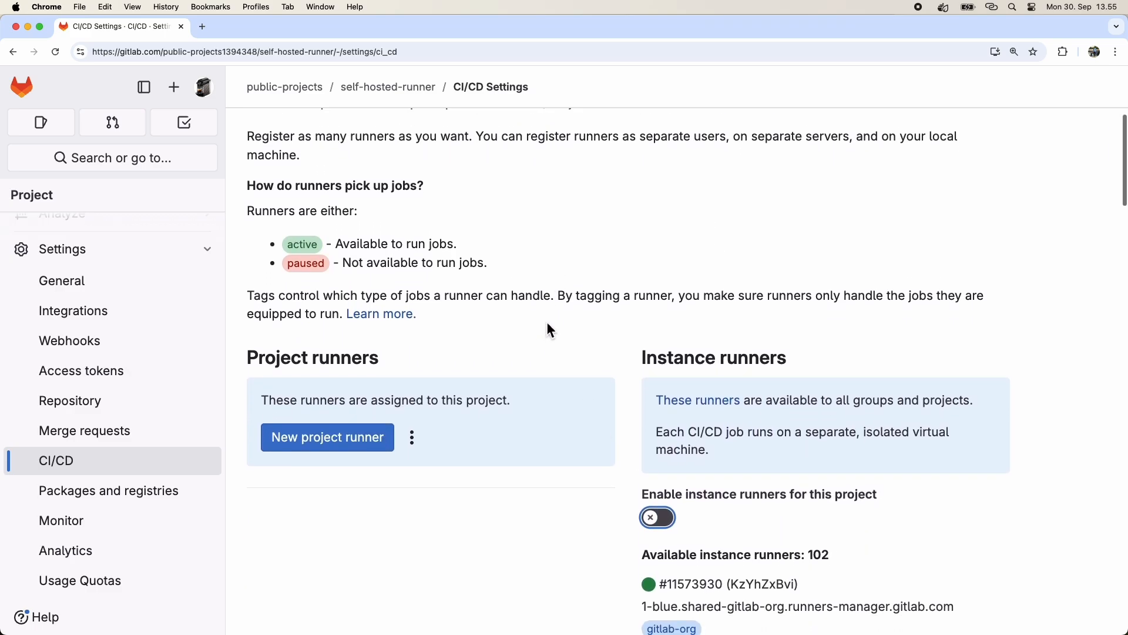
{"action": "left_click", "coordinate": [356, 451]}
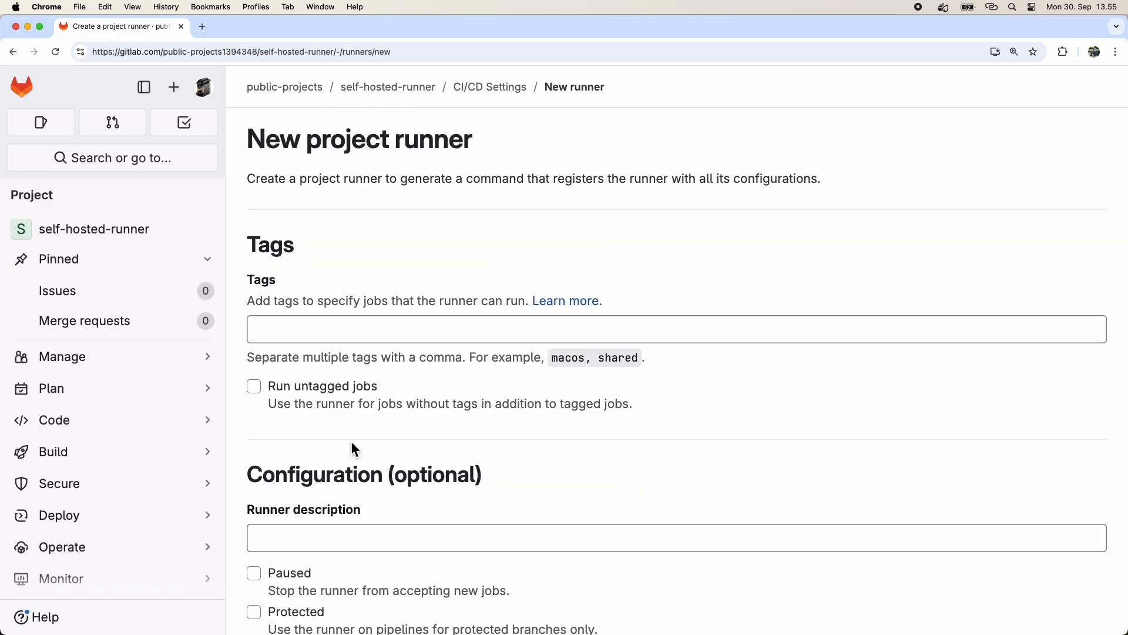
{"action": "scroll", "coordinate": [635, 447], "scroll_direction": "down", "scroll_amount": 2}
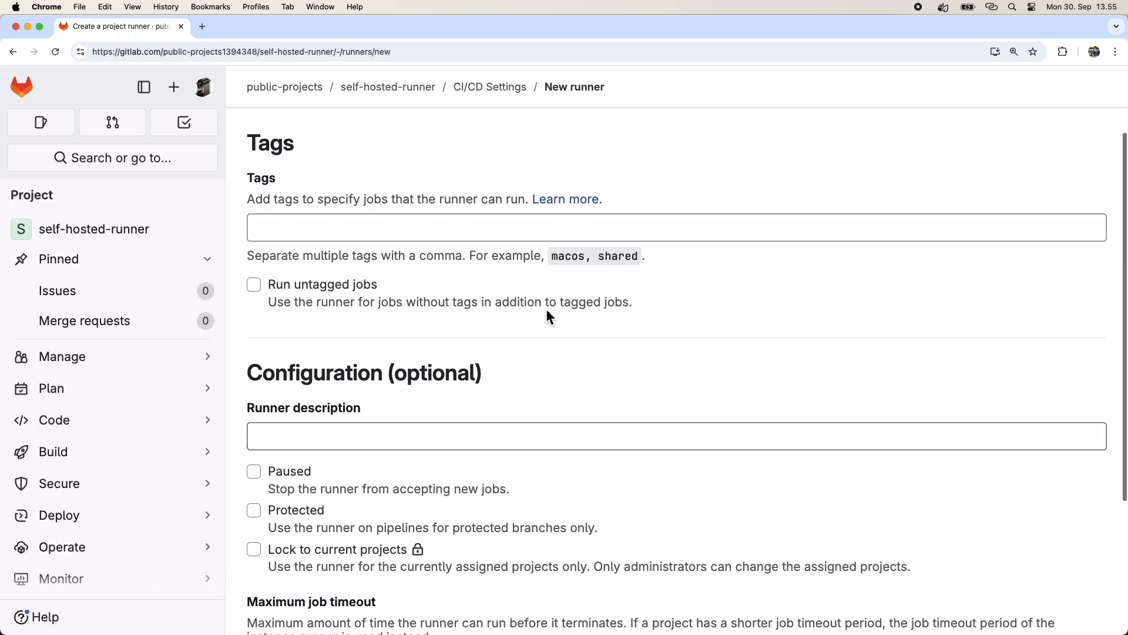
{"action": "left_click", "coordinate": [406, 253]}
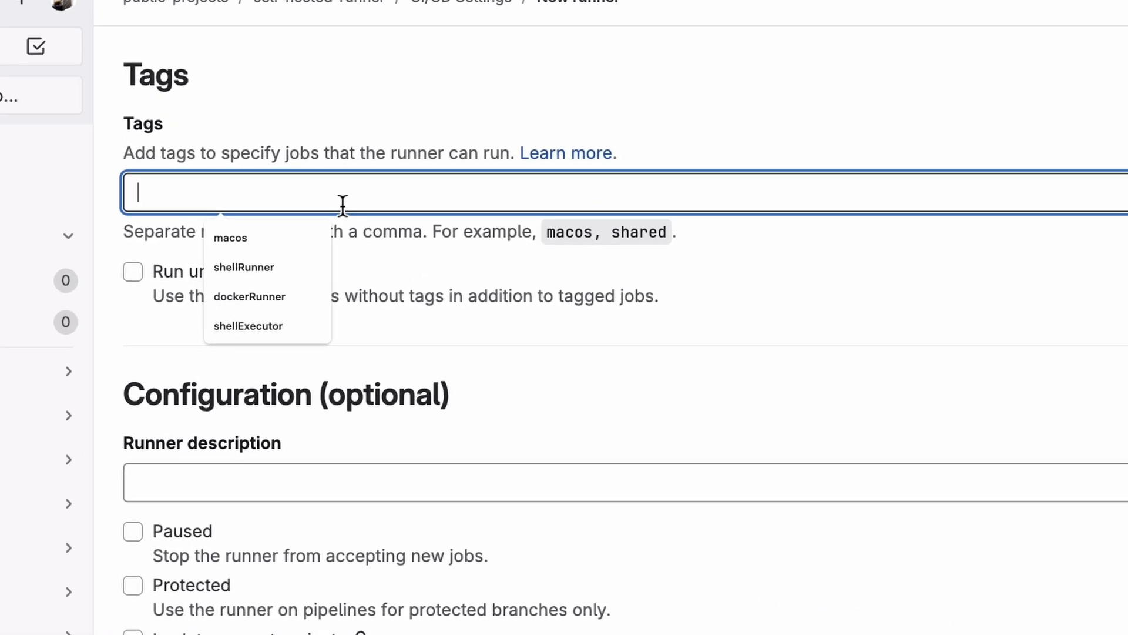
{"action": "type", "text": "dockerExecutor"}
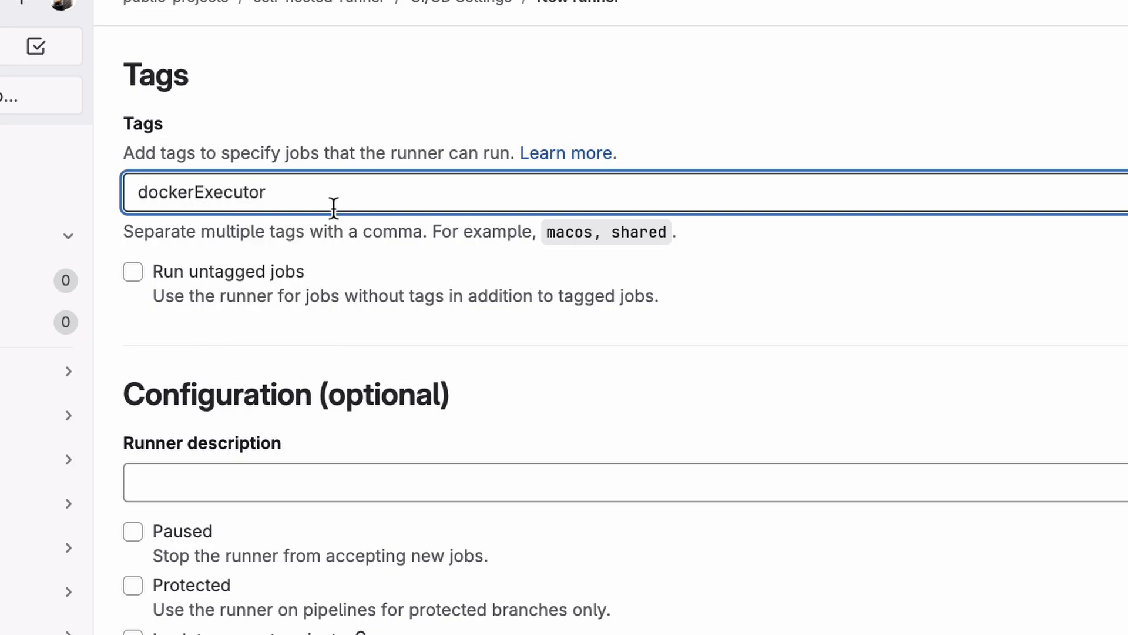
Set the runner description to 'for docker executor' and enable Lock to current projects.
{"action": "scroll", "coordinate": [421, 393], "scroll_direction": "down", "scroll_amount": 3}
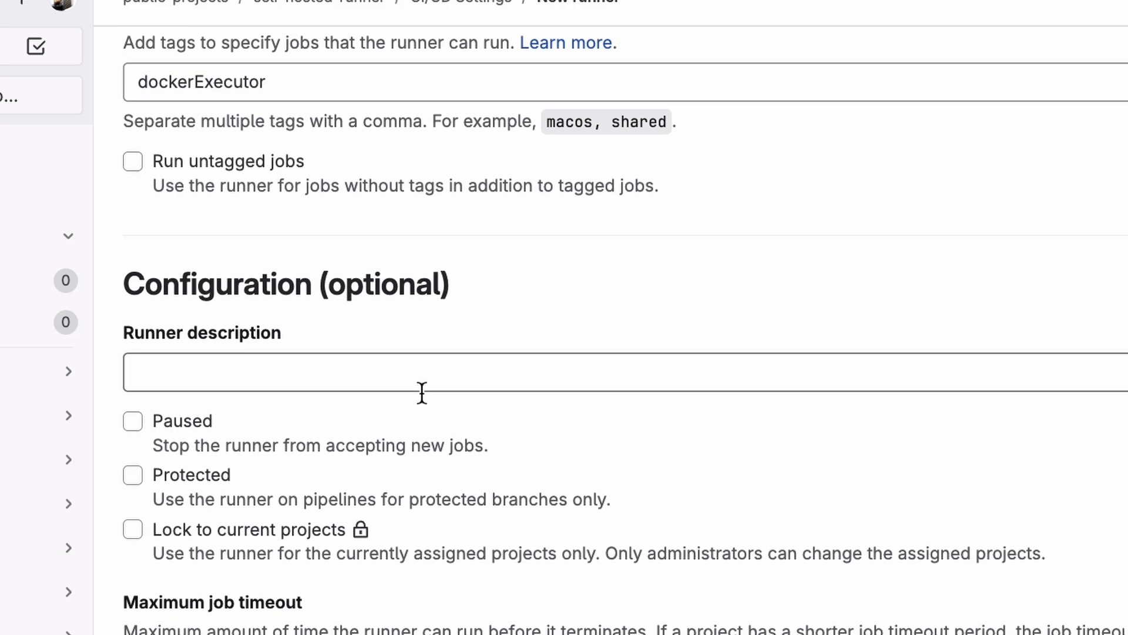
{"action": "left_click", "coordinate": [297, 303]}
{"action": "type", "text": "for doc"}
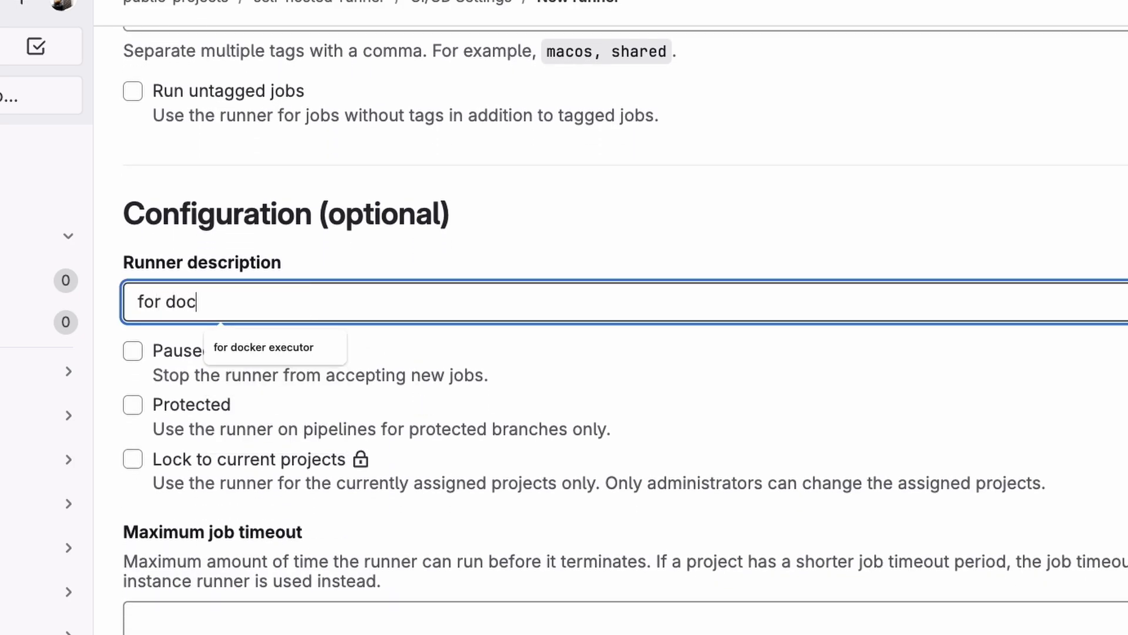
{"action": "type", "text": "ker executor"}
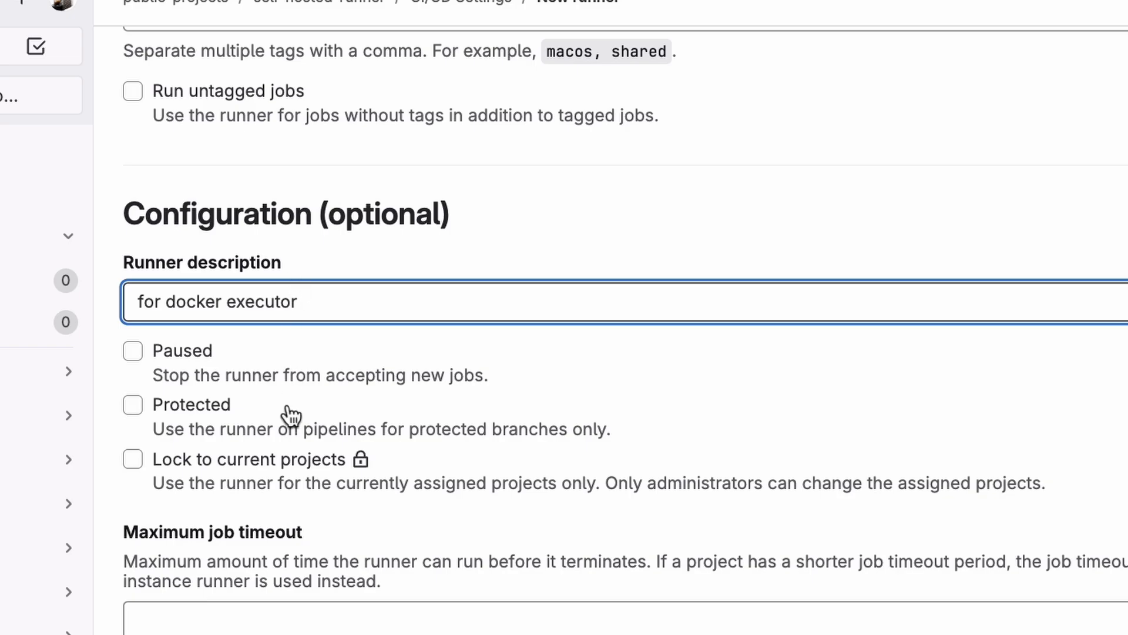
{"action": "left_click", "coordinate": [135, 465]}
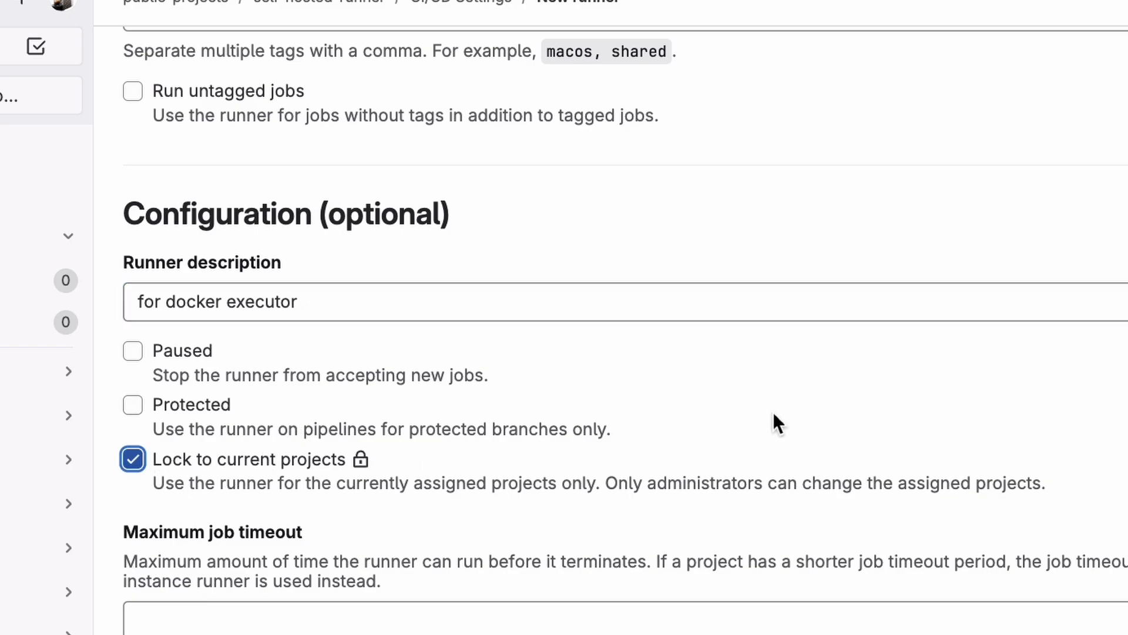
Create the runner.
{"action": "scroll", "coordinate": [774, 415], "scroll_direction": "down", "scroll_amount": 2}
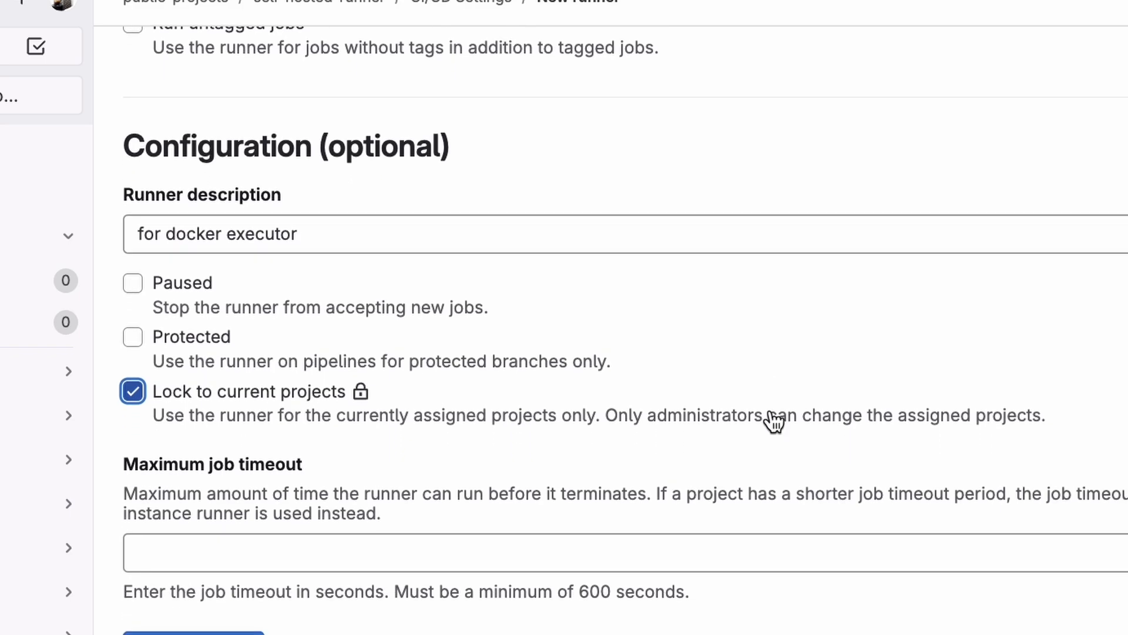
{"action": "scroll", "coordinate": [773, 415], "scroll_direction": "down", "scroll_amount": 1}
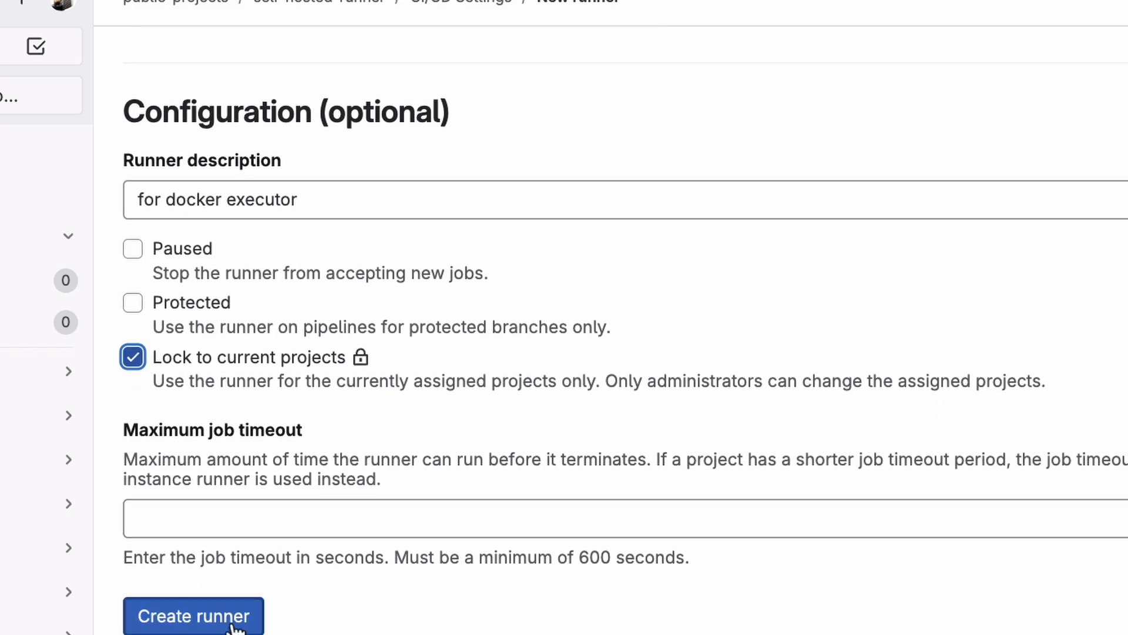
{"action": "left_click", "coordinate": [235, 626]}
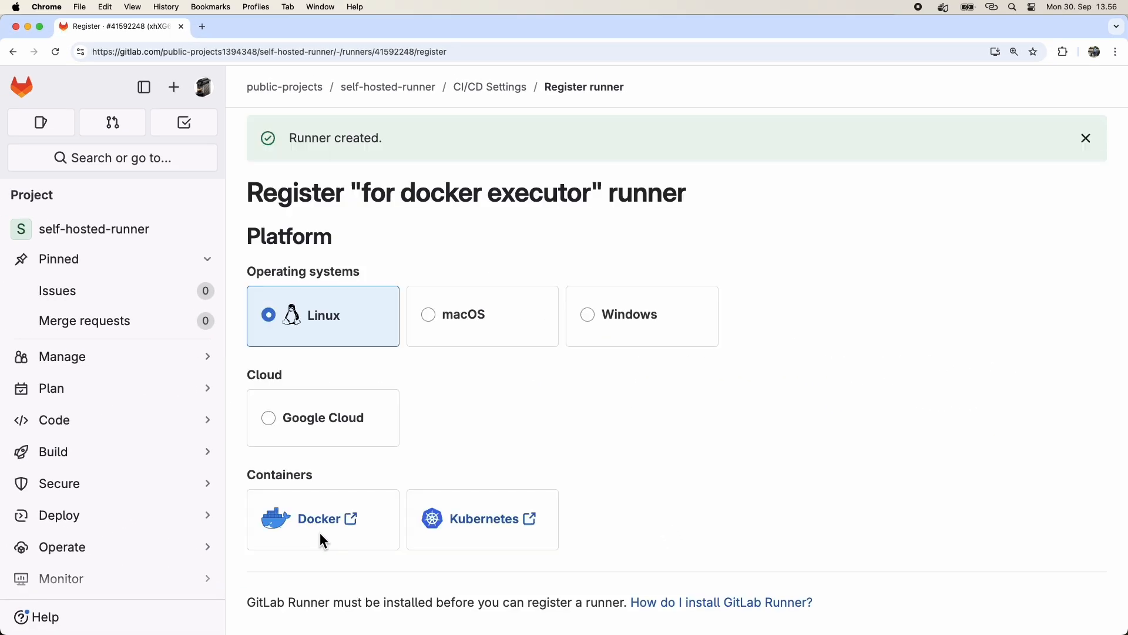
{"action": "scroll", "coordinate": [704, 447], "scroll_direction": "down", "scroll_amount": 5}
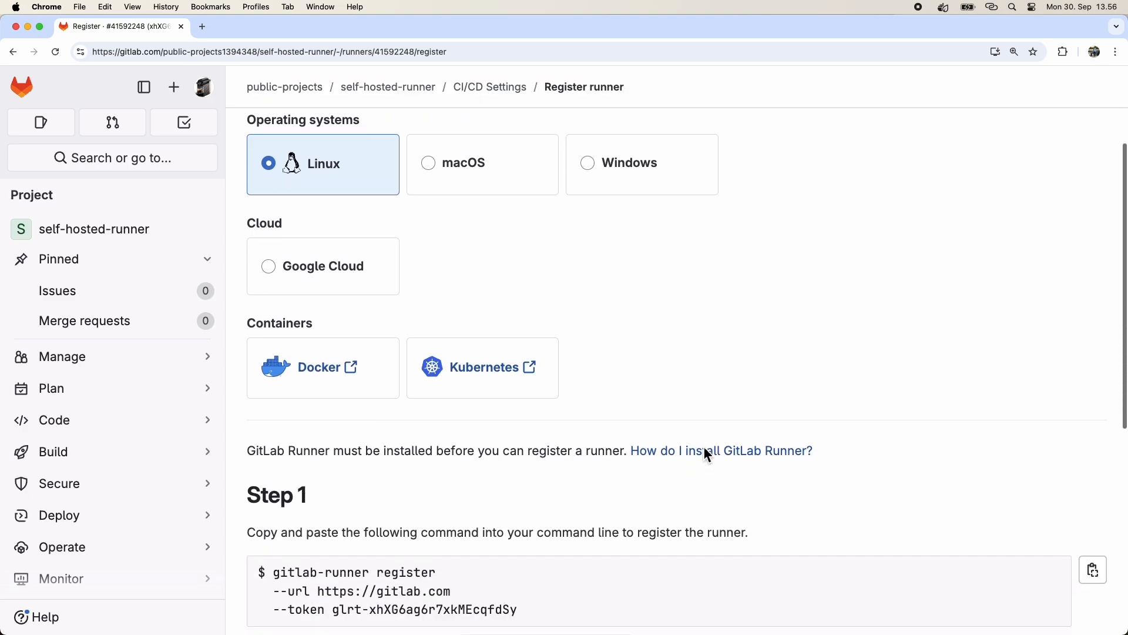
{"action": "scroll", "coordinate": [704, 448], "scroll_direction": "down", "scroll_amount": 4}
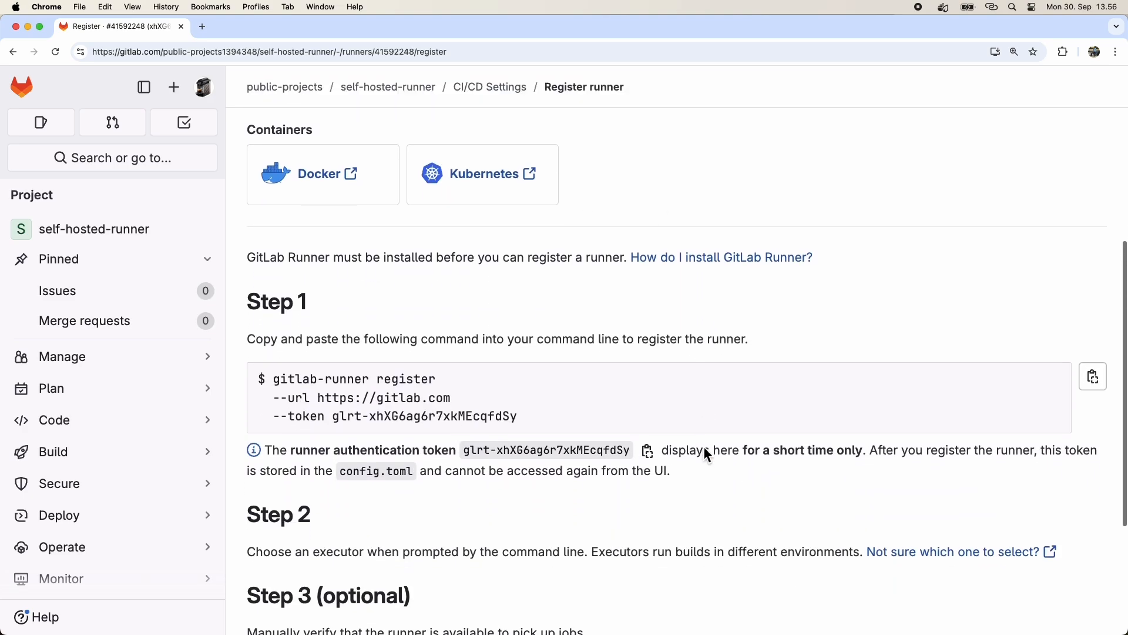
{"action": "scroll", "coordinate": [704, 447], "scroll_direction": "down", "scroll_amount": 2}
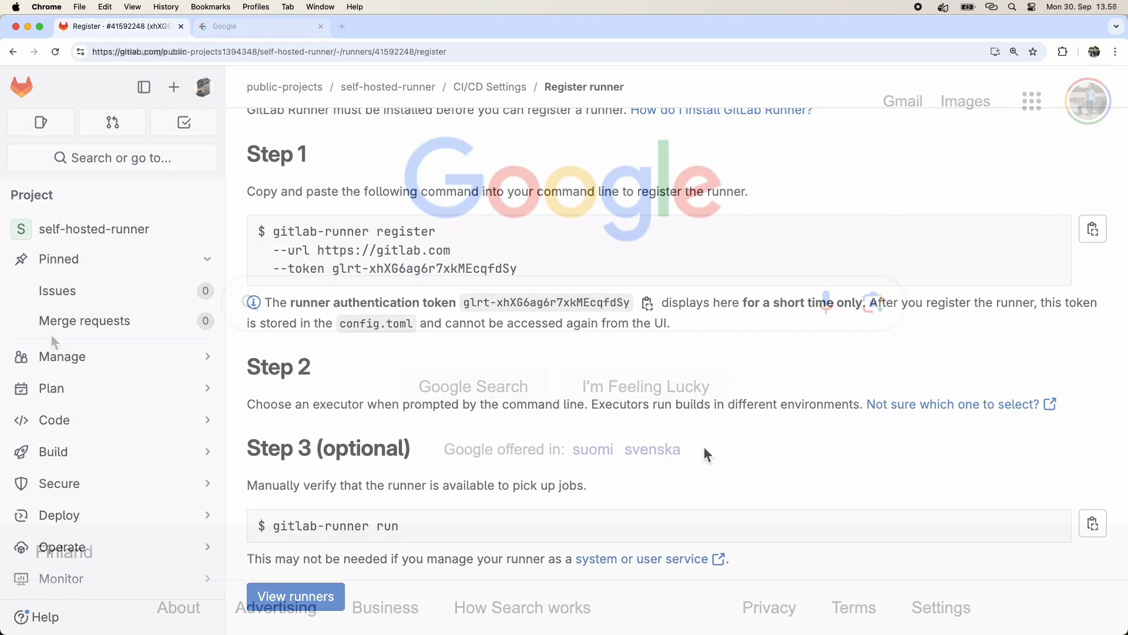
Search Google for gitlab-runner install in a new tab.
{"action": "type", "text": "gitlab-"}
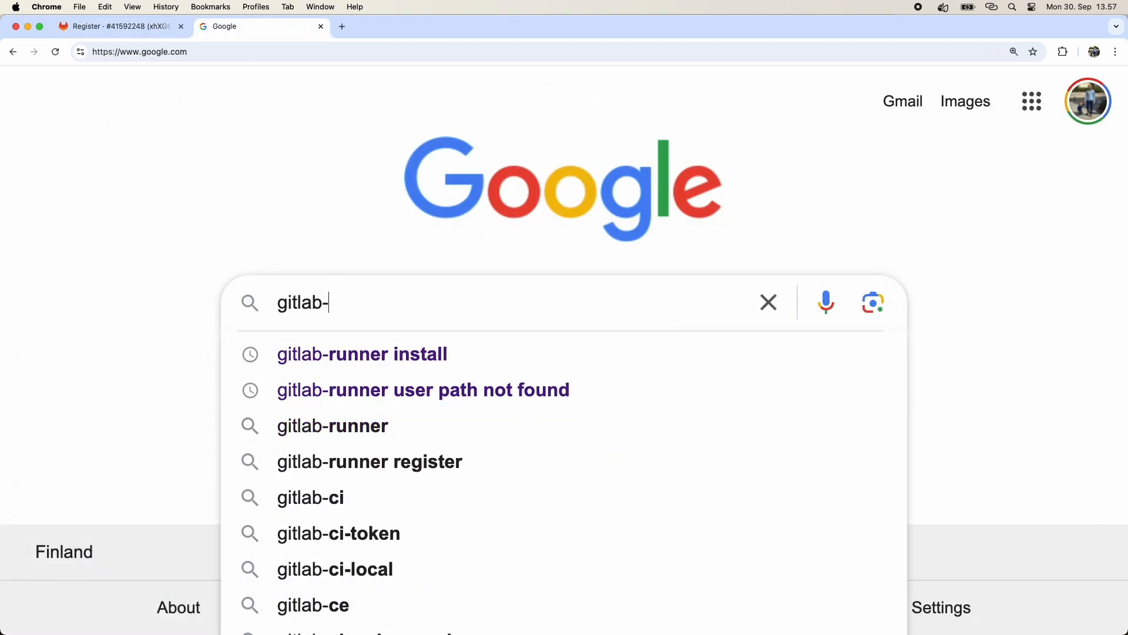
{"action": "type", "text": "runner install"}
{"action": "key", "text": "Return"}
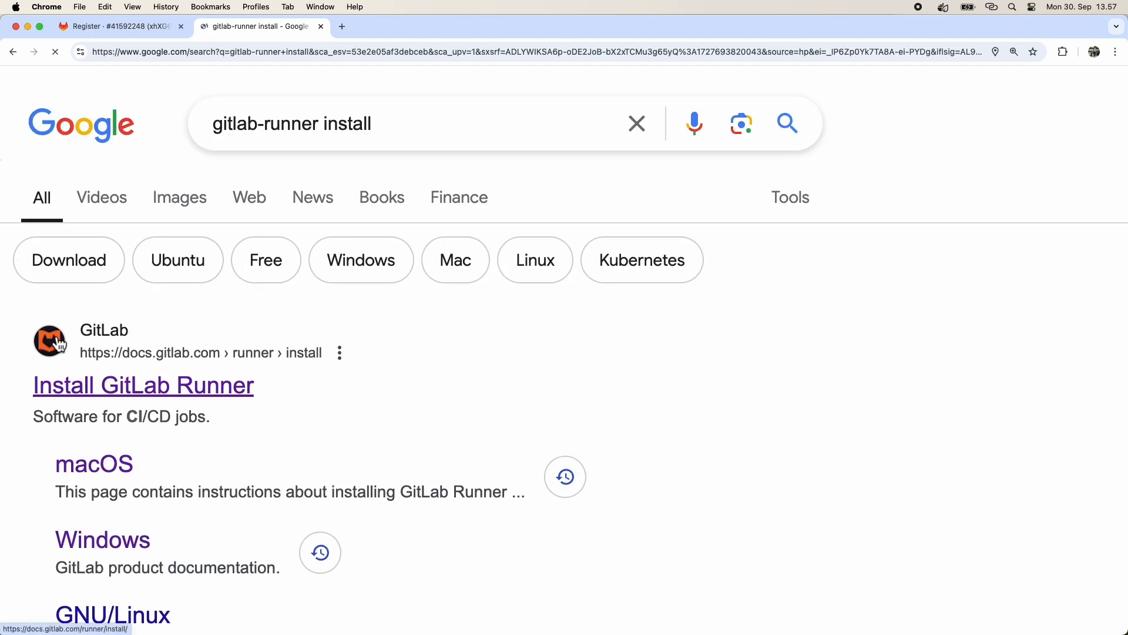
Open the Install GitLab Runner docs for macOS and copy the Apple Silicon download command.
{"action": "left_click", "coordinate": [224, 395]}
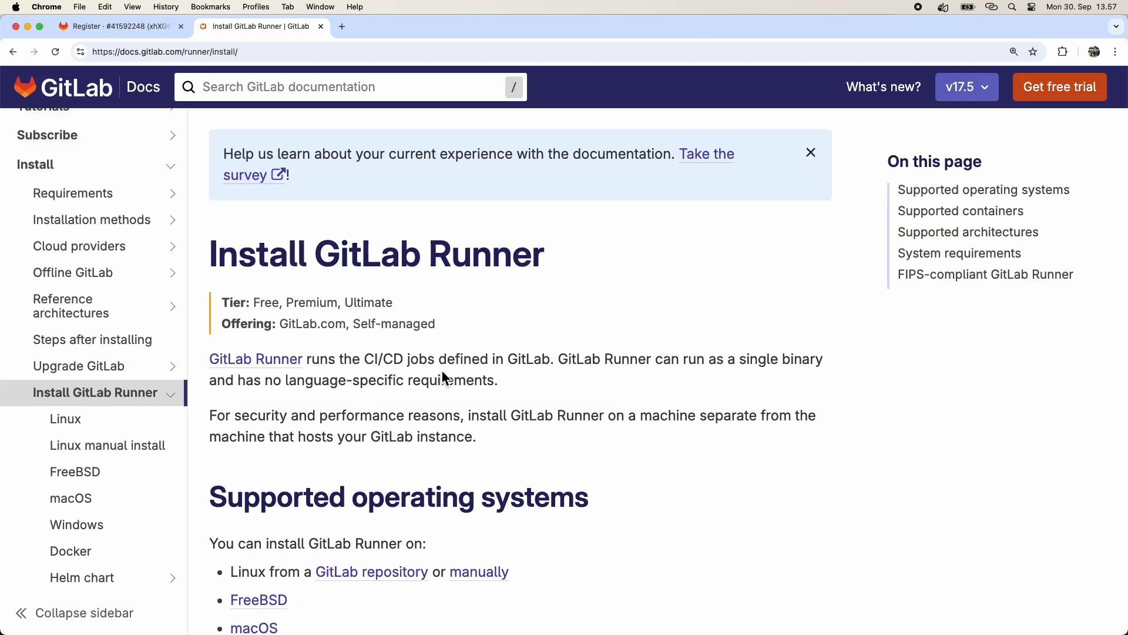
{"action": "scroll", "coordinate": [754, 488], "scroll_direction": "down", "scroll_amount": 3}
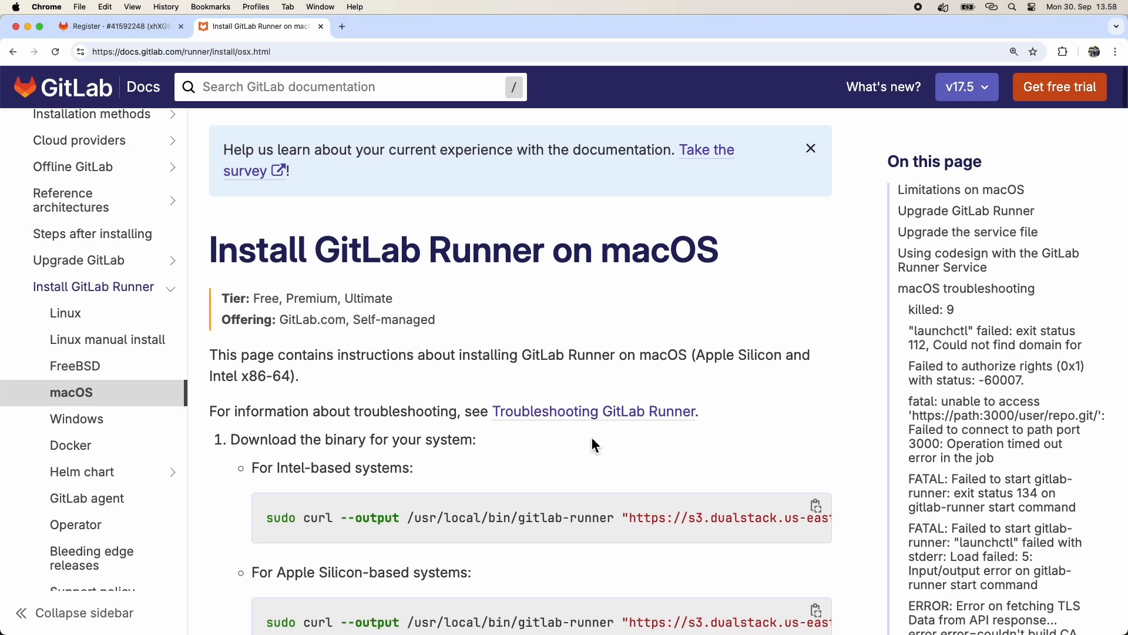
{"action": "scroll", "coordinate": [591, 440], "scroll_direction": "down", "scroll_amount": 5}
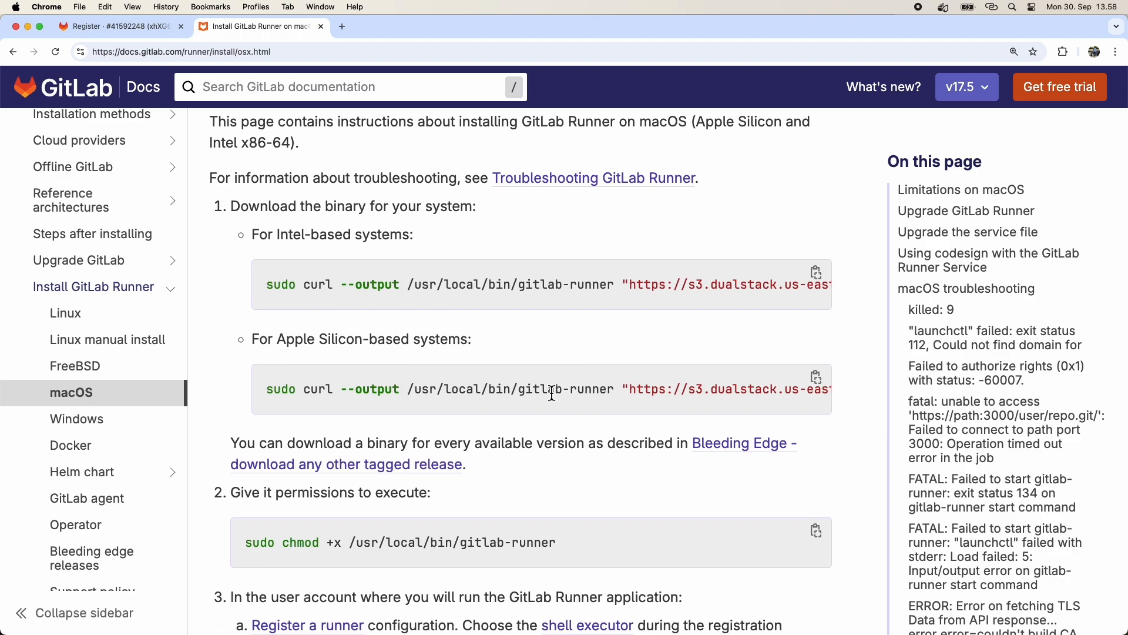
{"action": "left_click", "coordinate": [817, 378]}
{"action": "scroll", "coordinate": [811, 405], "scroll_direction": "down", "scroll_amount": 1}
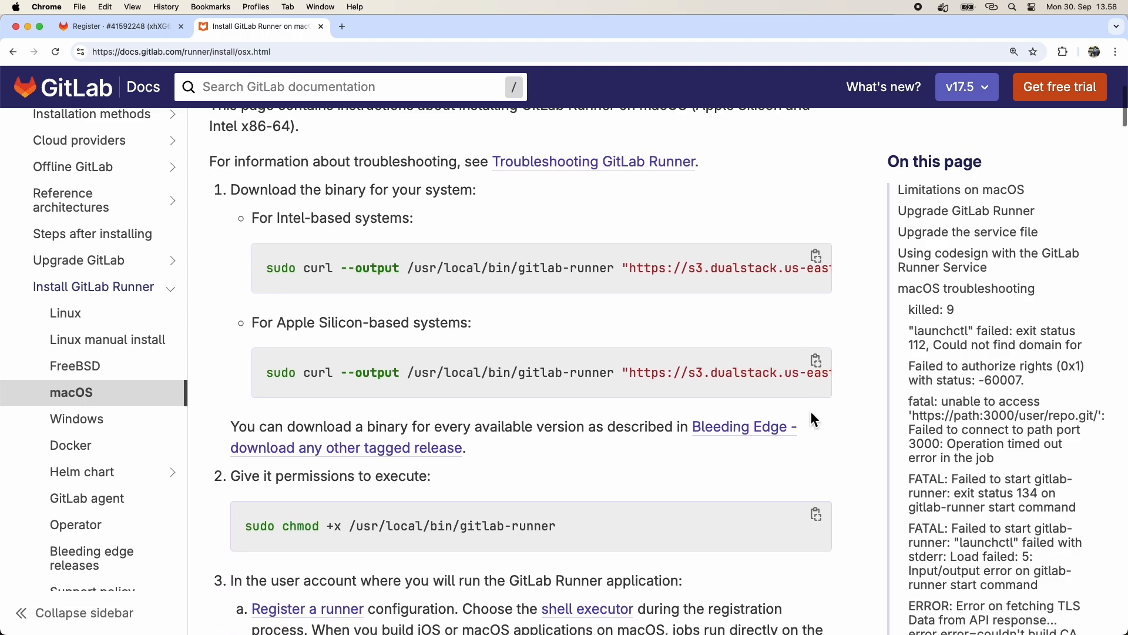
Switch to Terminal, paste and run the download command, entering the sudo password.
{"action": "key", "text": "super+Tab"}
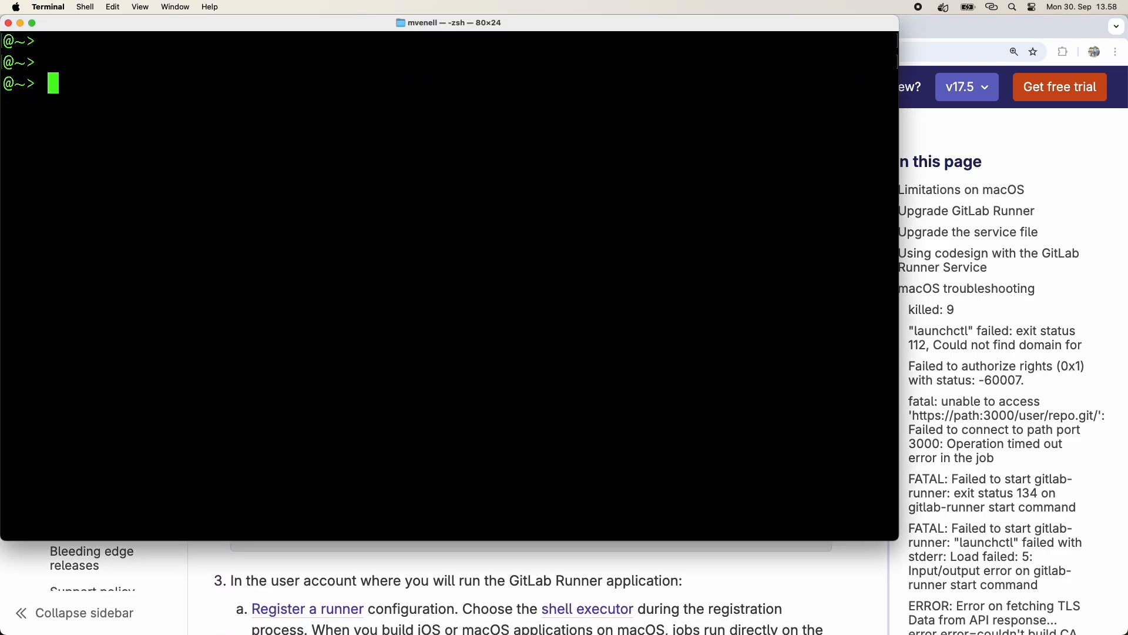
{"action": "right_click", "coordinate": [323, 116]}
{"action": "left_click", "coordinate": [349, 140]}
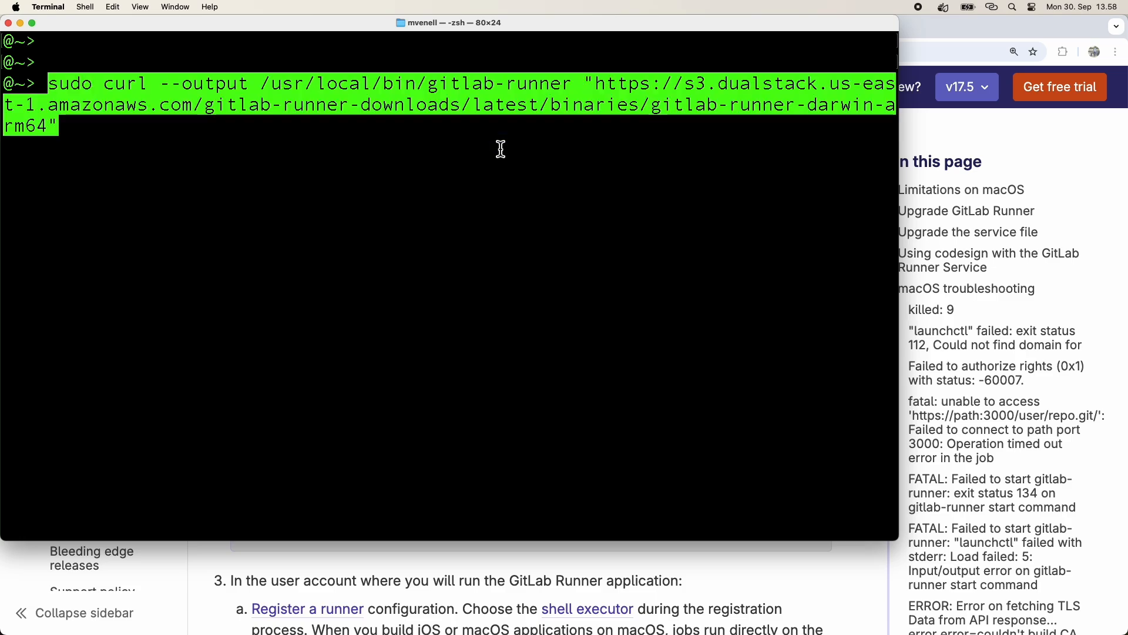
{"action": "key", "text": "Return"}
{"action": "key", "text": "Return"}
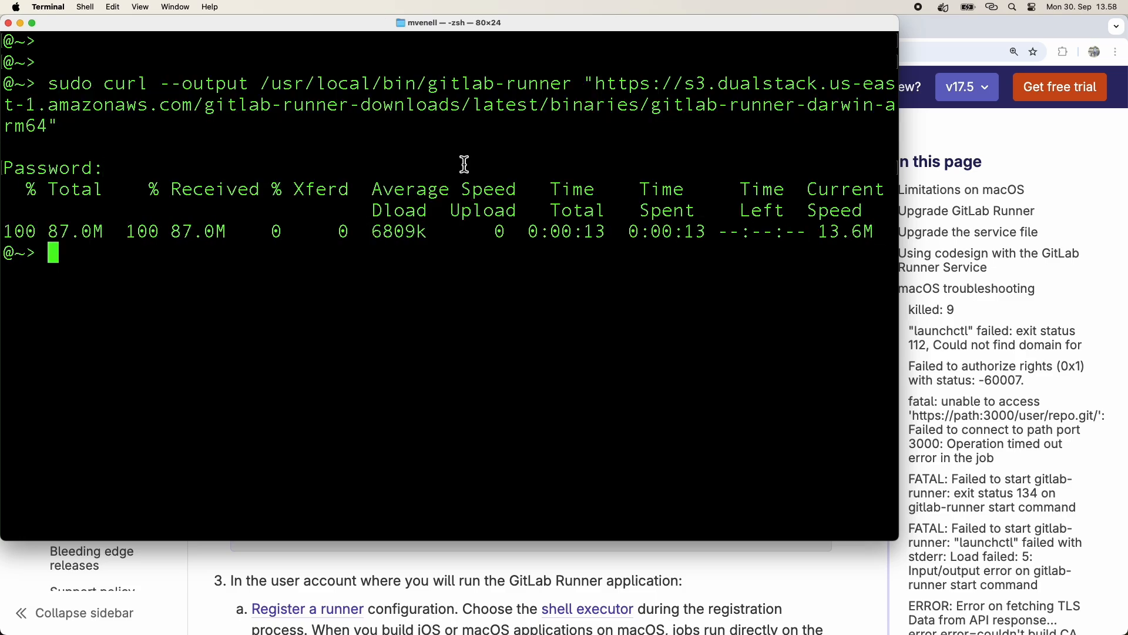
Copy the chmod +x command from the docs and run it in Terminal.
{"action": "key", "text": "super+Tab"}
{"action": "scroll", "coordinate": [707, 379], "scroll_direction": "down", "scroll_amount": 3}
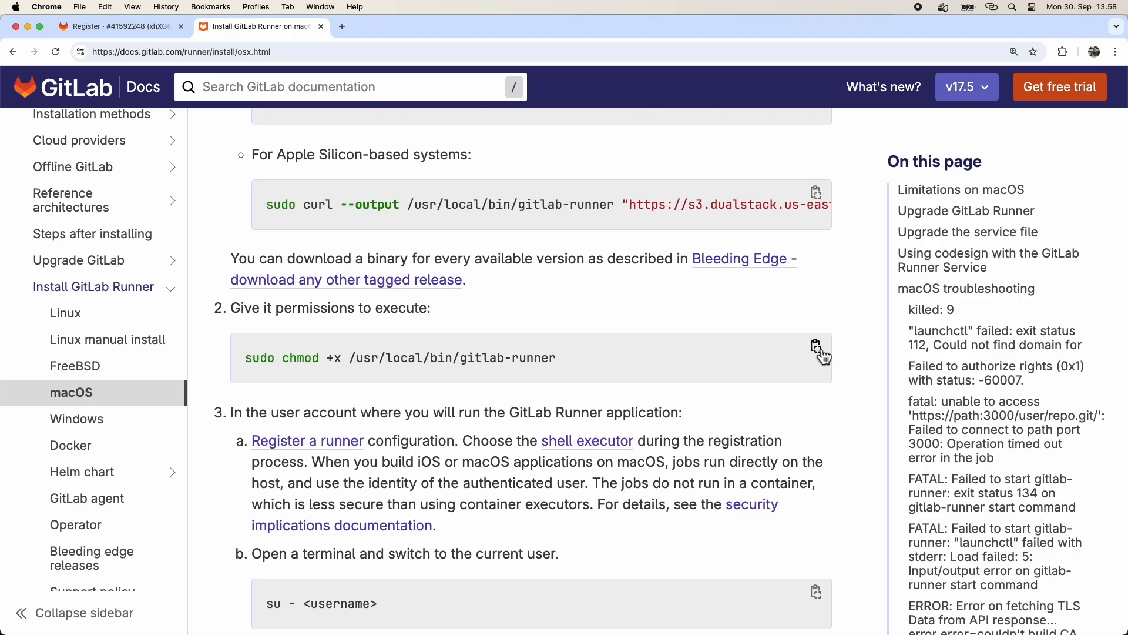
{"action": "left_click", "coordinate": [822, 353]}
{"action": "key", "text": "super+Tab"}
{"action": "right_click", "coordinate": [538, 304]}
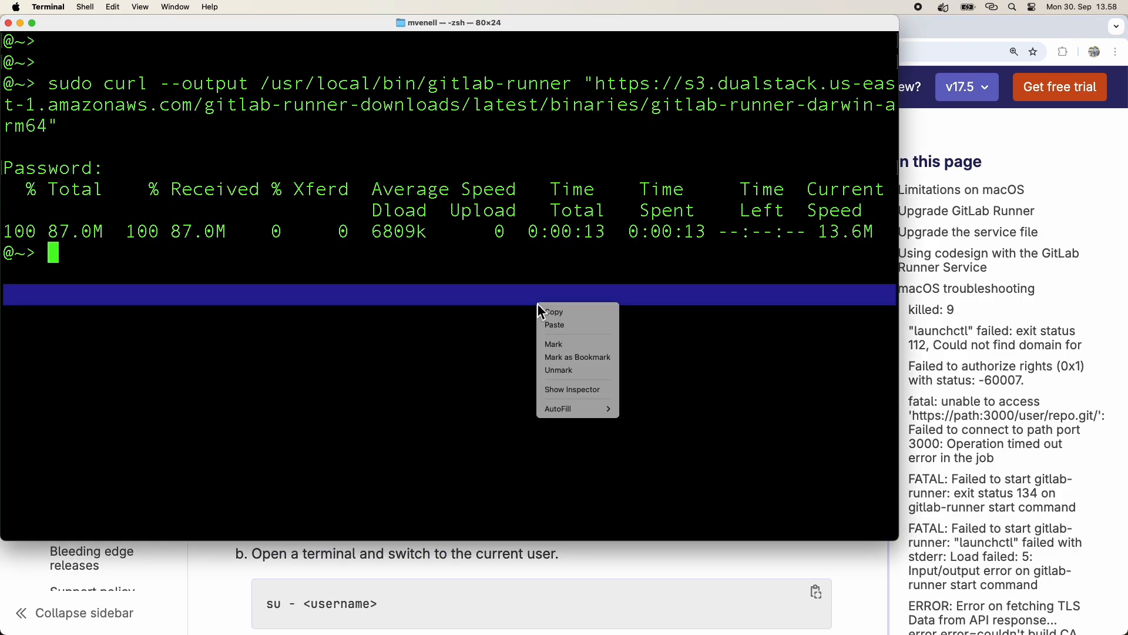
{"action": "left_click", "coordinate": [592, 327]}
{"action": "key", "text": "Return"}
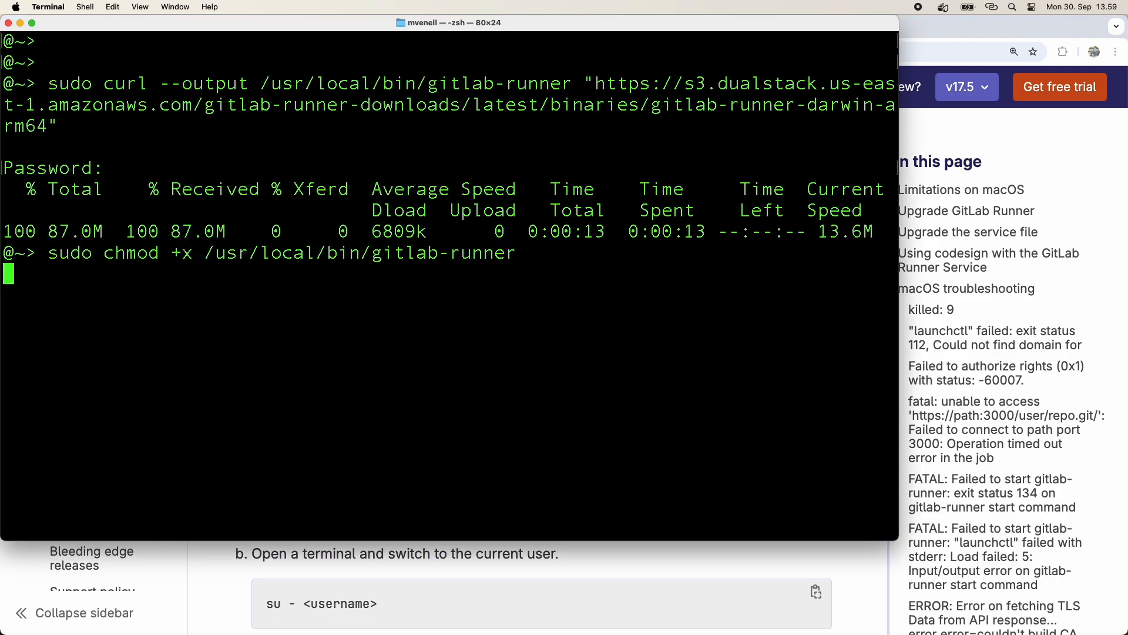
Paste the copied gitlab-runner register command from the Register runner page into Terminal and run it.
{"action": "key", "text": "super+Tab"}
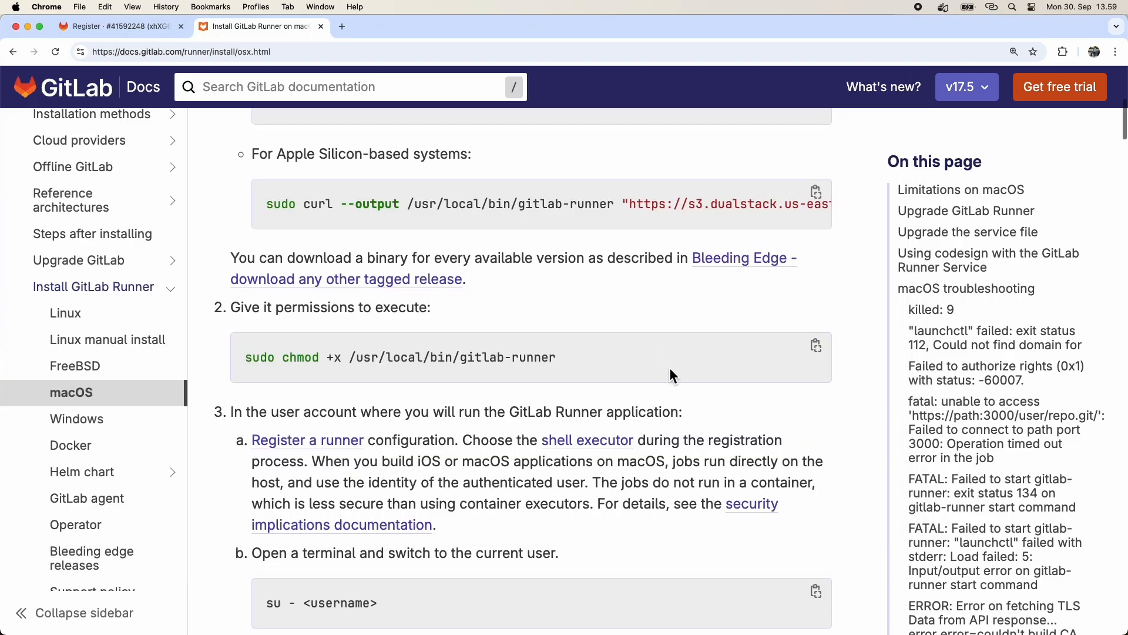
{"action": "scroll", "coordinate": [668, 368], "scroll_direction": "down", "scroll_amount": 4}
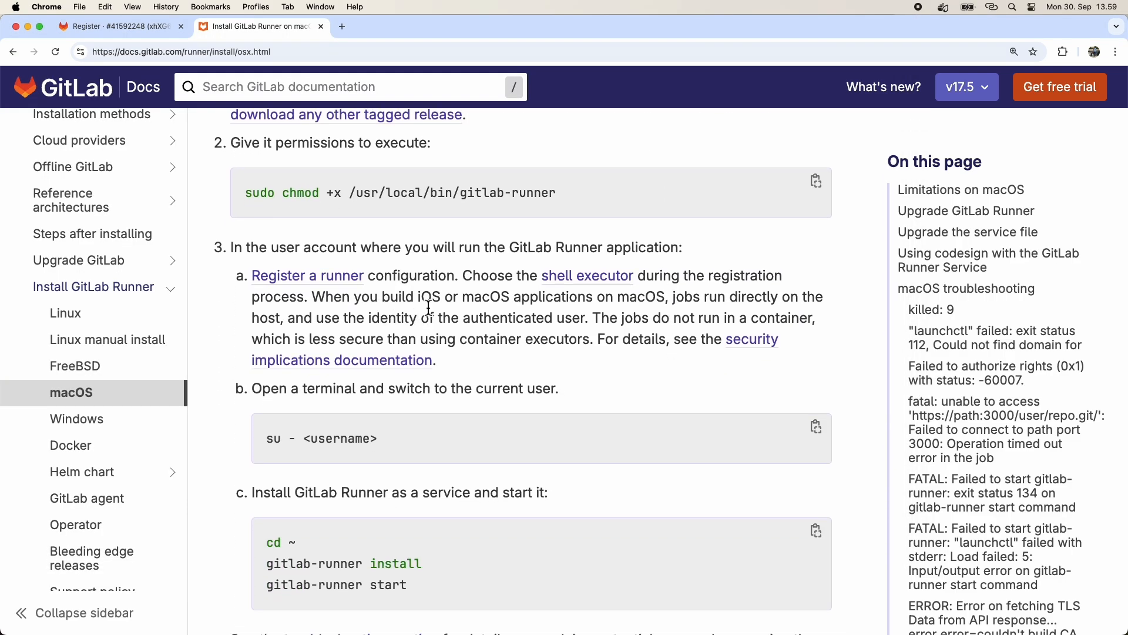
{"action": "left_click", "coordinate": [141, 26]}
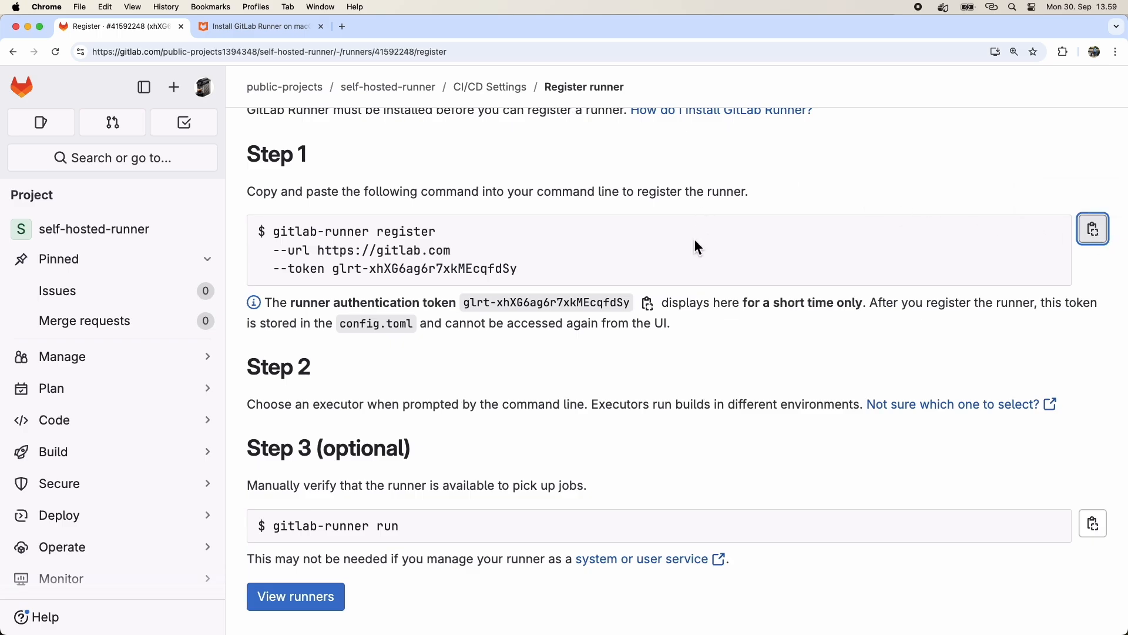
{"action": "key", "text": "super+Tab"}
{"action": "right_click", "coordinate": [224, 306]}
{"action": "left_click", "coordinate": [254, 332]}
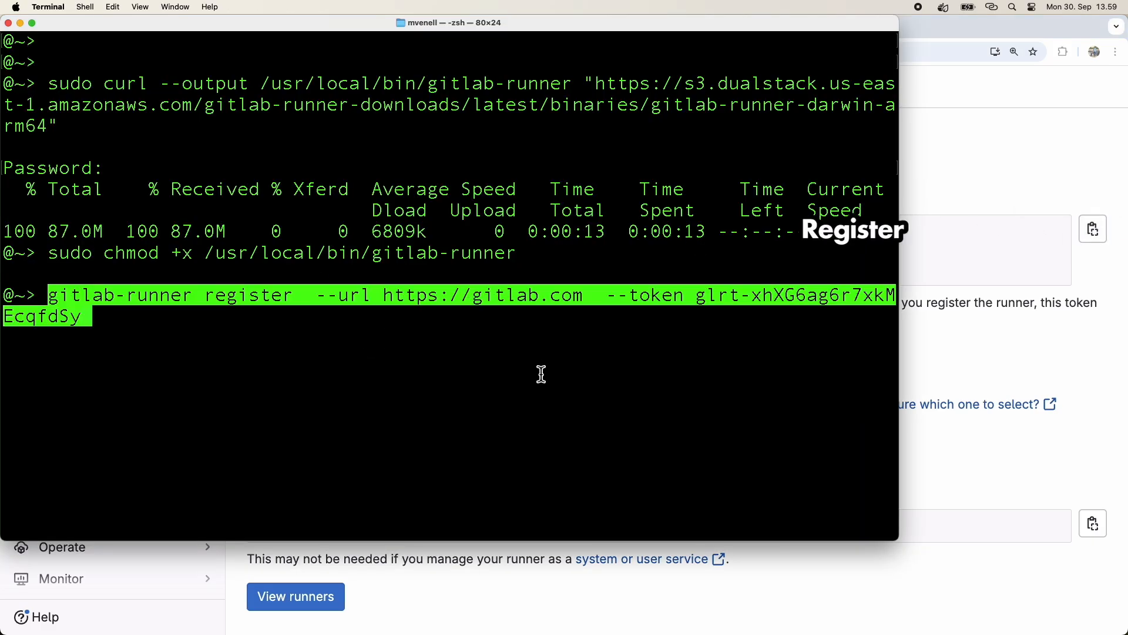
{"action": "key", "text": "Return"}
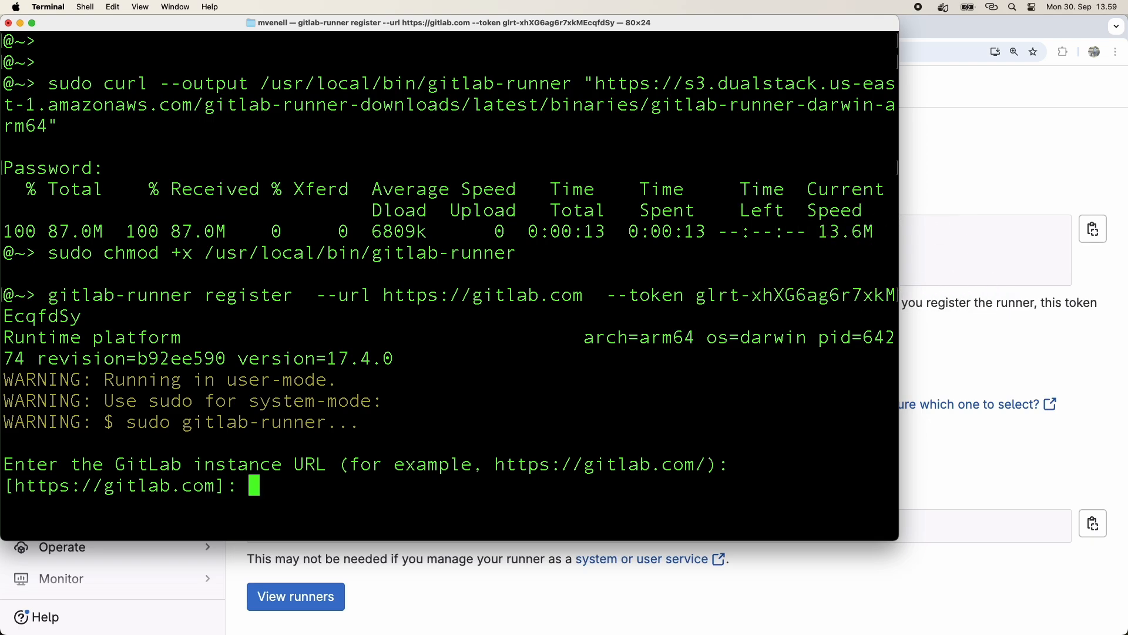
Accept the default GitLab instance URL and runner name, and choose the docker executor.
{"action": "key", "text": "Return"}
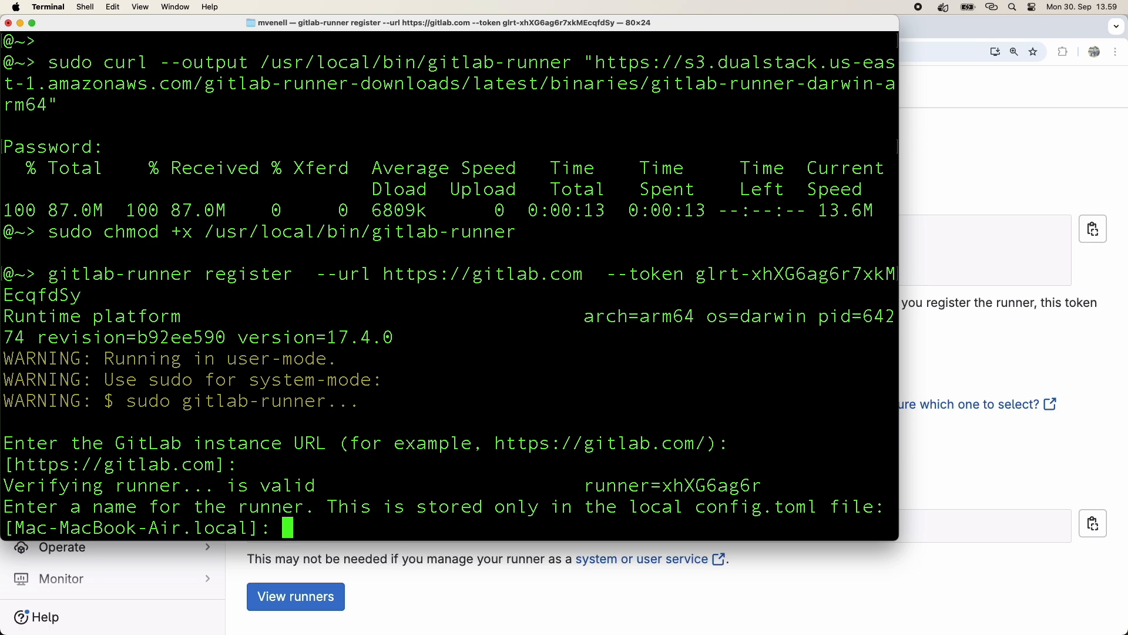
{"action": "key", "text": "Return"}
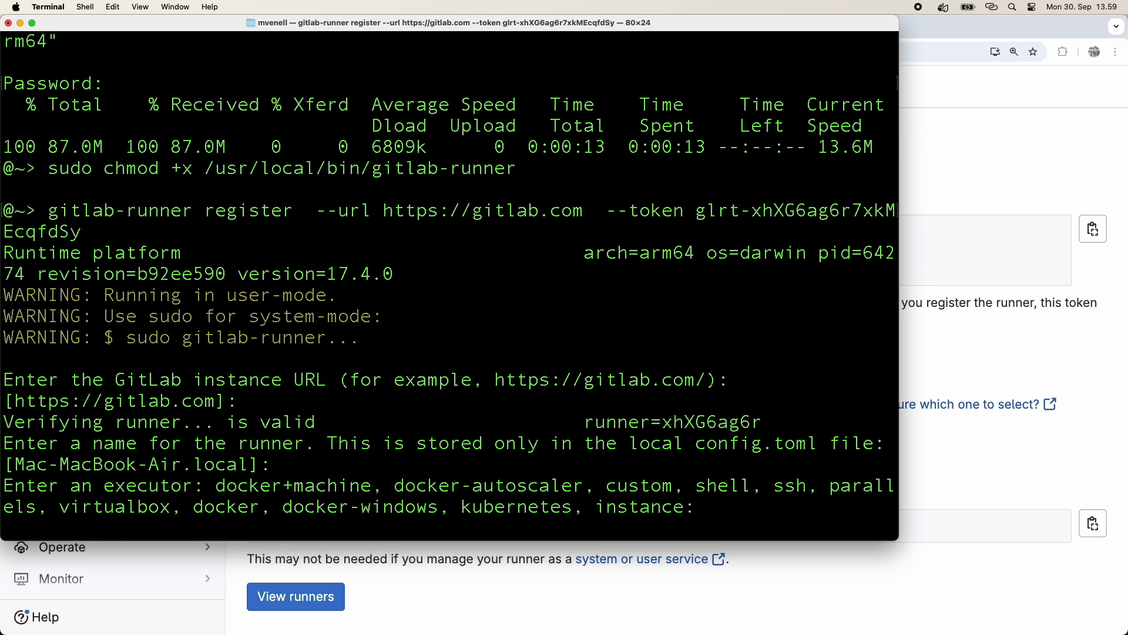
{"action": "type", "text": "docker"}
{"action": "key", "text": "Return"}
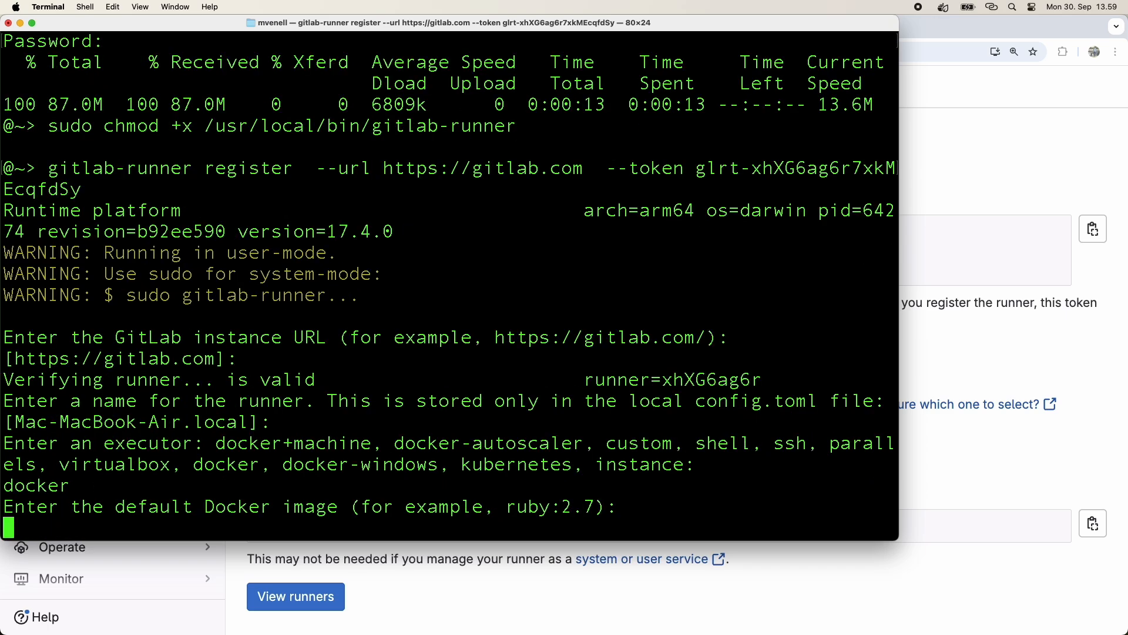
Set the default Docker image to node:latest to finish registration.
{"action": "type", "text": "node:"}
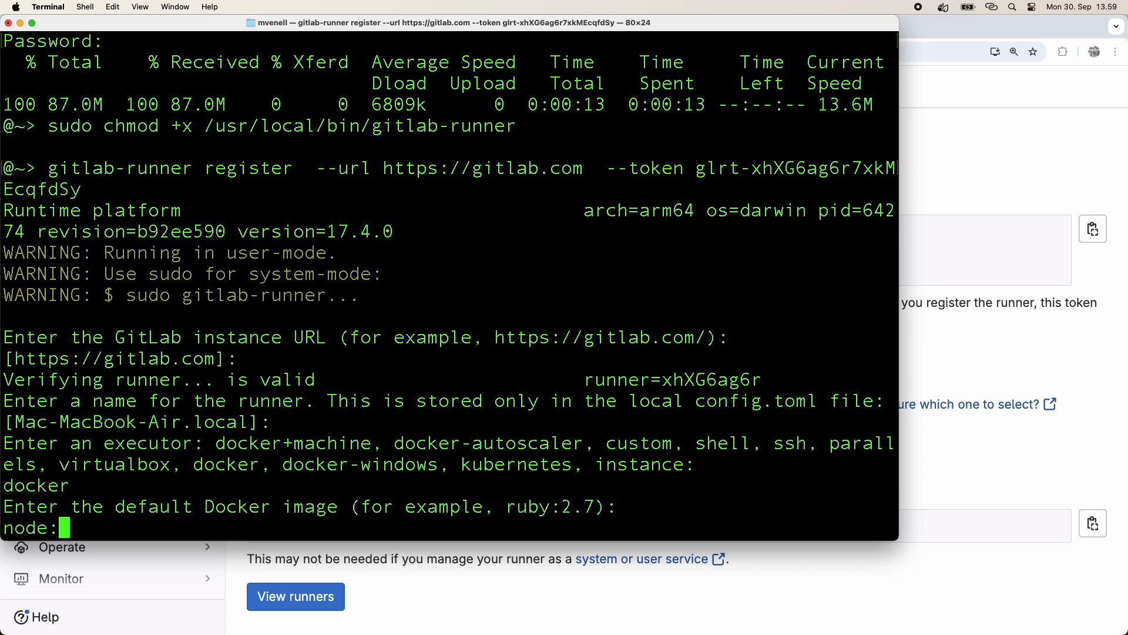
{"action": "type", "text": "latest"}
{"action": "key", "text": "Return"}
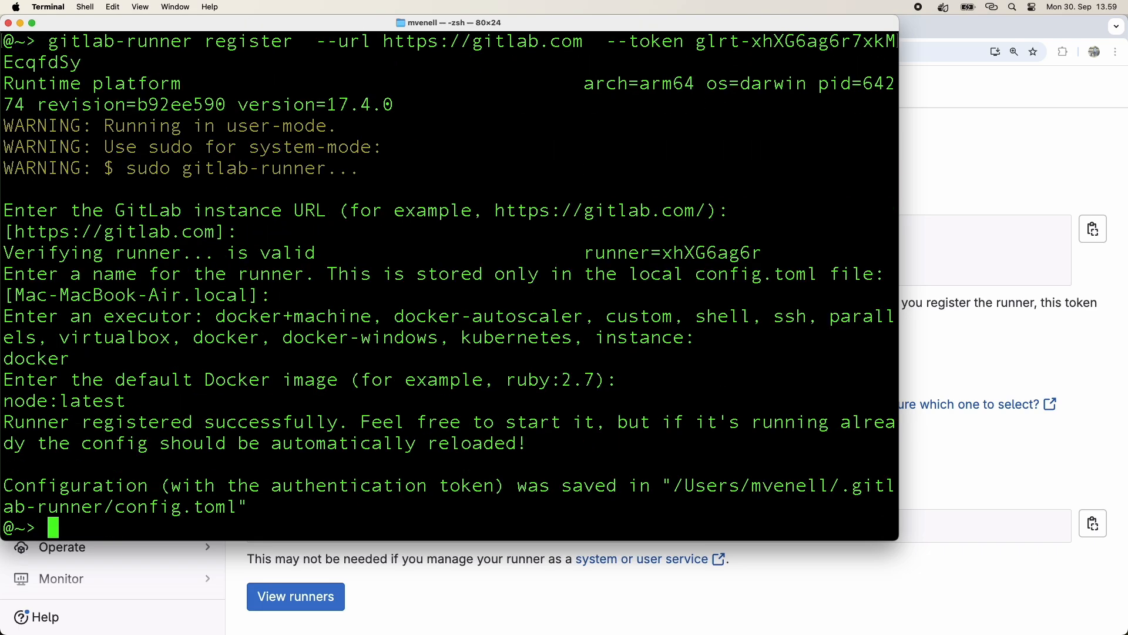
Return to the project's runners list in CI/CD Settings, leaving the registration page.
{"action": "key", "text": "super+Tab"}
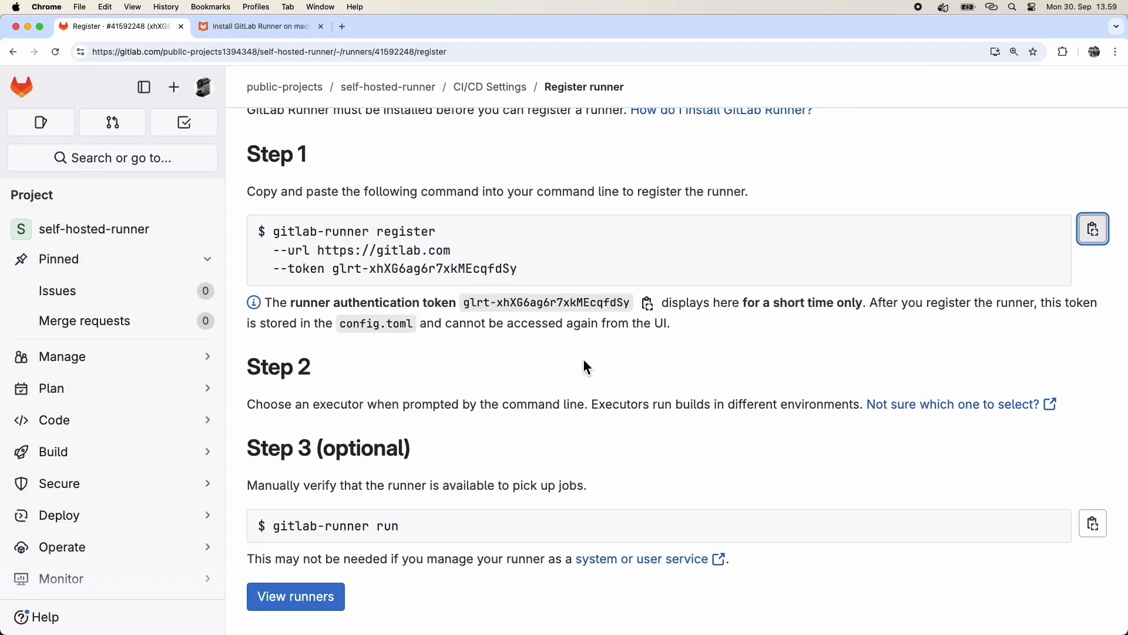
{"action": "scroll", "coordinate": [436, 217], "scroll_direction": "down", "scroll_amount": 1}
{"action": "scroll", "coordinate": [436, 217], "scroll_direction": "up", "scroll_amount": 4}
{"action": "scroll", "coordinate": [436, 217], "scroll_direction": "up", "scroll_amount": 3}
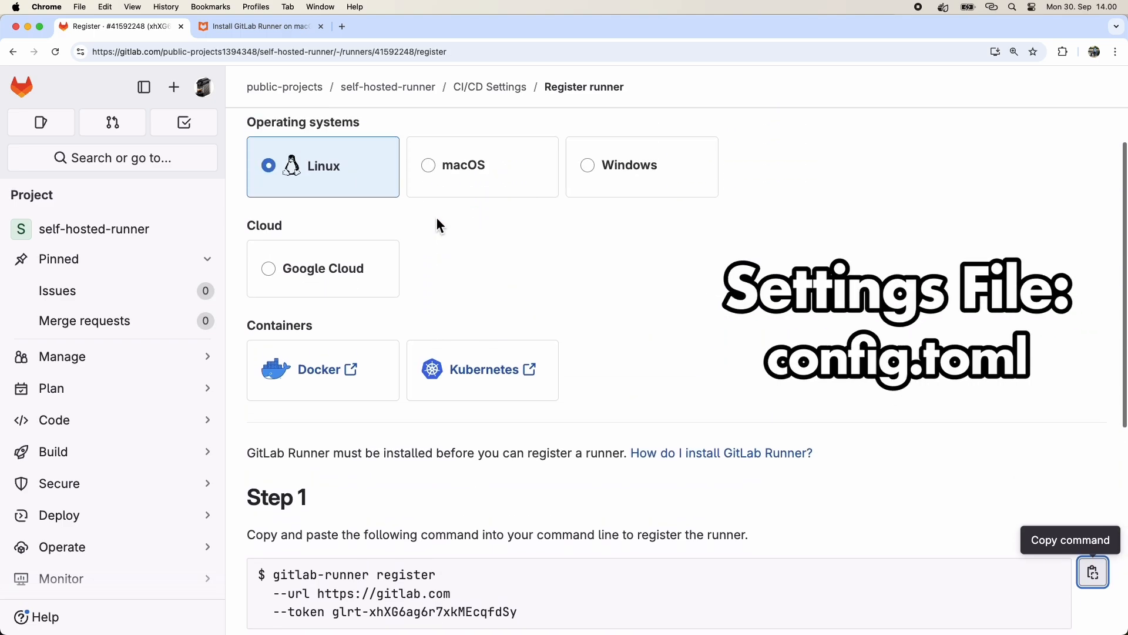
{"action": "scroll", "coordinate": [436, 217], "scroll_direction": "down", "scroll_amount": 7}
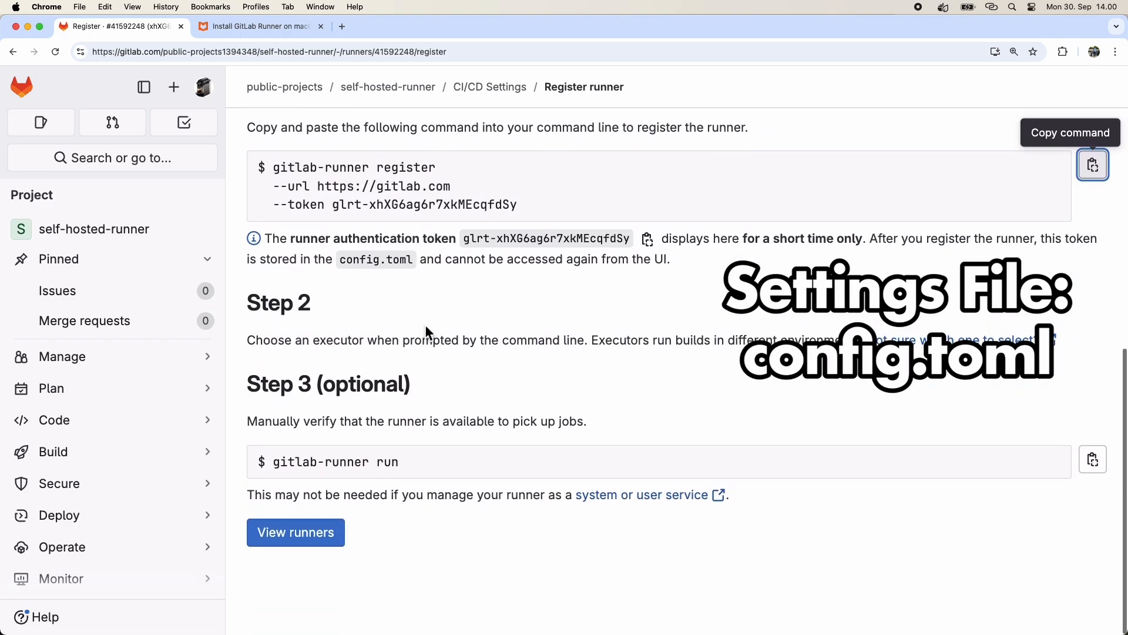
{"action": "left_click", "coordinate": [305, 534]}
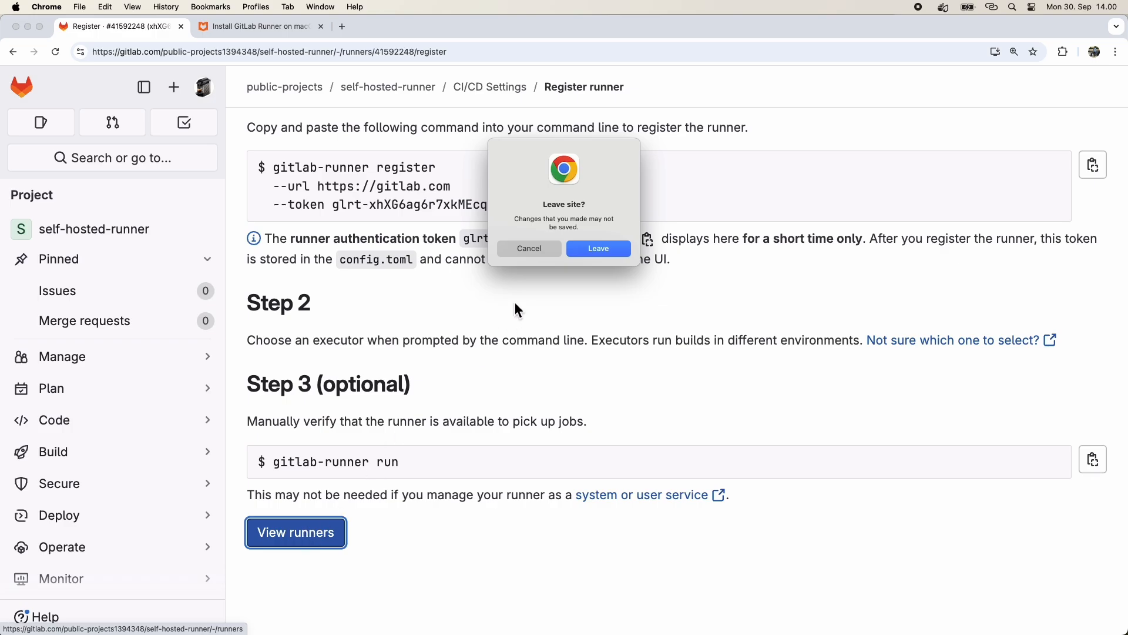
{"action": "left_click", "coordinate": [596, 259]}
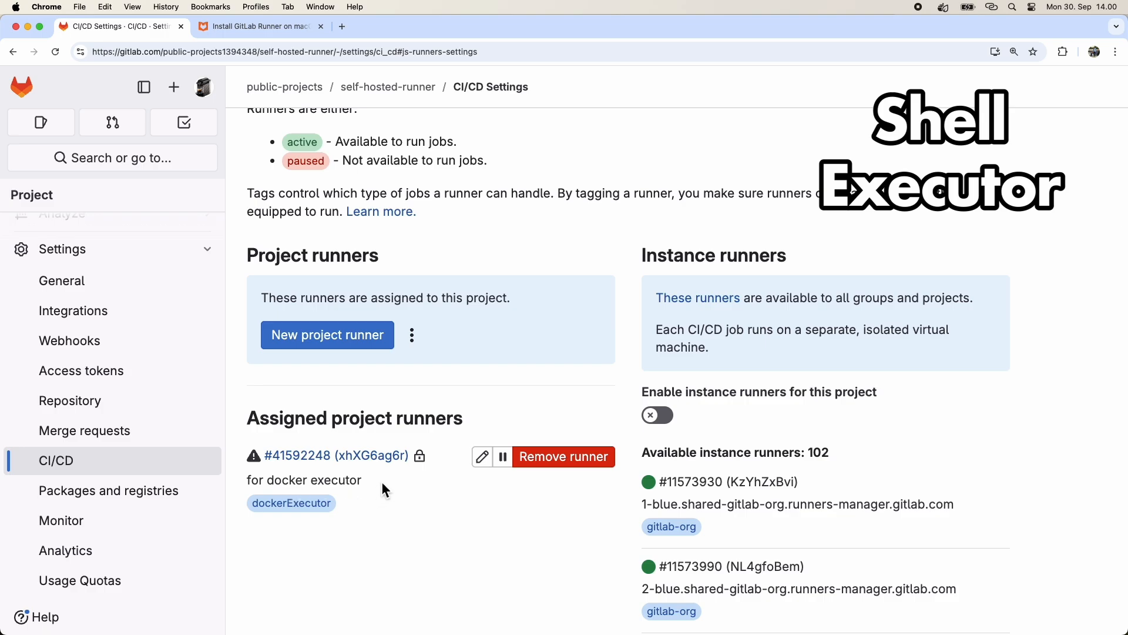
Start a new project runner tagged shellExecutor with the description 'for shell executor'.
{"action": "left_click", "coordinate": [369, 348]}
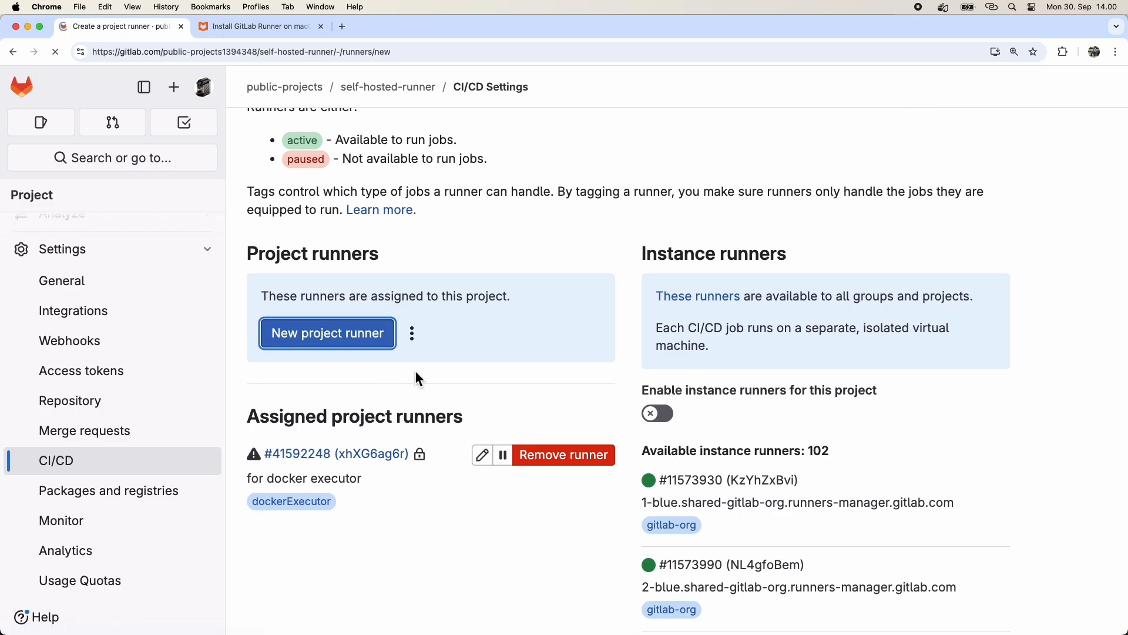
{"action": "scroll", "coordinate": [411, 364], "scroll_direction": "down", "scroll_amount": 1}
{"action": "left_click", "coordinate": [376, 277]}
{"action": "type", "text": "shellExecutor"}
{"action": "scroll", "coordinate": [382, 468], "scroll_direction": "down", "scroll_amount": 2}
{"action": "left_click", "coordinate": [377, 448]}
{"action": "type", "text": "for shell executor"}
{"action": "left_click", "coordinate": [489, 506]}
Lock the runner to current projects and create it.
{"action": "scroll", "coordinate": [489, 505], "scroll_direction": "down", "scroll_amount": 4}
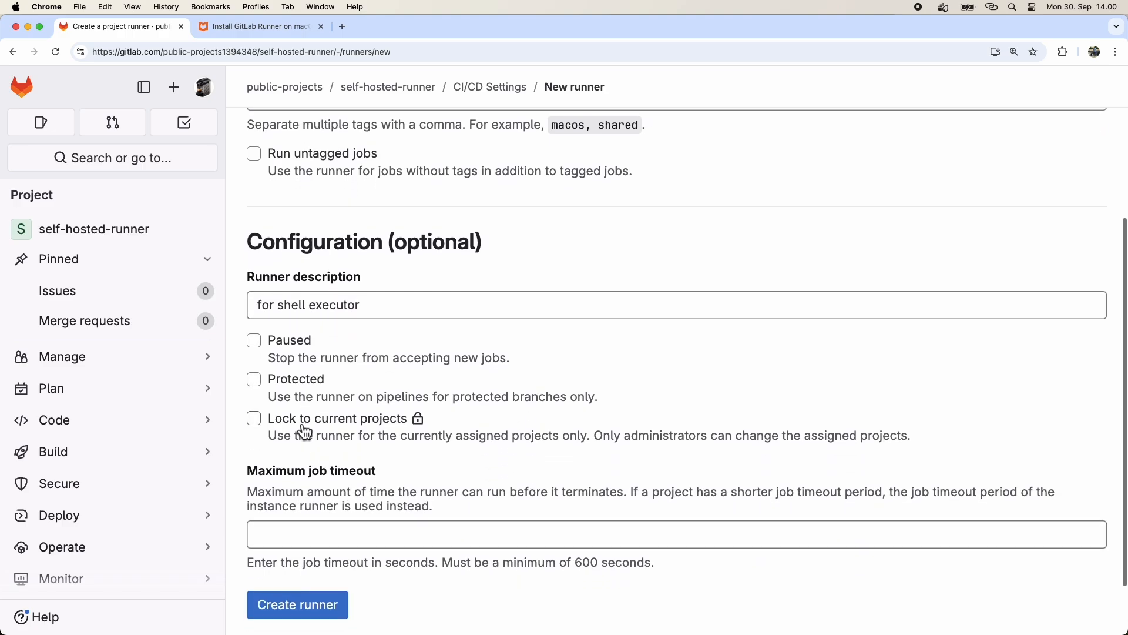
{"action": "left_click", "coordinate": [254, 418]}
{"action": "scroll", "coordinate": [392, 460], "scroll_direction": "down", "scroll_amount": 2}
{"action": "left_click", "coordinate": [317, 541]}
Copy the registration command for the new shell runner.
{"action": "scroll", "coordinate": [463, 547], "scroll_direction": "down", "scroll_amount": 3}
{"action": "scroll", "coordinate": [705, 477], "scroll_direction": "down", "scroll_amount": 5}
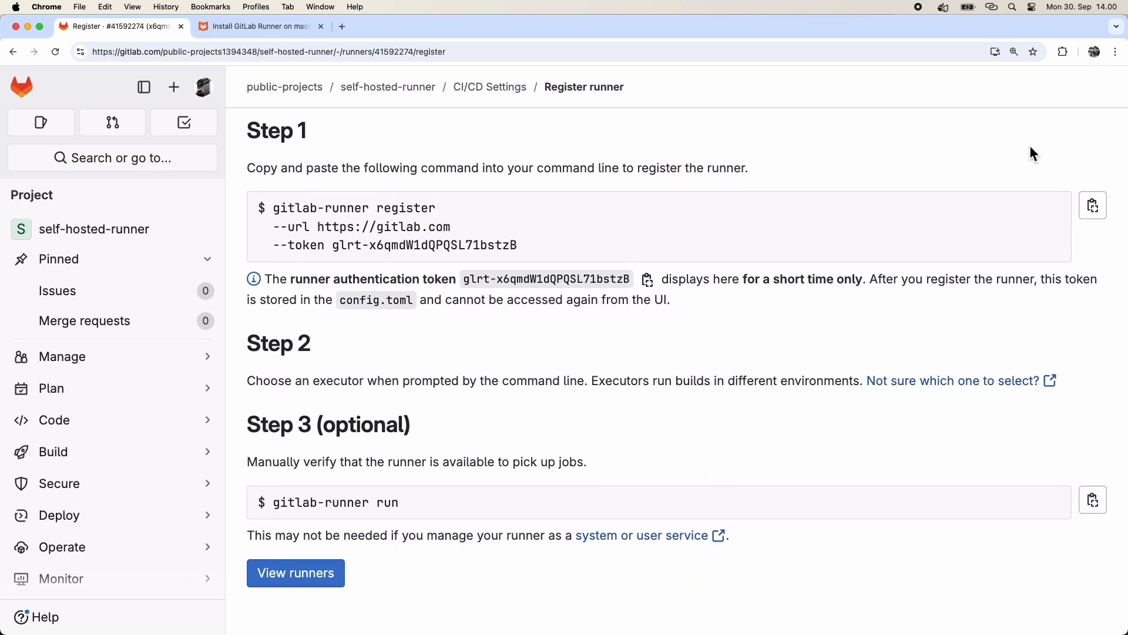
{"action": "left_click", "coordinate": [1099, 210]}
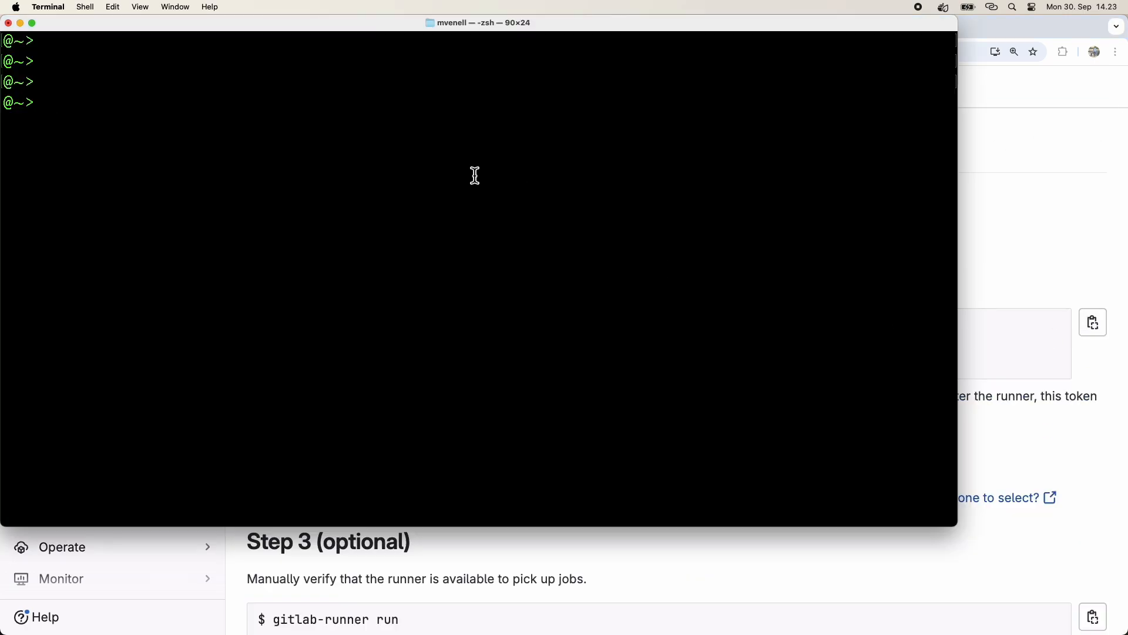
Paste and run the new register command in Terminal, accepting the default GitLab instance URL.
{"action": "right_click", "coordinate": [274, 124]}
{"action": "left_click", "coordinate": [580, 213]}
{"action": "key", "text": "Return"}
{"action": "key", "text": "Return"}
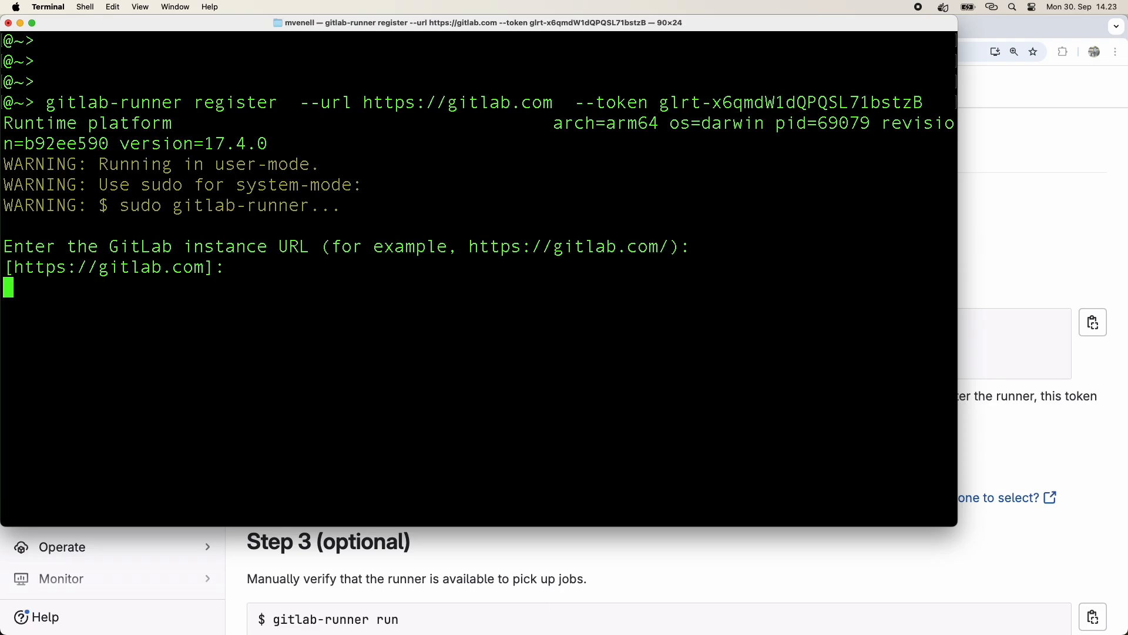
Name the runner macbook-shellrunner and choose the shell executor.
{"action": "type", "text": "macbook-shellrunner"}
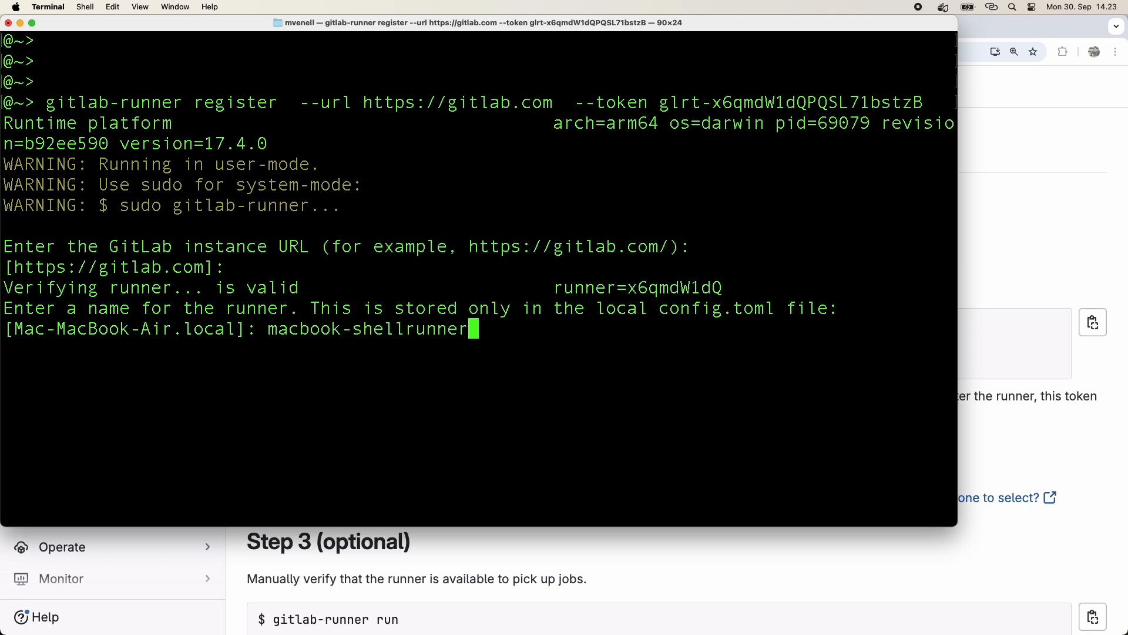
{"action": "key", "text": "Return"}
{"action": "type", "text": "shell"}
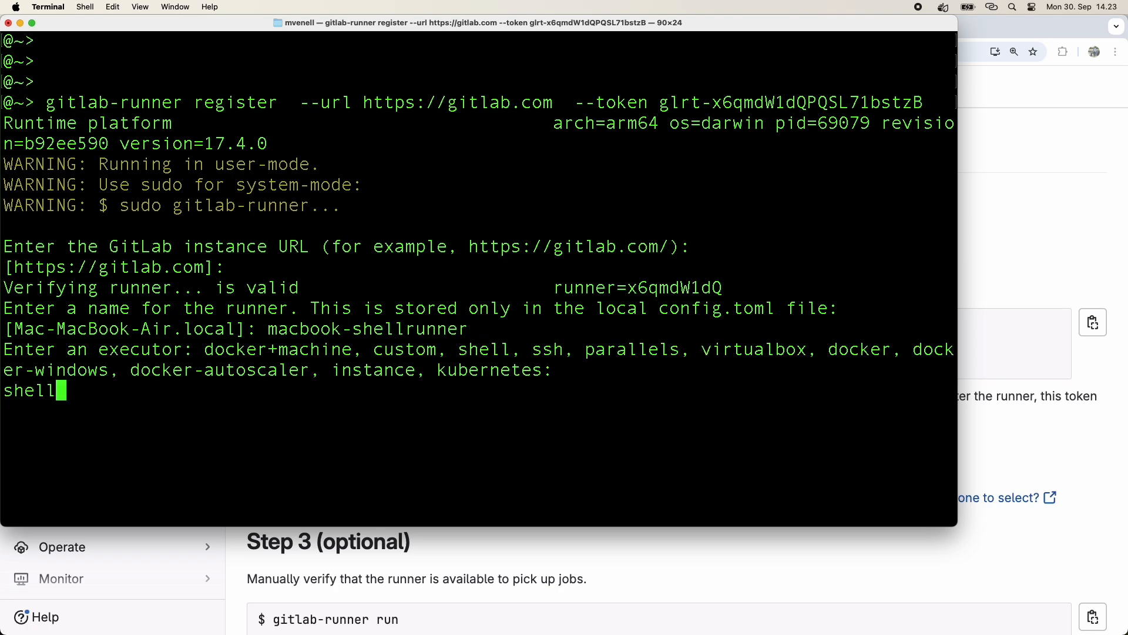
{"action": "key", "text": "Return"}
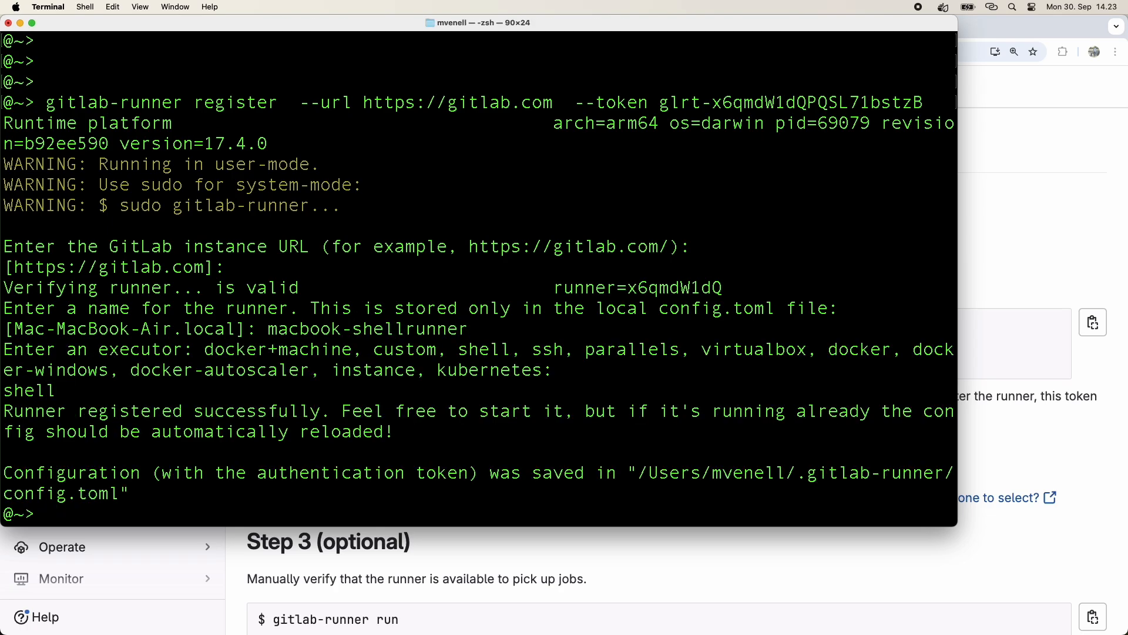
Switch the Terminal session to the current user account with su, as the docs instruct.
{"action": "scroll", "coordinate": [589, 420], "scroll_direction": "down", "scroll_amount": 4}
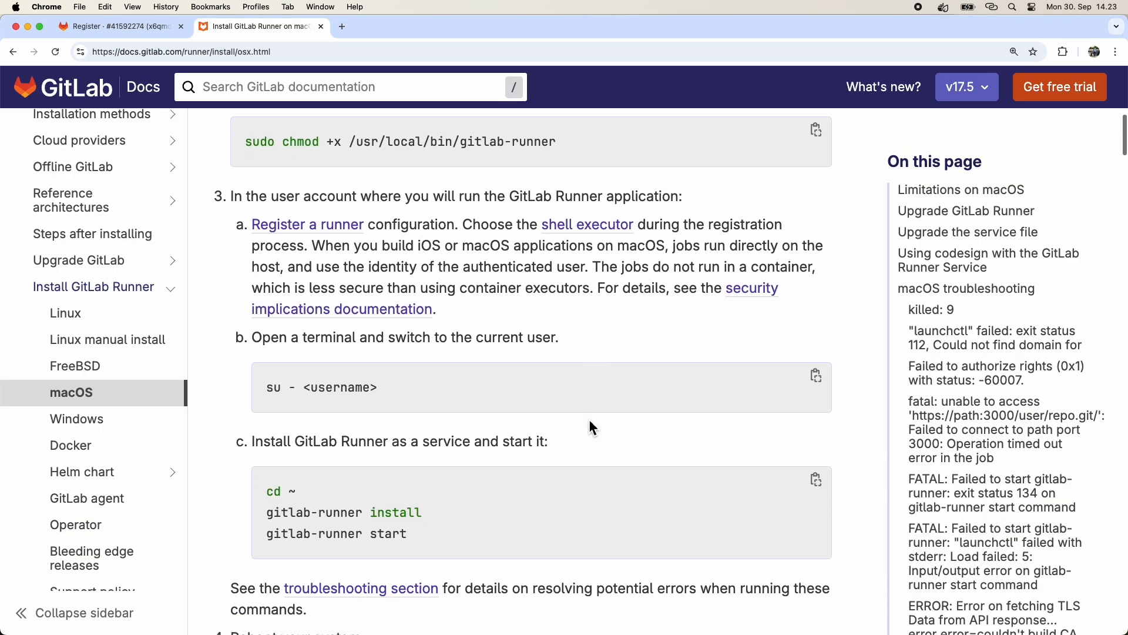
{"action": "scroll", "coordinate": [589, 418], "scroll_direction": "down", "scroll_amount": 1}
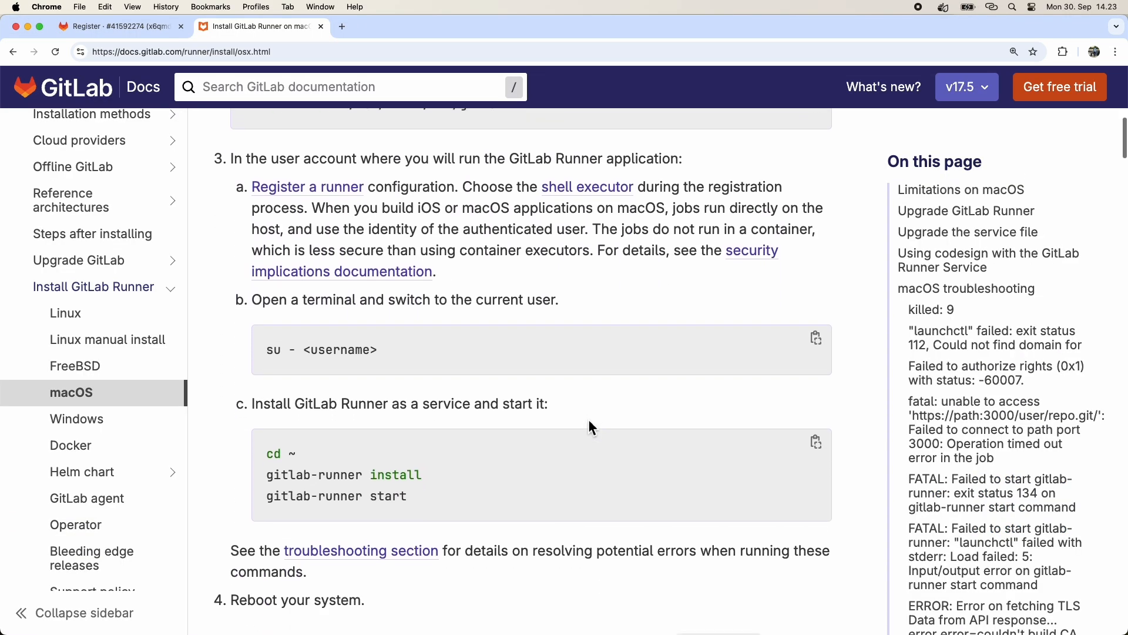
{"action": "key", "text": "super+Tab"}
{"action": "type", "text": "su - mvenell"}
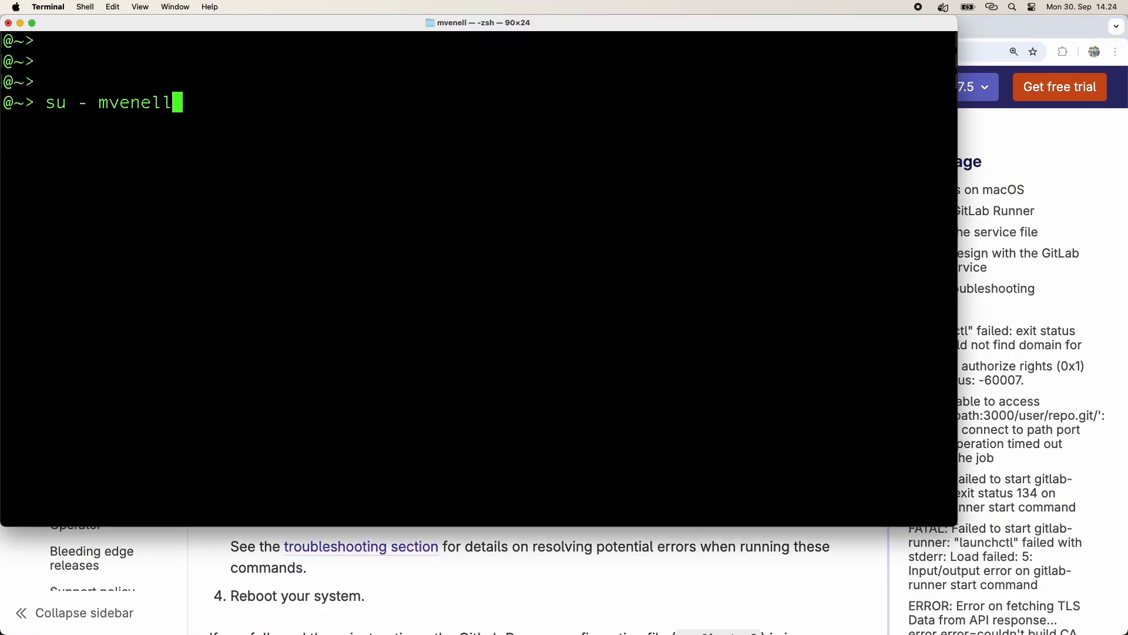
{"action": "key", "text": "Return"}
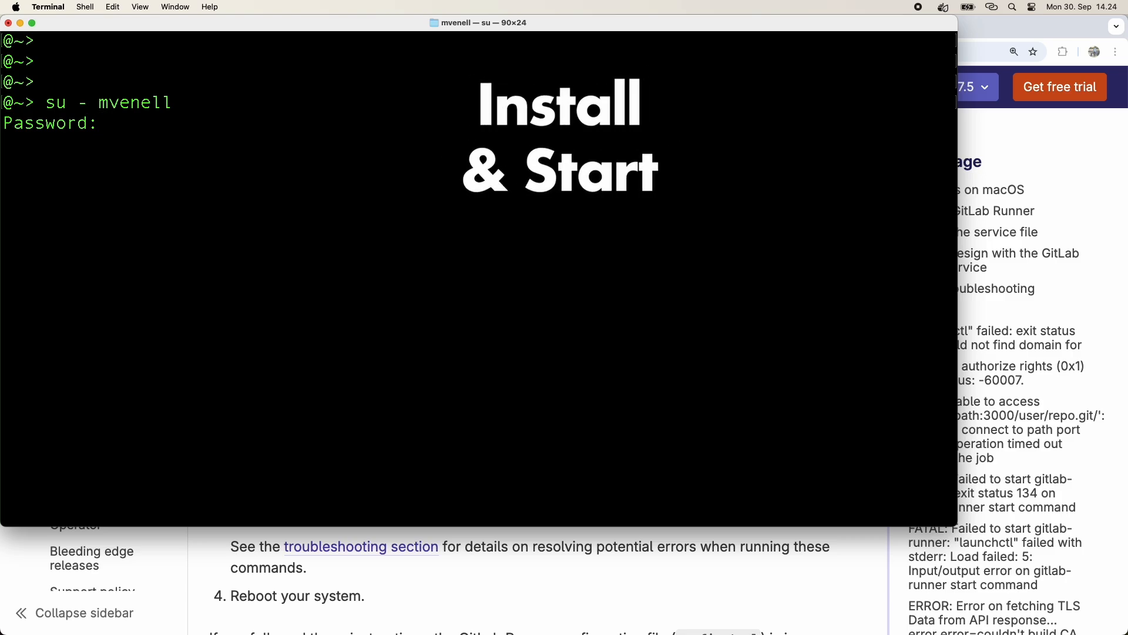
Copy the install-and-start service commands from the macOS docs.
{"action": "key", "text": "super+Tab"}
{"action": "scroll", "coordinate": [764, 470], "scroll_direction": "down", "scroll_amount": 4}
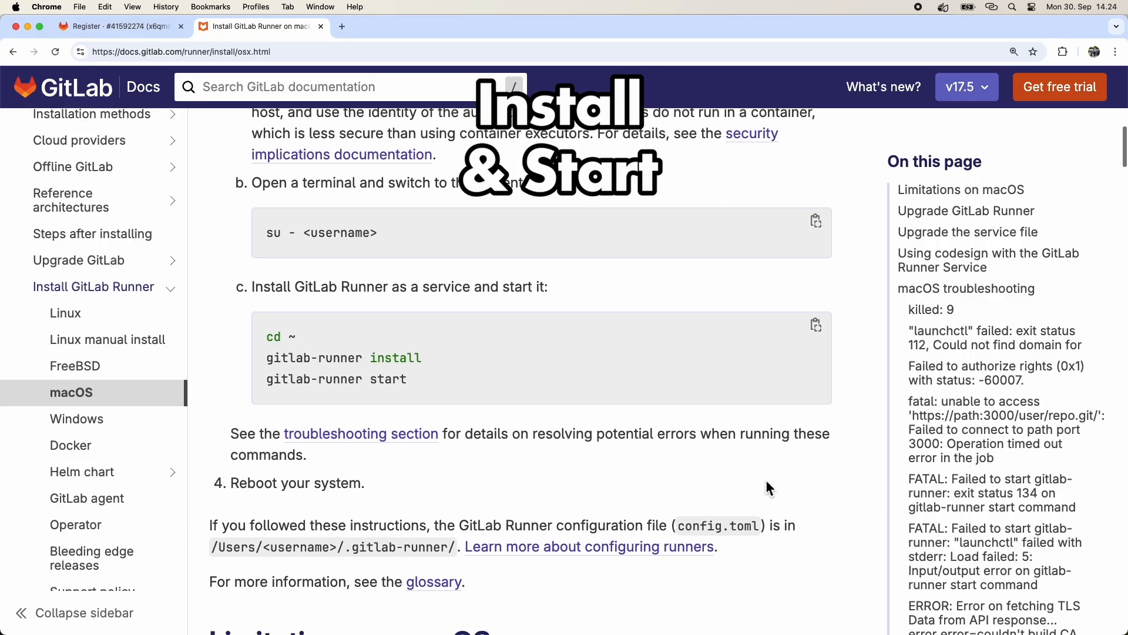
{"action": "left_click", "coordinate": [817, 328]}
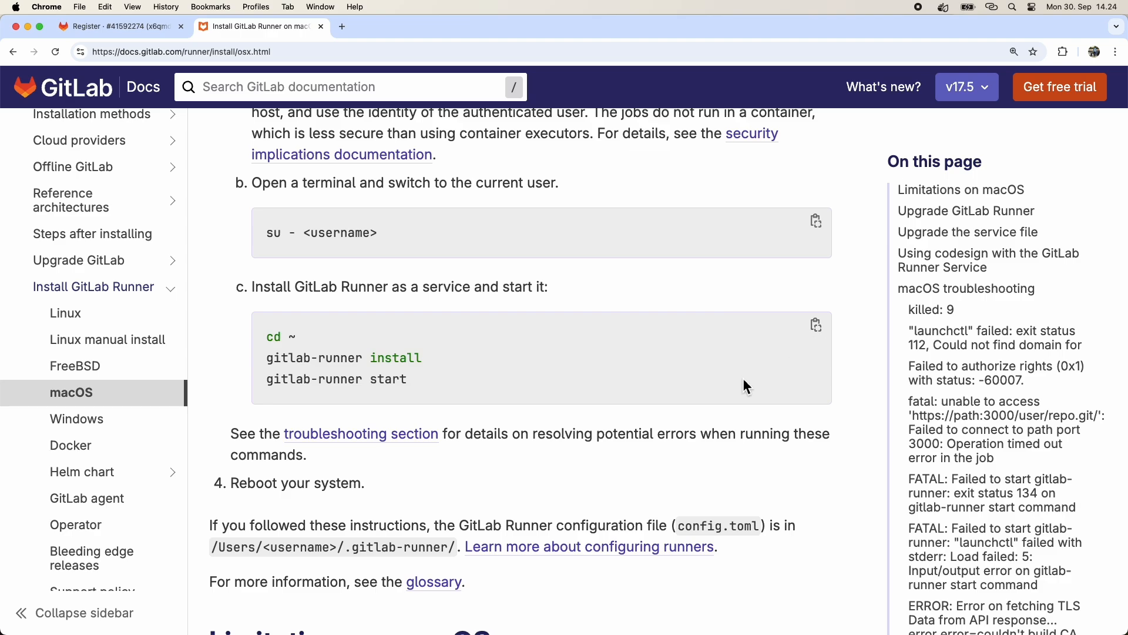
Paste the install-and-start commands into Terminal, then run clear.
{"action": "key", "text": "super+Tab"}
{"action": "right_click", "coordinate": [307, 202]}
{"action": "left_click", "coordinate": [327, 225]}
{"action": "type", "text": "clear"}
{"action": "key", "text": "Return"}
Highlight the reboot instruction in the docs.
{"action": "key", "text": "super+Tab"}
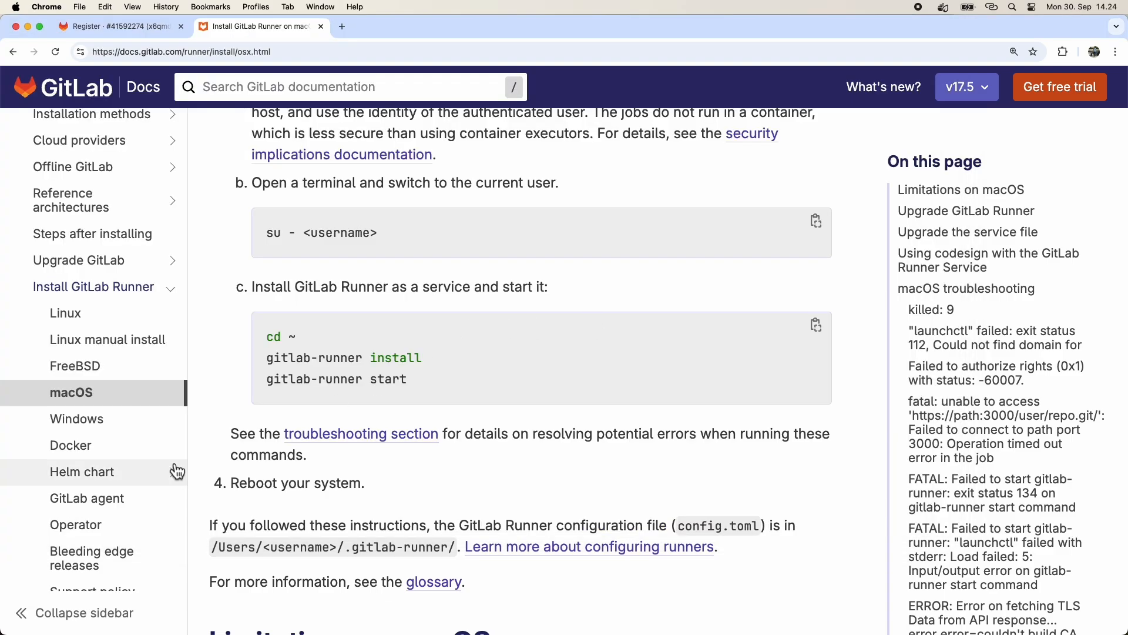
{"action": "left_click_drag", "start_coordinate": [235, 487], "coordinate": [390, 478]}
{"action": "left_click", "coordinate": [394, 478]}
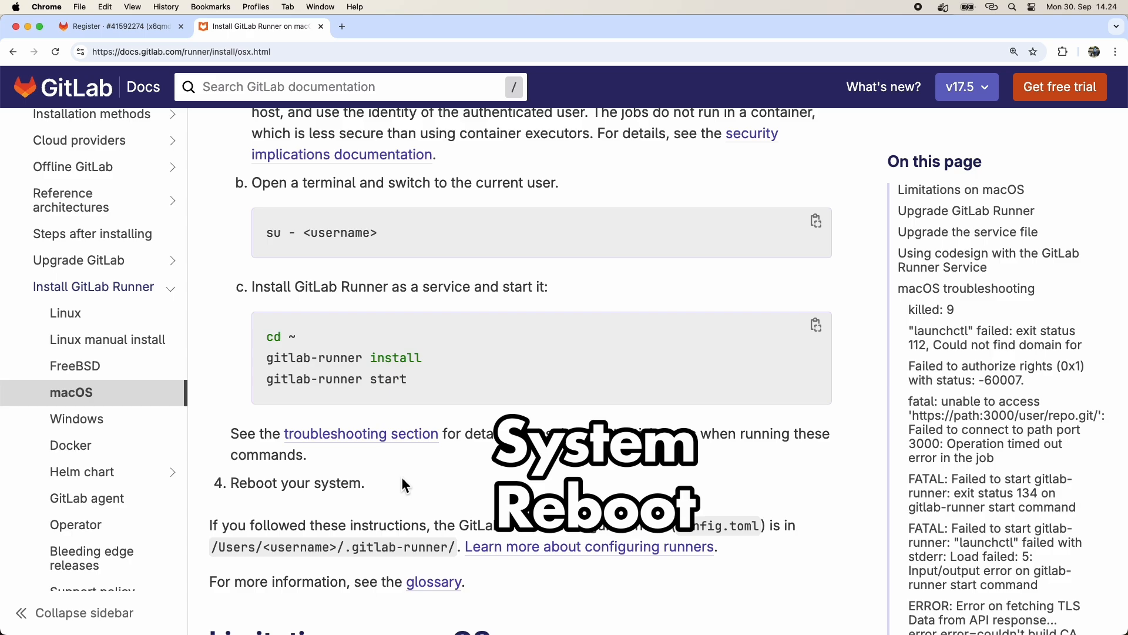
List the configured runners with gitlab-runner list and highlight the docker runner's name.
{"action": "key", "text": "super+Tab"}
{"action": "type", "text": "gitlab-runner list"}
{"action": "key", "text": "Return"}
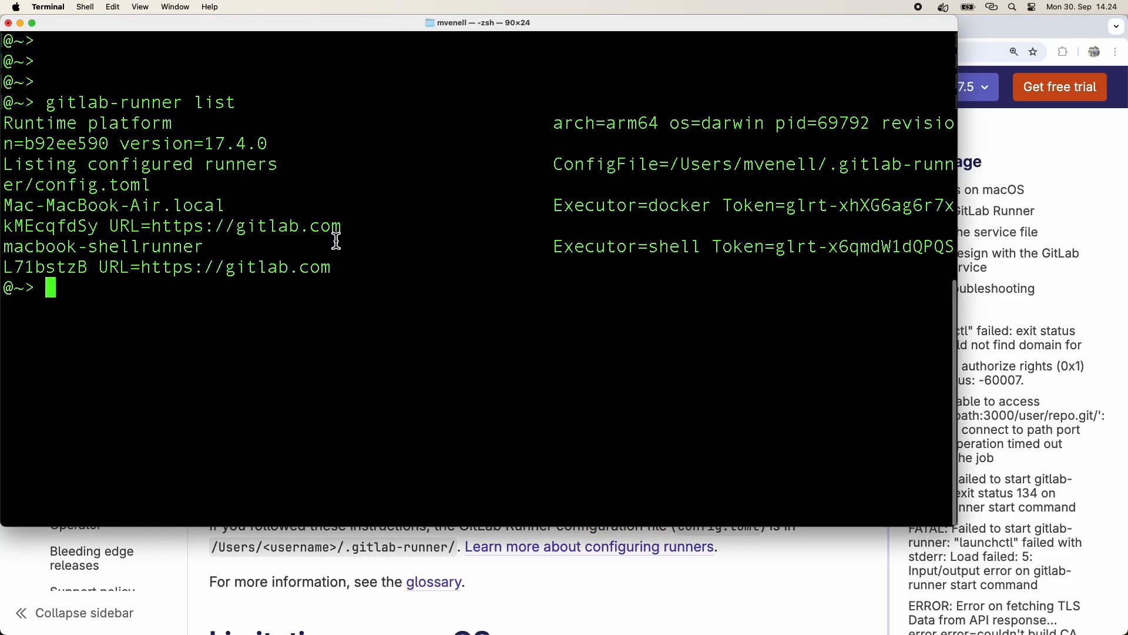
{"action": "left_click_drag", "start_coordinate": [3, 206], "coordinate": [222, 206]}
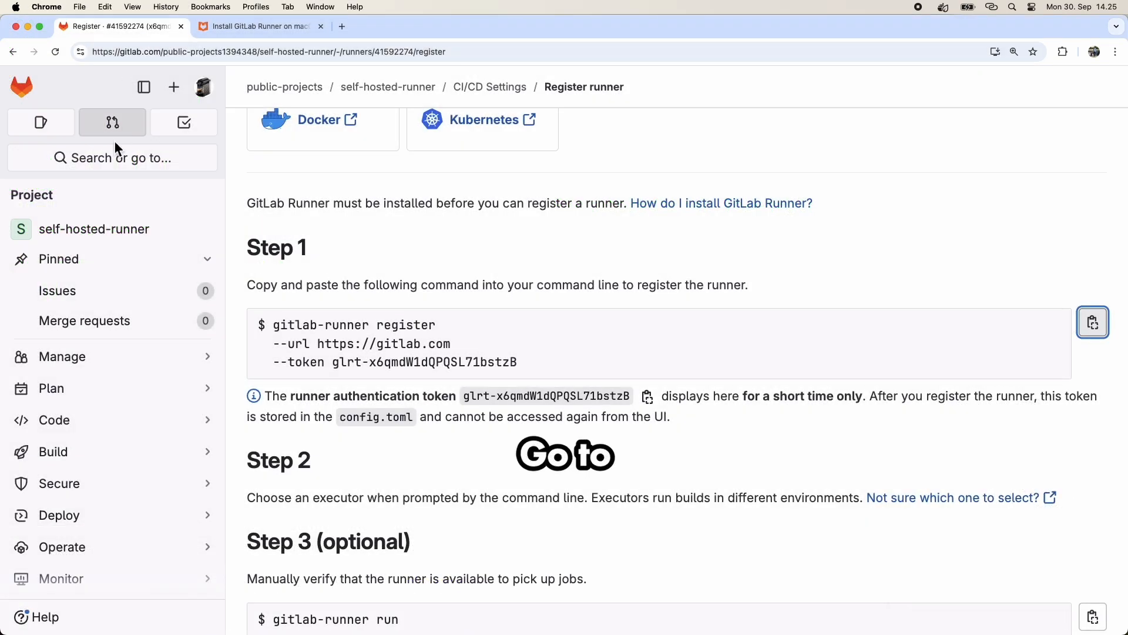
Open the project's Pipeline editor.
{"action": "mouse_move", "coordinate": [94, 362]}
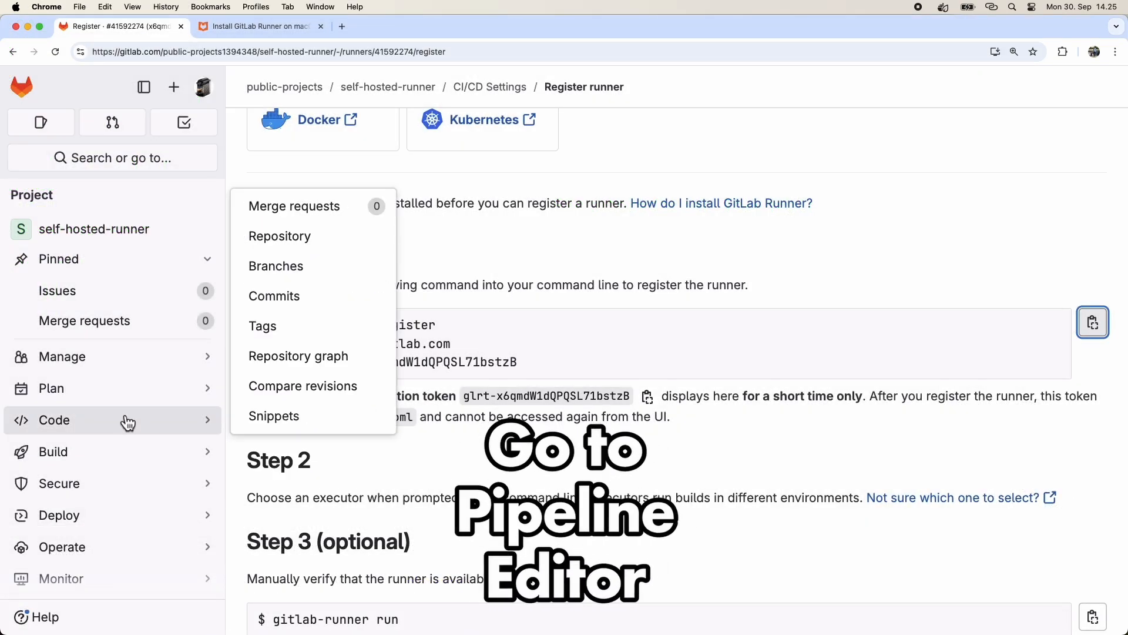
{"action": "mouse_move", "coordinate": [130, 460]}
{"action": "left_click", "coordinate": [304, 517]}
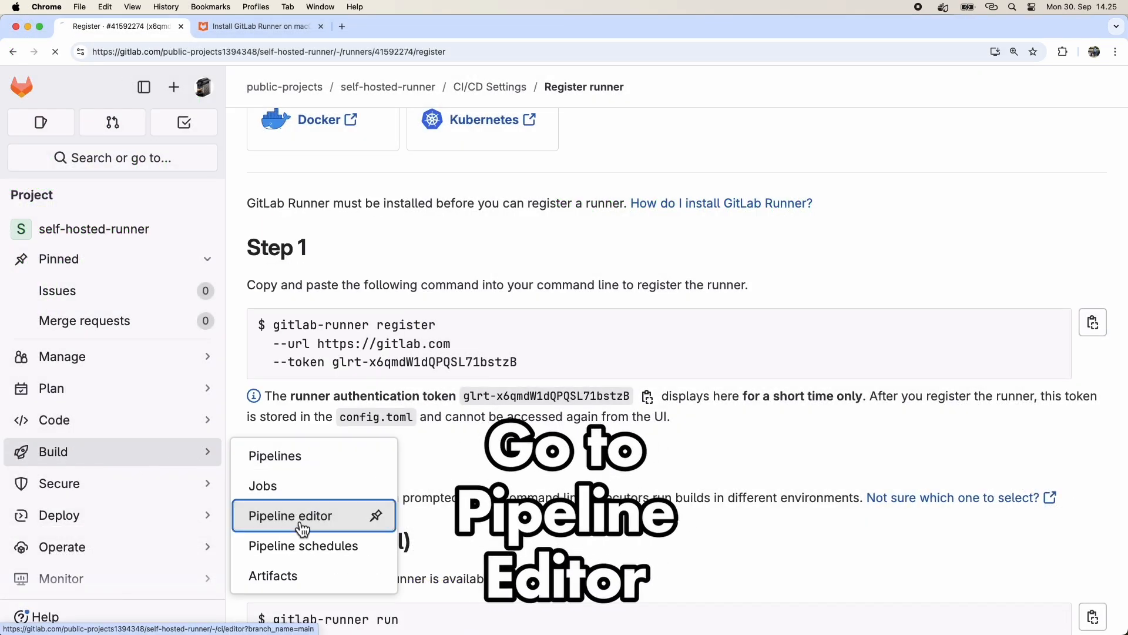
Open the pipeline editor's sample template and delete the build and deploy entries from the stages list.
{"action": "left_click", "coordinate": [707, 451]}
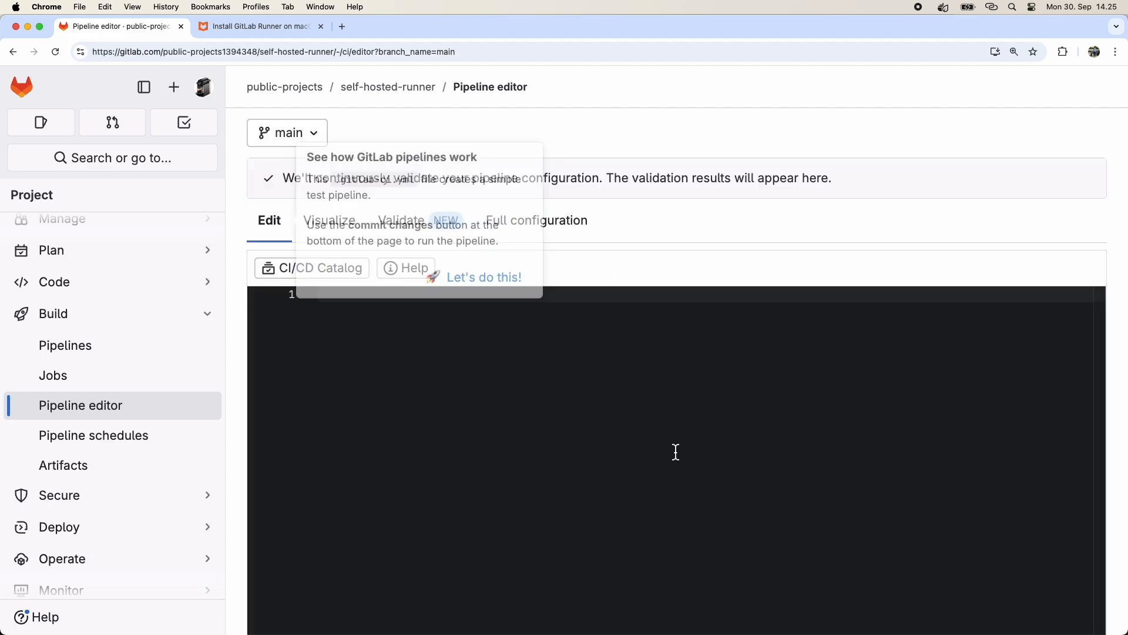
{"action": "scroll", "coordinate": [643, 273], "scroll_direction": "down", "scroll_amount": 3}
{"action": "scroll", "coordinate": [643, 273], "scroll_direction": "down", "scroll_amount": 5}
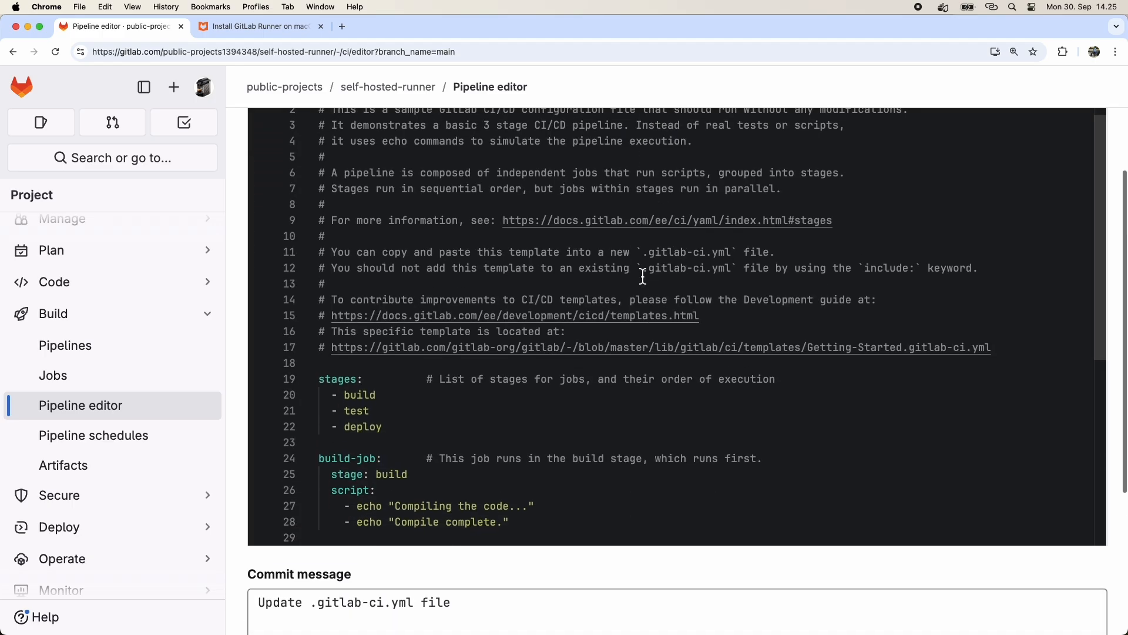
{"action": "key", "text": "super+equal"}
{"action": "key", "text": "super+equal"}
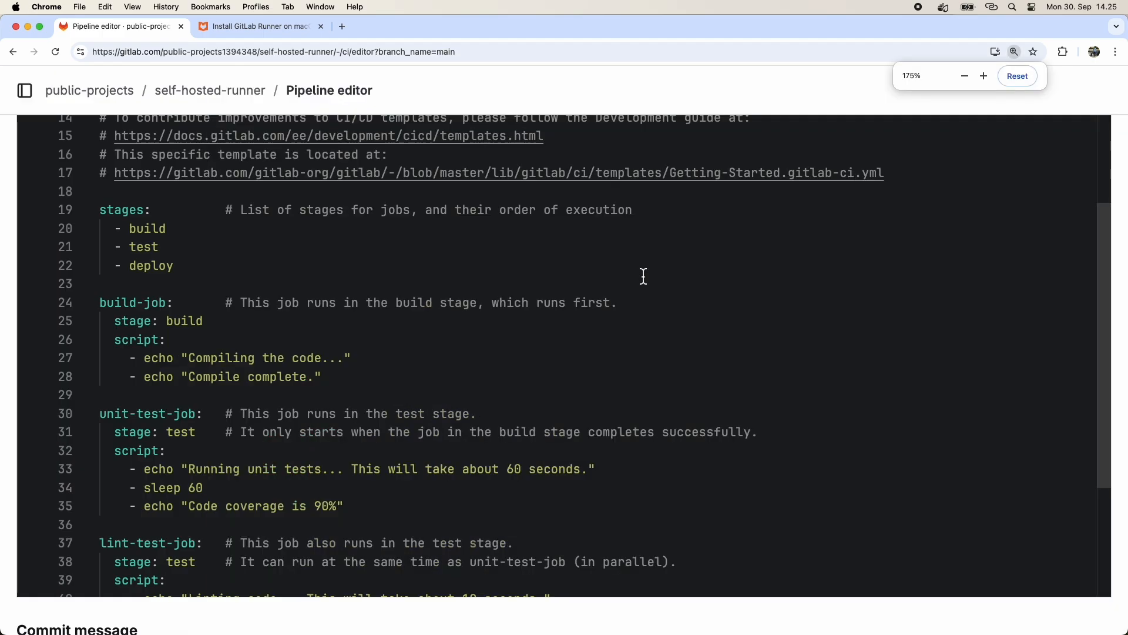
{"action": "left_click", "coordinate": [225, 188]}
{"action": "key", "text": "Up"}
{"action": "key", "text": "Down"}
{"action": "key", "text": "Right"}
{"action": "key", "text": "shift+Up"}
{"action": "key", "text": "BackSpace"}
{"action": "key", "text": "Down"}
{"action": "key", "text": "Down"}
{"action": "key", "text": "shift+Up"}
{"action": "key", "text": "BackSpace"}
Delete the build-job and the remaining jobs after unit-test-job, leaving only unit-test-job.
{"action": "key", "text": "Down"}
{"action": "key", "text": "Down"}
{"action": "key", "text": "Up"}
{"action": "key", "text": "shift+Down"}
{"action": "key", "text": "shift+Down"}
{"action": "key", "text": "shift+Down"}
{"action": "key", "text": "shift+Down"}
{"action": "key", "text": "shift+Down"}
{"action": "key", "text": "shift+Down"}
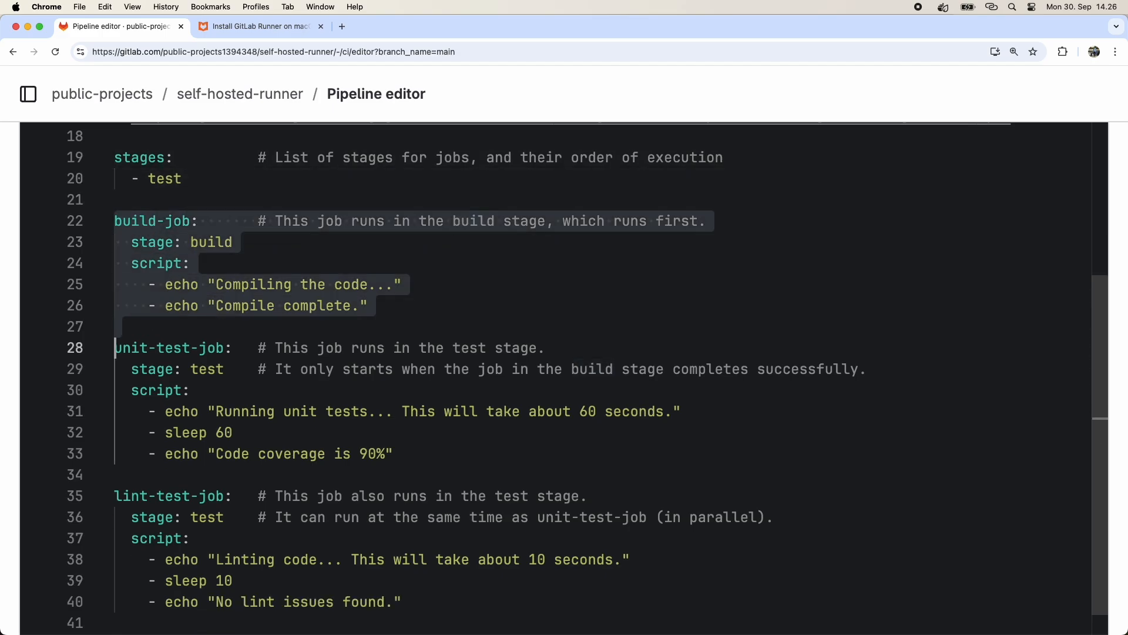
{"action": "key", "text": "BackSpace"}
{"action": "key", "text": "Down"}
{"action": "key", "text": "Down"}
{"action": "key", "text": "Down"}
{"action": "key", "text": "Down"}
{"action": "key", "text": "Down"}
{"action": "key", "text": "Down"}
{"action": "key", "text": "Down"}
{"action": "key", "text": "shift+Down"}
{"action": "key", "text": "shift+Down"}
{"action": "key", "text": "shift+Down"}
{"action": "key", "text": "shift+Down"}
{"action": "key", "text": "shift+Down"}
{"action": "key", "text": "shift+Down"}
{"action": "key", "text": "shift+Down"}
{"action": "key", "text": "shift+Down"}
{"action": "key", "text": "shift+Down"}
{"action": "key", "text": "shift+Down"}
{"action": "key", "text": "shift+Down"}
{"action": "key", "text": "shift+Down"}
{"action": "key", "text": "shift+Down"}
{"action": "key", "text": "BackSpace"}
{"action": "key", "text": "BackSpace"}
{"action": "scroll", "coordinate": [559, 248], "scroll_direction": "down", "scroll_amount": 3}
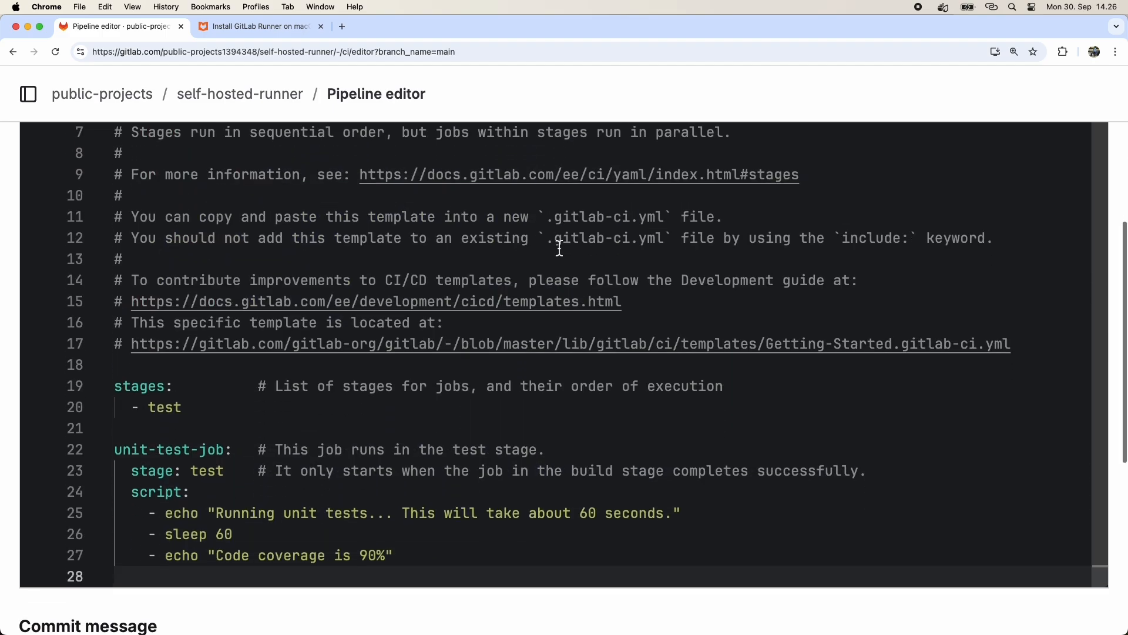
Remove the sleep 60 and code coverage lines from unit-test-job's script.
{"action": "scroll", "coordinate": [559, 249], "scroll_direction": "up", "scroll_amount": 1}
{"action": "key", "text": "Up"}
{"action": "key", "text": "Up"}
{"action": "key", "text": "Up"}
{"action": "key", "text": "Up"}
{"action": "key", "text": "Up"}
{"action": "key", "text": "Up"}
{"action": "key", "text": "Down"}
{"action": "key", "text": "Down"}
{"action": "key", "text": "Down"}
Duplicate the unit-test-job block below itself.
{"action": "key", "text": "Down"}
{"action": "key", "text": "shift+Down"}
{"action": "key", "text": "shift+Down"}
{"action": "key", "text": "BackSpace"}
{"action": "key", "text": "Up"}
{"action": "key", "text": "Up"}
{"action": "key", "text": "Up"}
{"action": "key", "text": "Up"}
{"action": "key", "text": "Up"}
{"action": "key", "text": "Down"}
{"action": "key", "text": "shift+Right"}
{"action": "key", "text": "shift+Right"}
{"action": "key", "text": "shift+Right"}
{"action": "key", "text": "shift+Right"}
{"action": "key", "text": "shift+Right"}
{"action": "key", "text": "shift+Right"}
{"action": "key", "text": "Left"}
{"action": "key", "text": "shift+Down"}
{"action": "key", "text": "shift+Down"}
{"action": "key", "text": "shift+Down"}
{"action": "key", "text": "shift+Down"}
{"action": "key", "text": "super+c"}
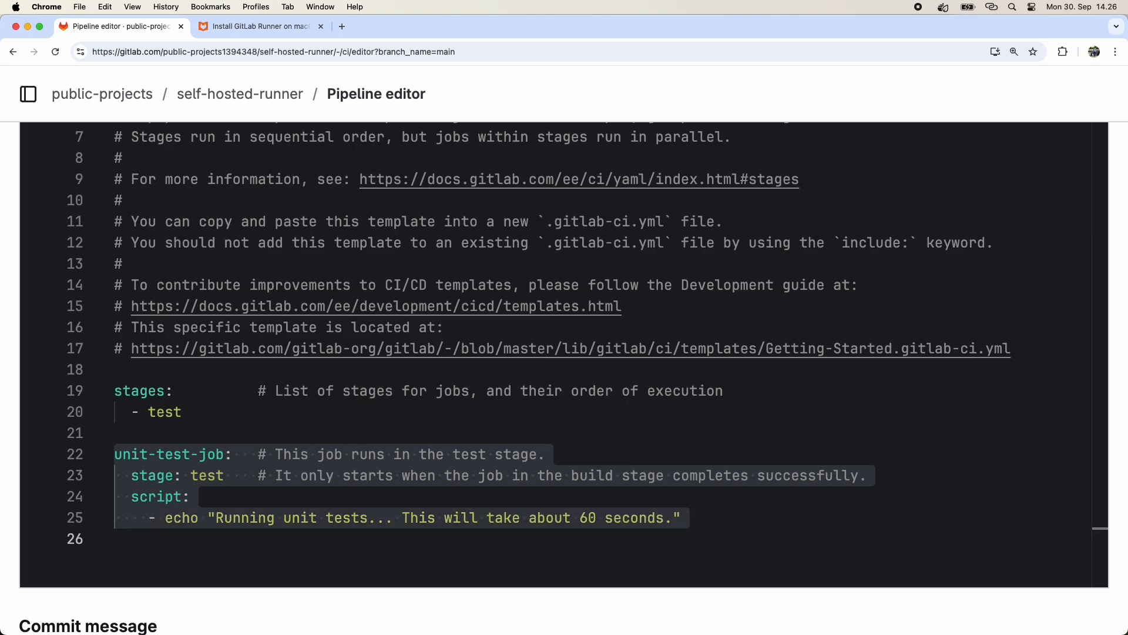
{"action": "key", "text": "Right"}
{"action": "key", "text": "Return"}
{"action": "key", "text": "super+v"}
Rename the first job to docker-job and the second job to shell-job.
{"action": "key", "text": "Up"}
{"action": "key", "text": "Up"}
{"action": "key", "text": "Up"}
{"action": "key", "text": "Up"}
{"action": "key", "text": "Up"}
{"action": "key", "text": "Up"}
{"action": "key", "text": "Up"}
{"action": "key", "text": "Up"}
{"action": "key", "text": "Up"}
{"action": "key", "text": "Right"}
{"action": "key", "text": "Right"}
{"action": "key", "text": "Right"}
{"action": "key", "text": "shift+Right"}
{"action": "key", "text": "shift+Right"}
{"action": "key", "text": "shift+Right"}
{"action": "key", "text": "shift+Right"}
{"action": "key", "text": "shift+Right"}
{"action": "key", "text": "shift+Right"}
{"action": "type", "text": "docker"}
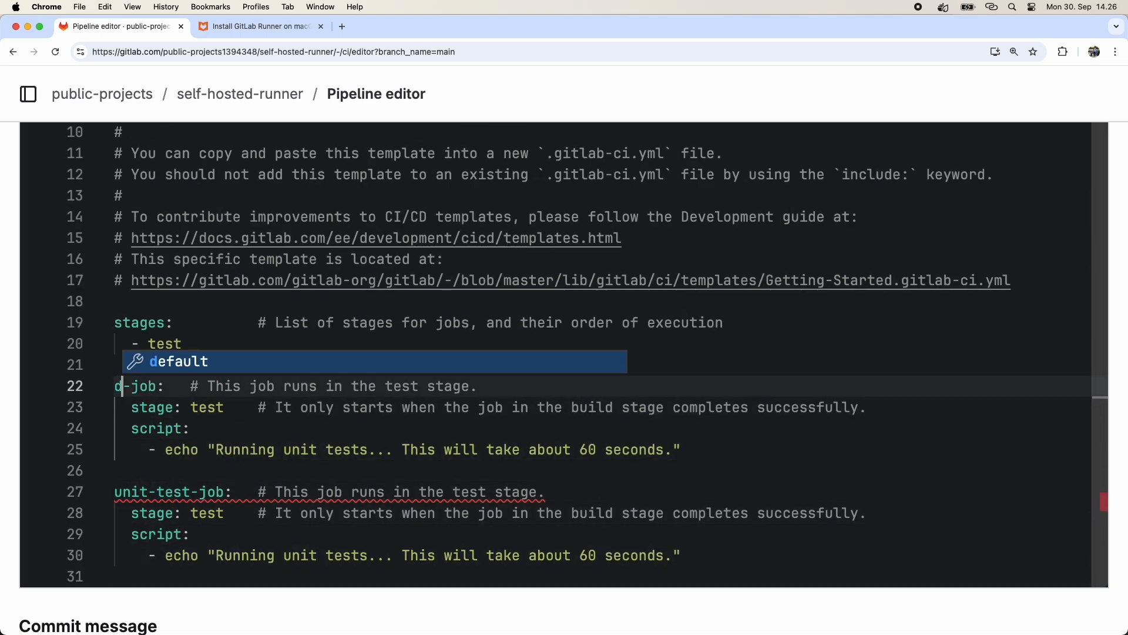
{"action": "key", "text": "Down"}
{"action": "key", "text": "Down"}
{"action": "key", "text": "Down"}
{"action": "key", "text": "Down"}
{"action": "key", "text": "Down"}
{"action": "key", "text": "Right"}
{"action": "key", "text": "Right"}
{"action": "key", "text": "Right"}
{"action": "key", "text": "BackSpace"}
{"action": "key", "text": "BackSpace"}
{"action": "key", "text": "BackSpace"}
{"action": "key", "text": "BackSpace"}
{"action": "key", "text": "BackSpace"}
{"action": "key", "text": "BackSpace"}
{"action": "key", "text": "BackSpace"}
{"action": "key", "text": "BackSpace"}
{"action": "key", "text": "BackSpace"}
{"action": "type", "text": "shell"}
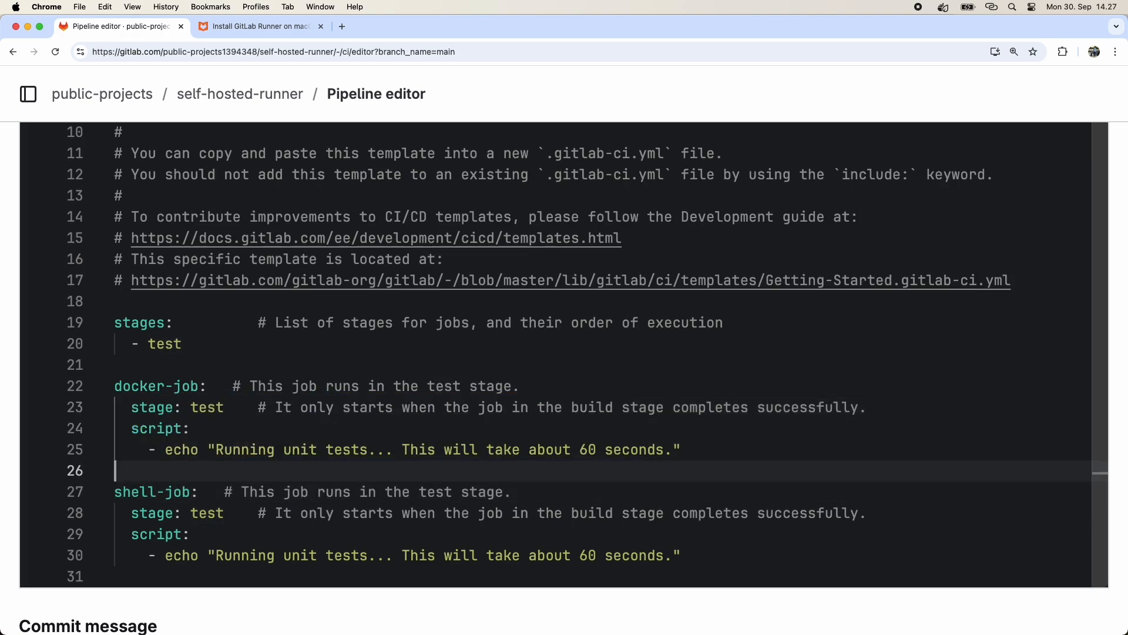
Add a services section with mongo:latest to docker-job.
{"action": "key", "text": "Up"}
{"action": "key", "text": "Up"}
{"action": "key", "text": "Up"}
{"action": "key", "text": "Left"}
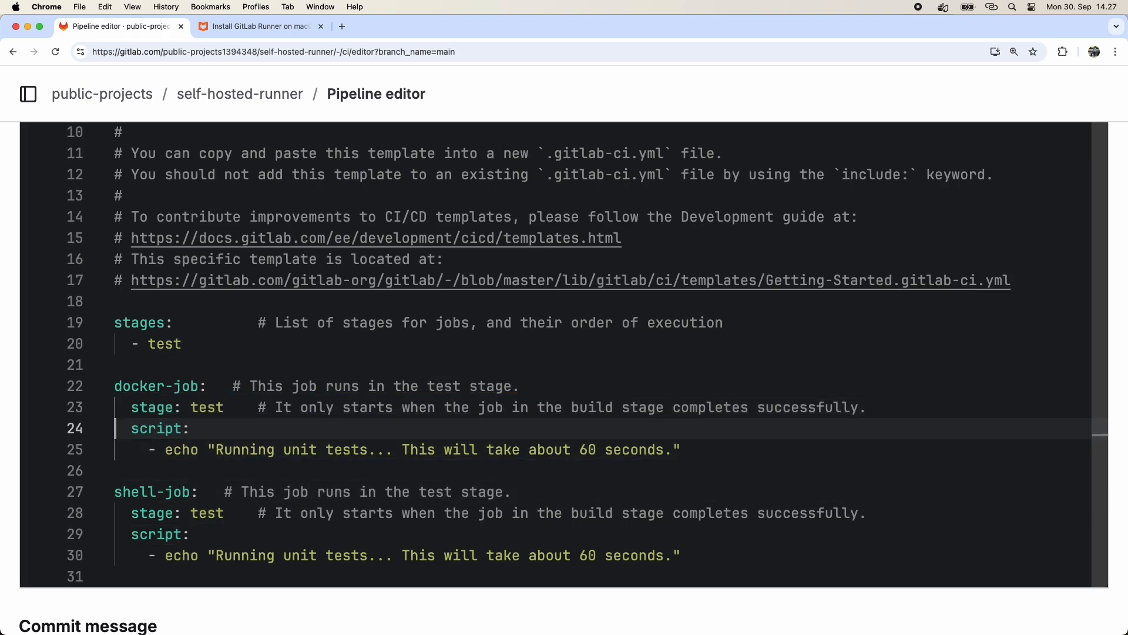
{"action": "key", "text": "Up"}
{"action": "key", "text": "Home"}
{"action": "key", "text": "Return"}
{"action": "key", "text": "Up"}
{"action": "key", "text": "BackSpace"}
{"action": "key", "text": "ctrl+space"}
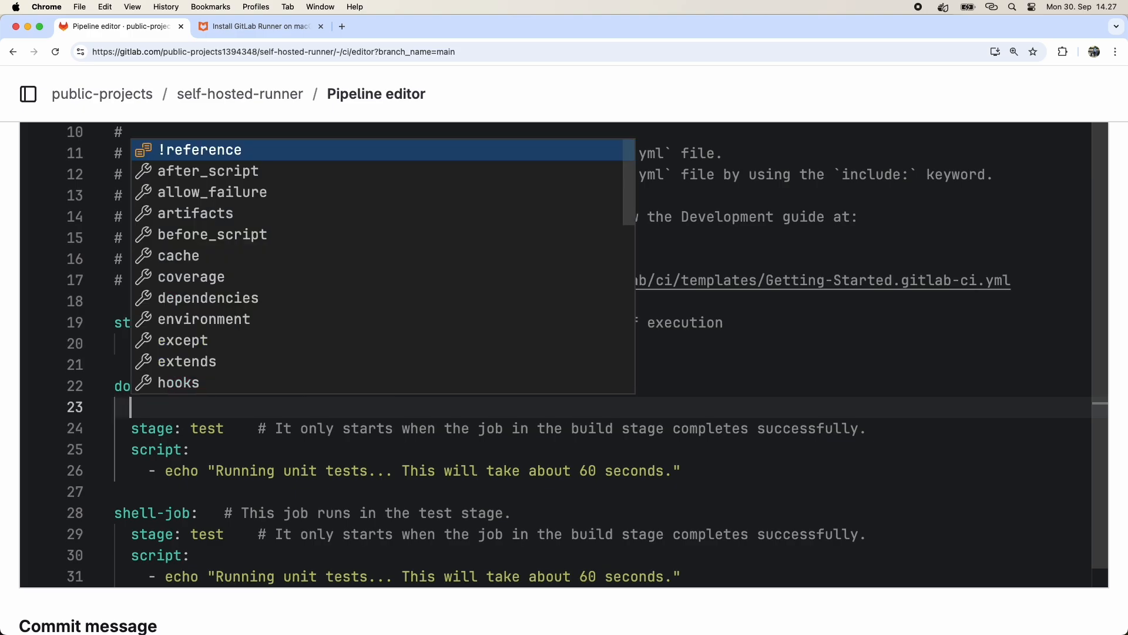
{"action": "type", "text": "services"}
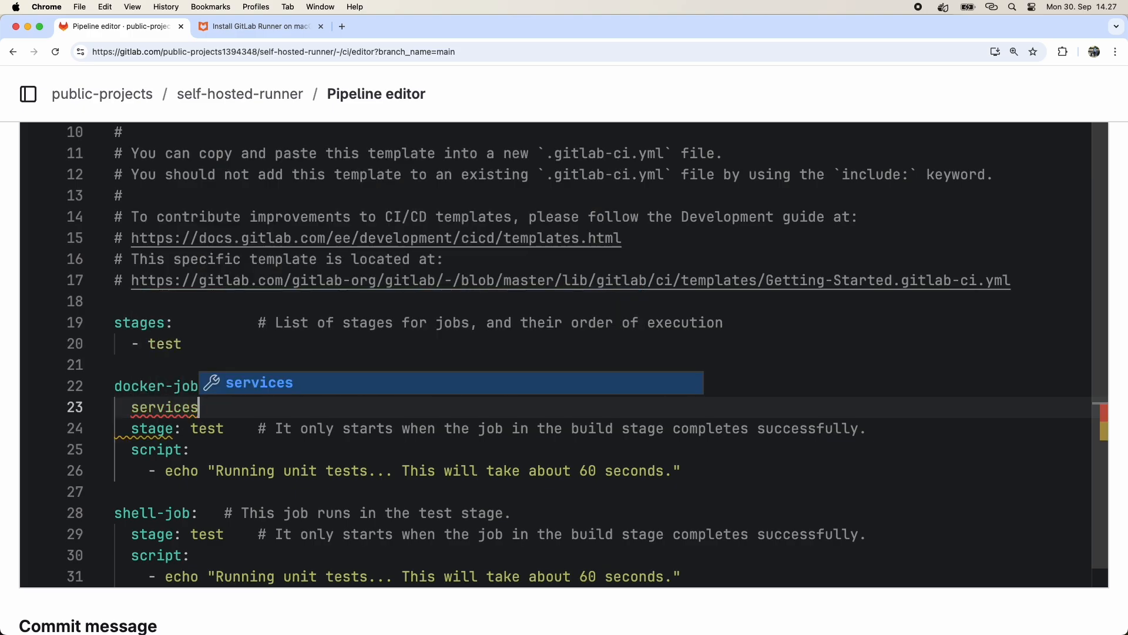
{"action": "type", "text": ";:"}
{"action": "key", "text": "Return"}
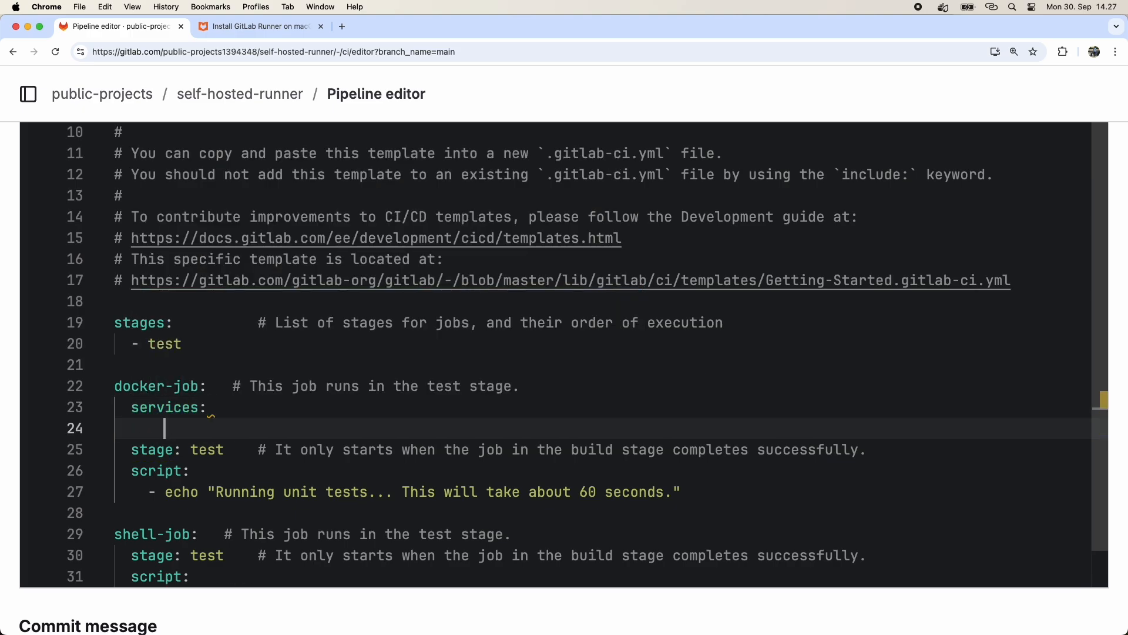
{"action": "type", "text": "- mongo:latest"}
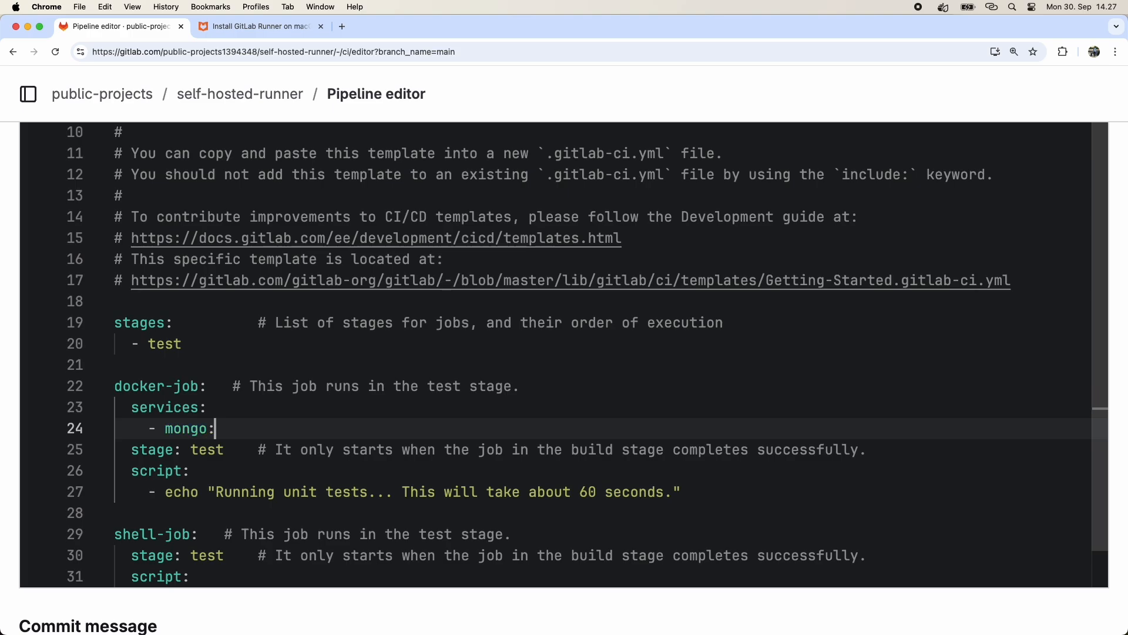
Replace docker-job's echo script line with the commands uname -rnm and whoami.
{"action": "key", "text": "Down"}
{"action": "key", "text": "Down"}
{"action": "key", "text": "Right"}
{"action": "key", "text": "shift+Down"}
{"action": "key", "text": "BackSpace"}
{"action": "key", "text": "Return"}
{"action": "type", "text": "'"}
{"action": "key", "text": "Up"}
{"action": "key", "text": "Tab"}
{"action": "key", "text": "Tab"}
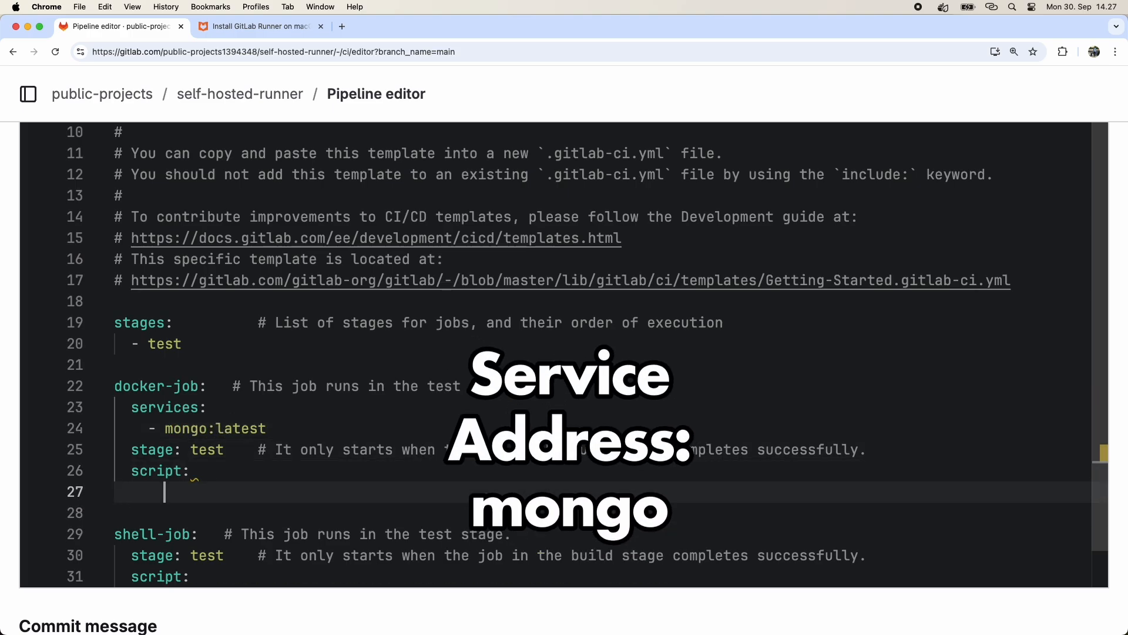
{"action": "type", "text": "-"}
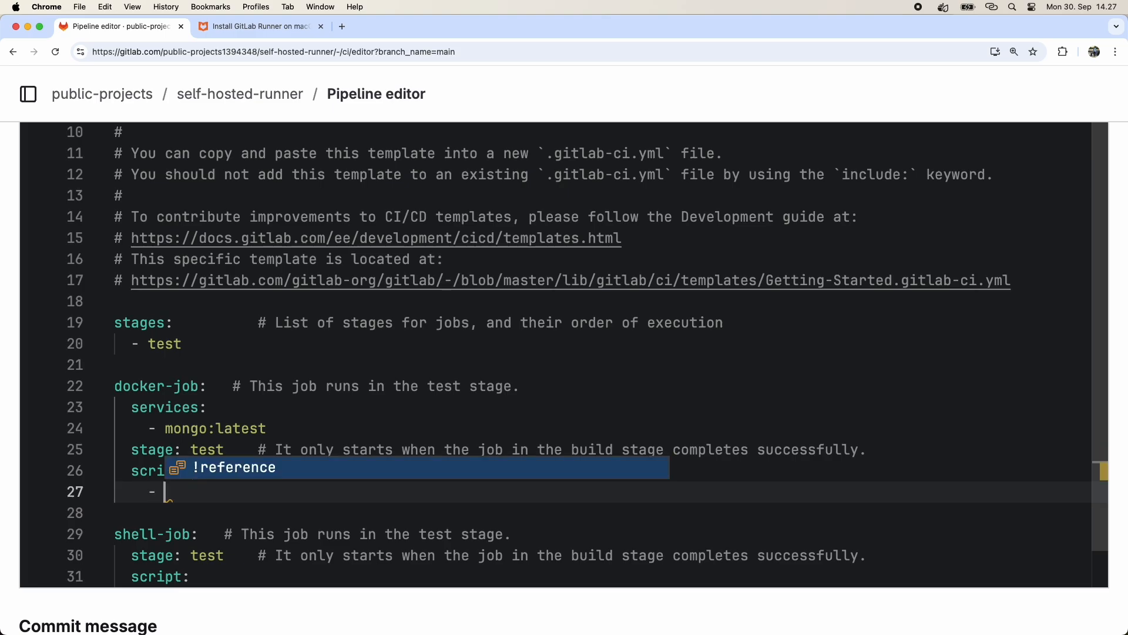
{"action": "key", "text": "Escape"}
{"action": "type", "text": "uname -rnm"}
{"action": "key", "text": "Return"}
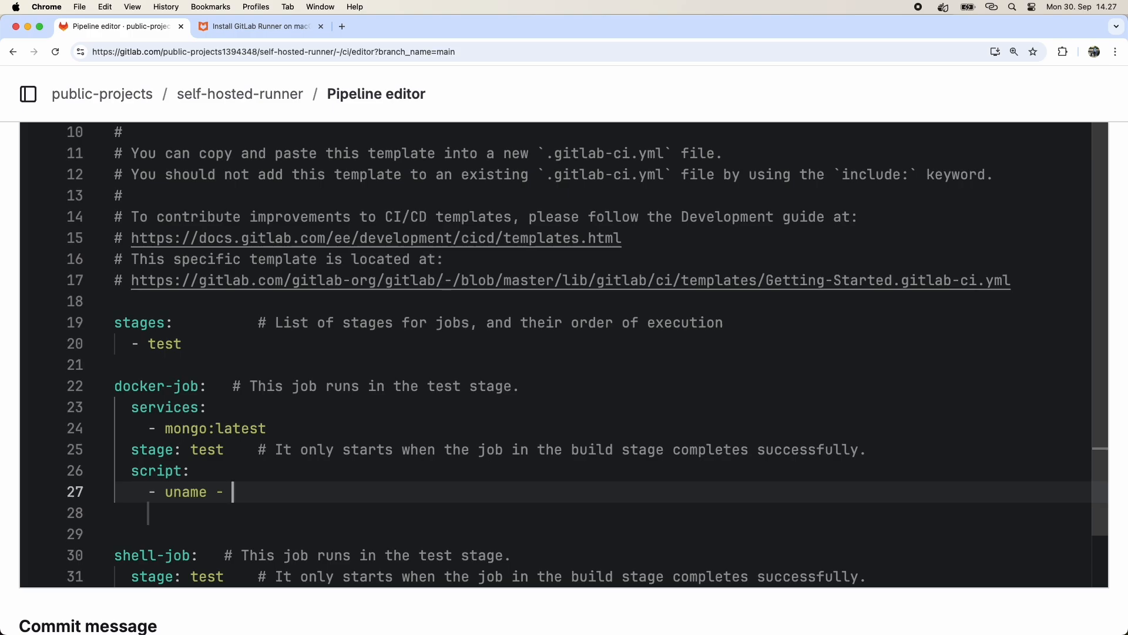
{"action": "type", "text": "nrm"}
{"action": "key", "text": "BackSpace"}
{"action": "key", "text": "BackSpace"}
{"action": "key", "text": "BackSpace"}
{"action": "type", "text": "rnm"}
{"action": "key", "text": "Return"}
{"action": "type", "text": "- "}
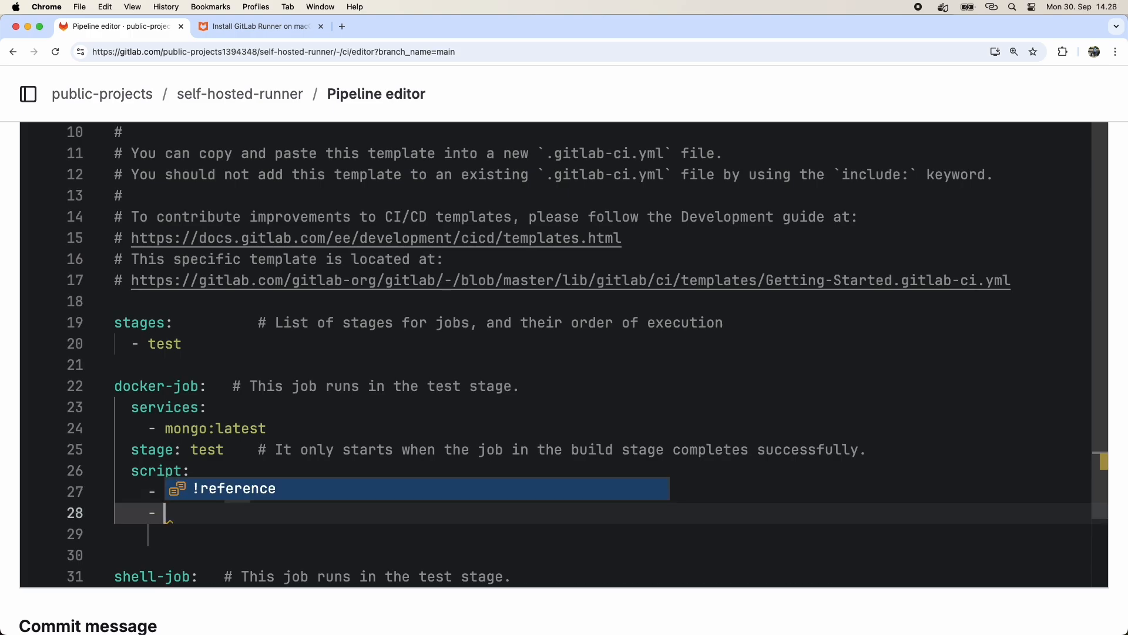
{"action": "type", "text": "whoami"}
{"action": "key", "text": "Return"}
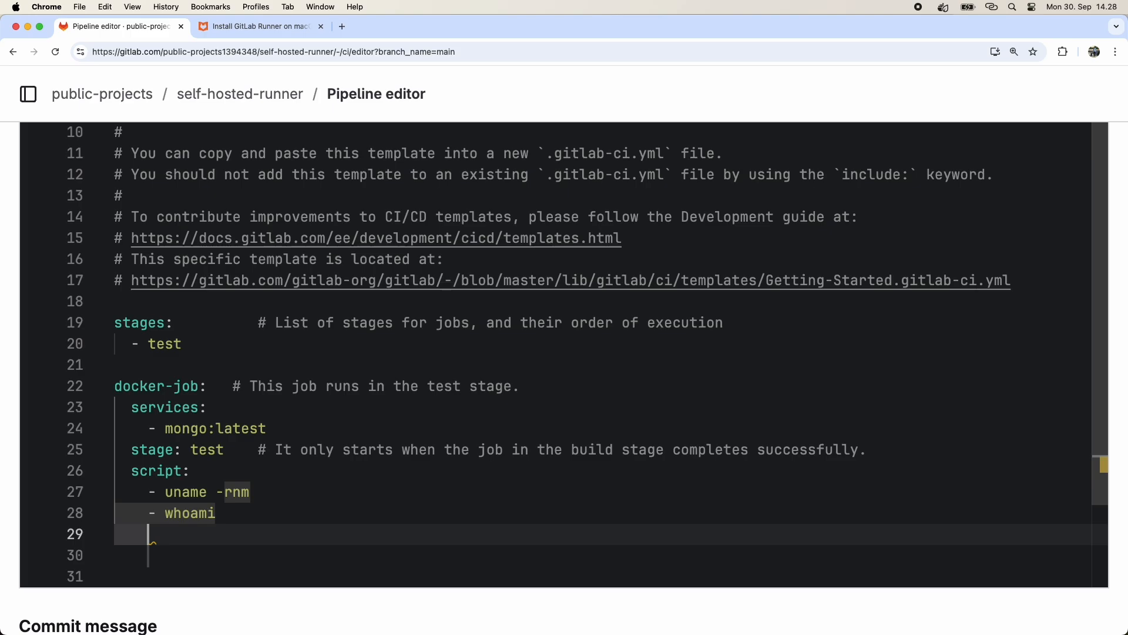
Add script lines npm install -g mongosh and mongosh mongodb://mongo:27017 --eval 'show databases' to docker-job.
{"action": "type", "text": "- "}
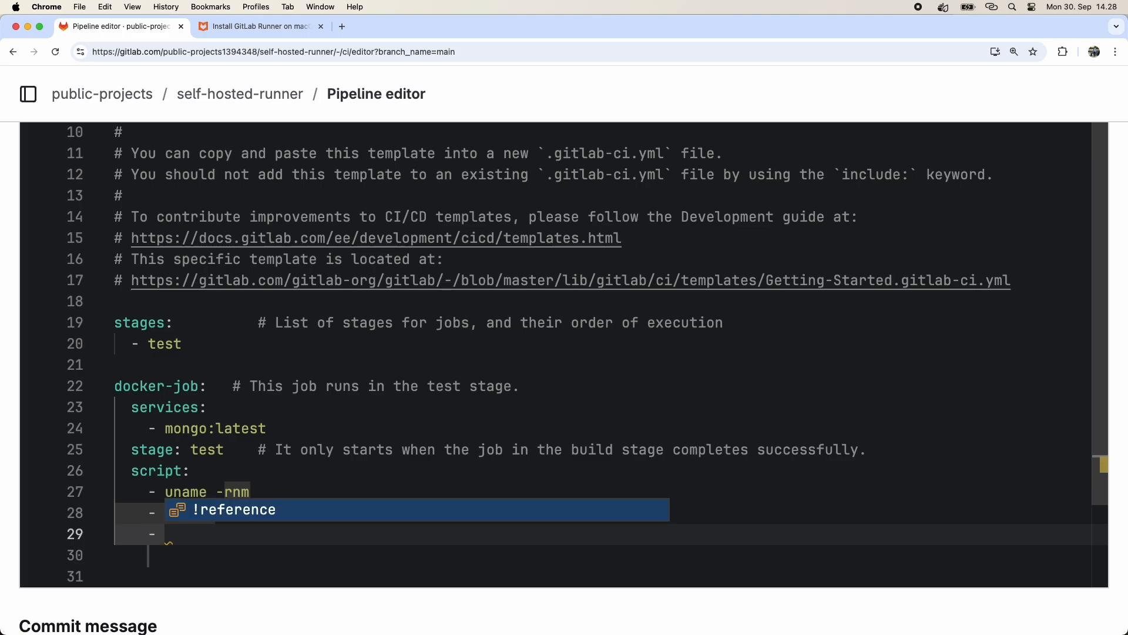
{"action": "type", "text": "npm install -g mongosh"}
{"action": "key", "text": "Return"}
{"action": "type", "text": "- "}
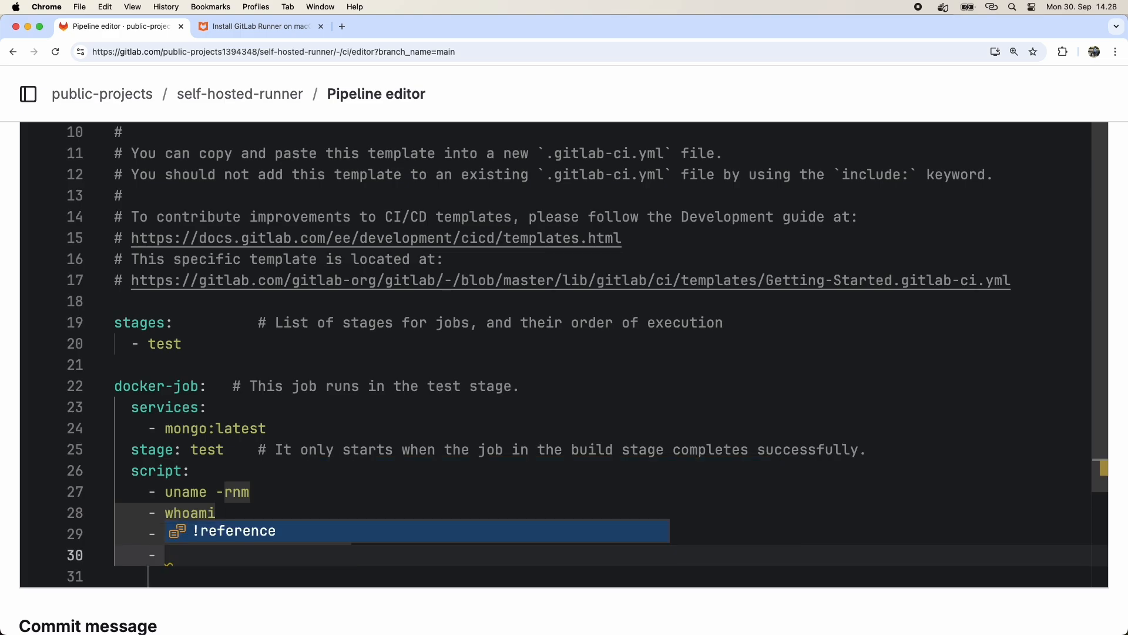
{"action": "type", "text": "mongosh mongodb://m"}
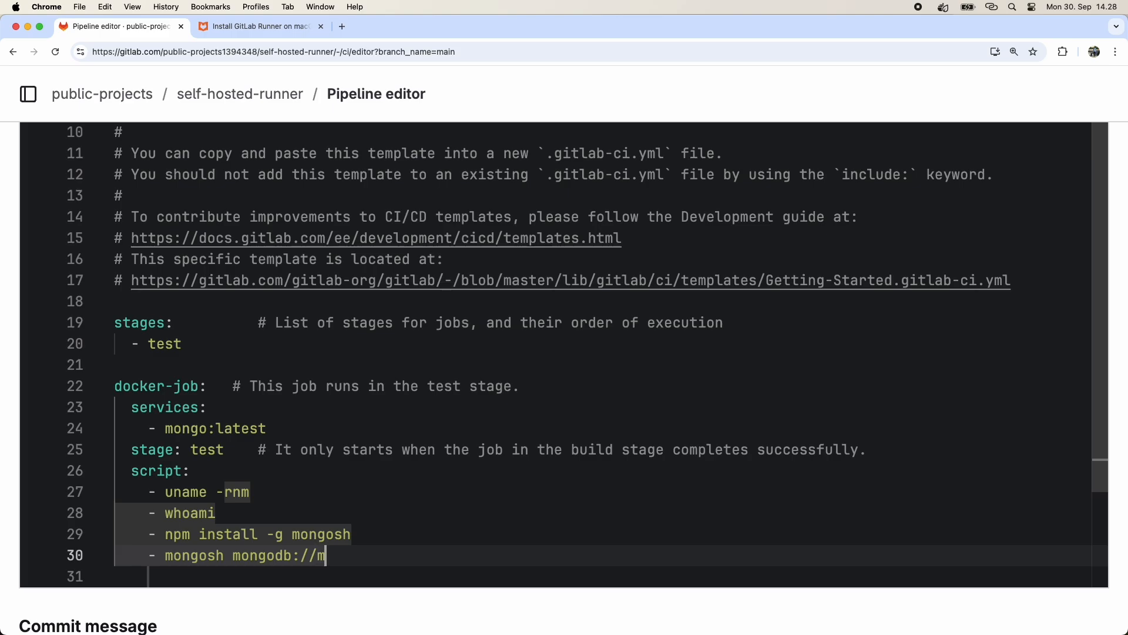
{"action": "type", "text": "ongo:27"}
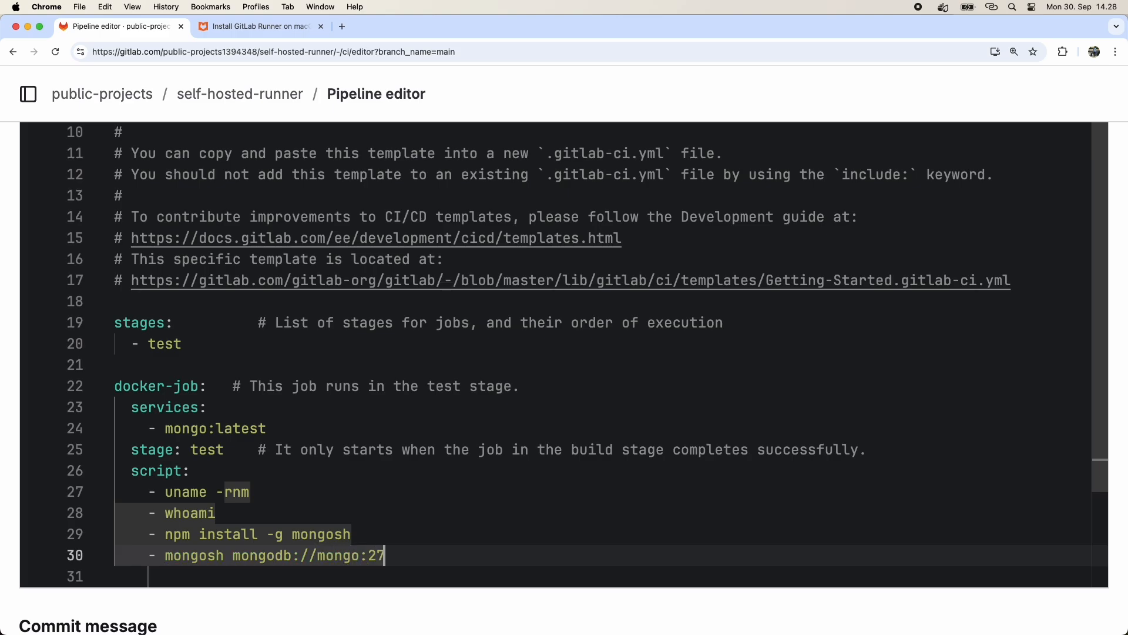
{"action": "type", "text": "017 --eval 'show"}
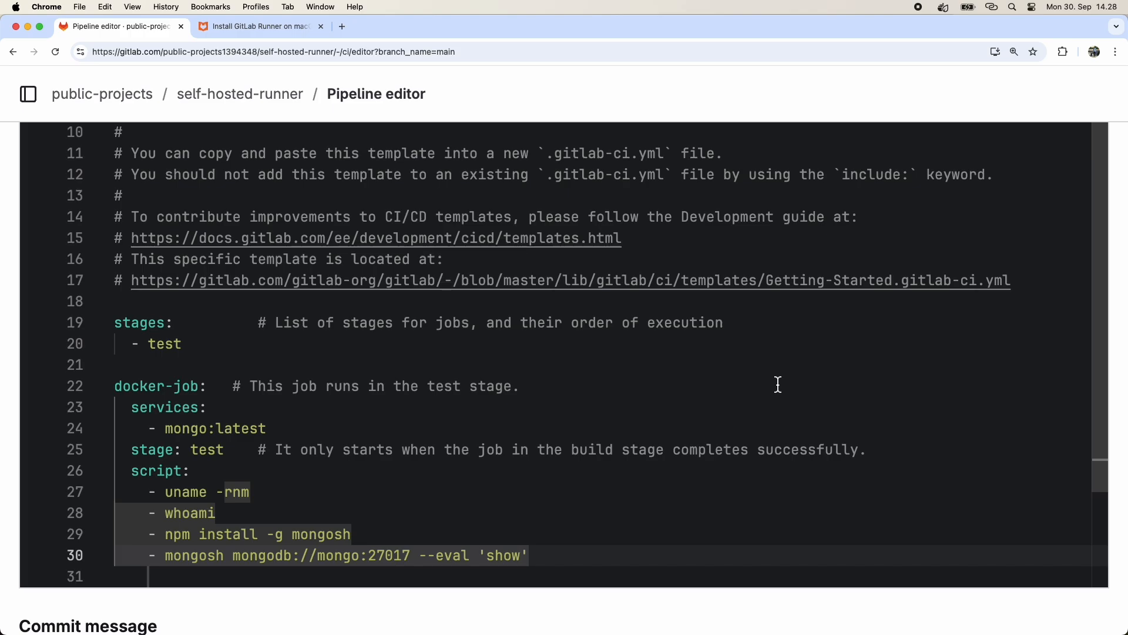
{"action": "scroll", "coordinate": [770, 383], "scroll_direction": "down", "scroll_amount": 5}
{"action": "type", "text": "databases"}
{"action": "key", "text": "Return"}
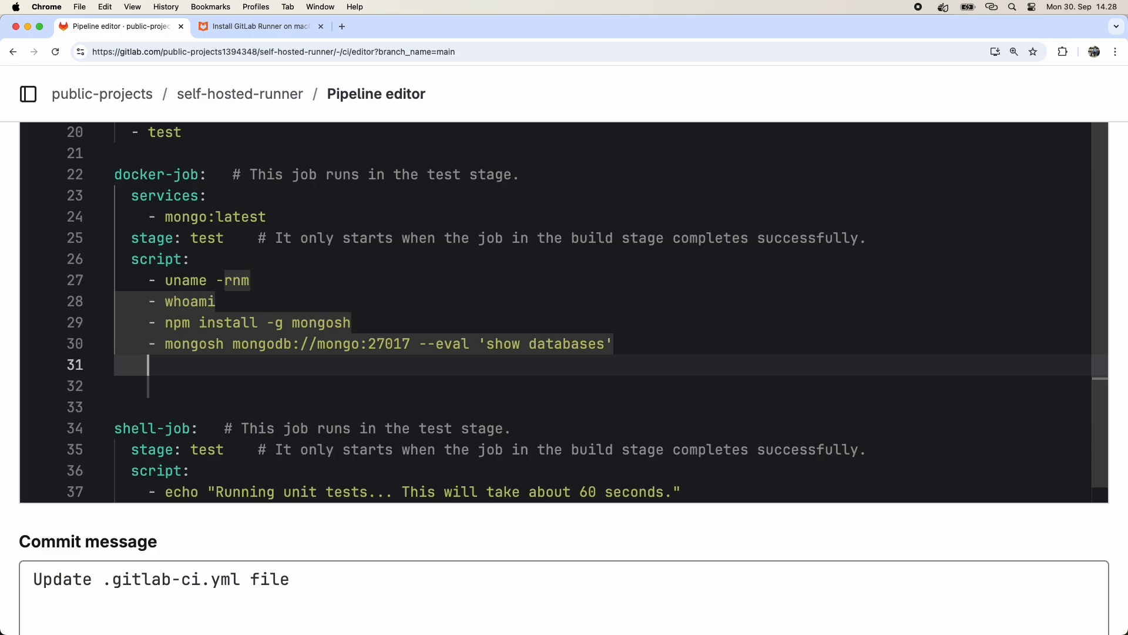
Add script lines npm ci, npx playwright install --with-deps and npx playwright test, with install comments.
{"action": "type", "text": "- npm"}
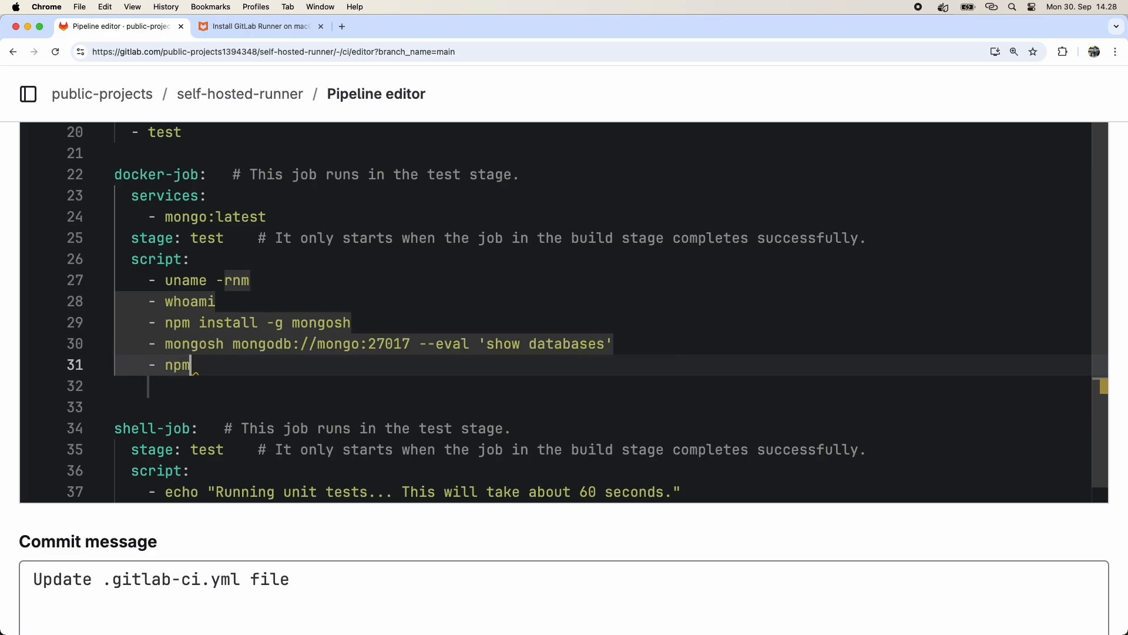
{"action": "type", "text": " ci # install Playwright"}
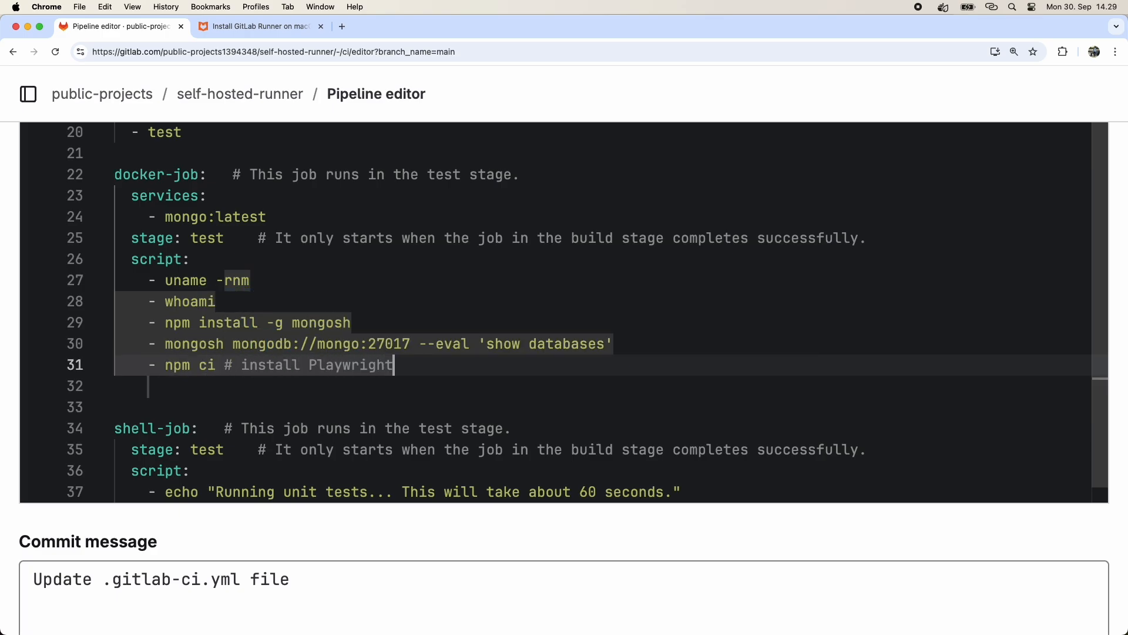
{"action": "key", "text": "Return"}
{"action": "type", "text": "- npx "}
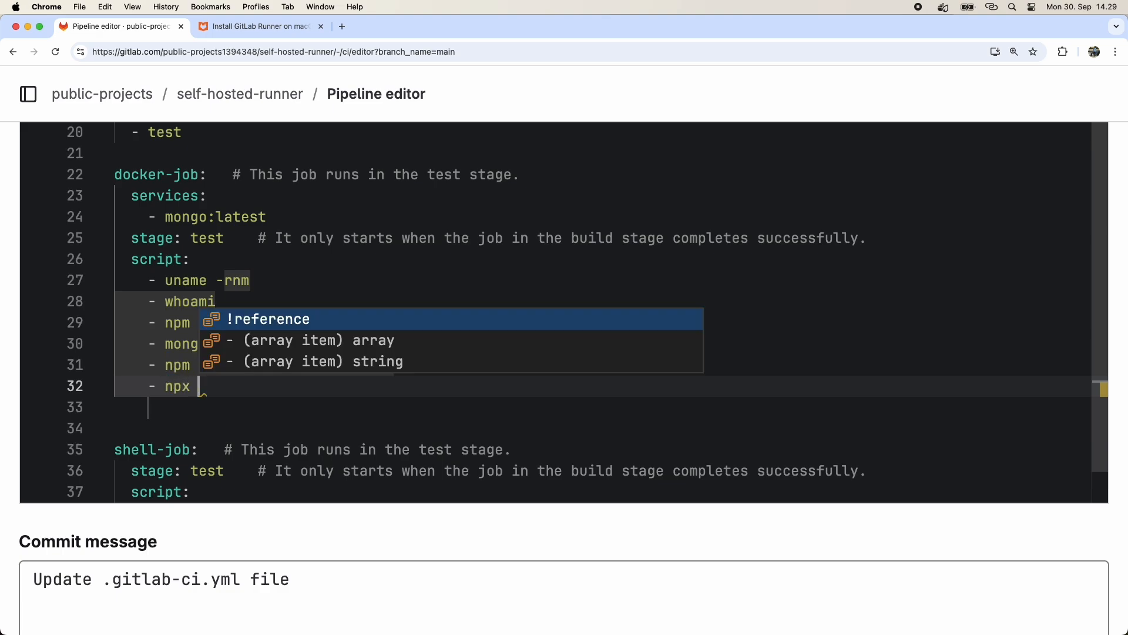
{"action": "type", "text": "playwright install --"}
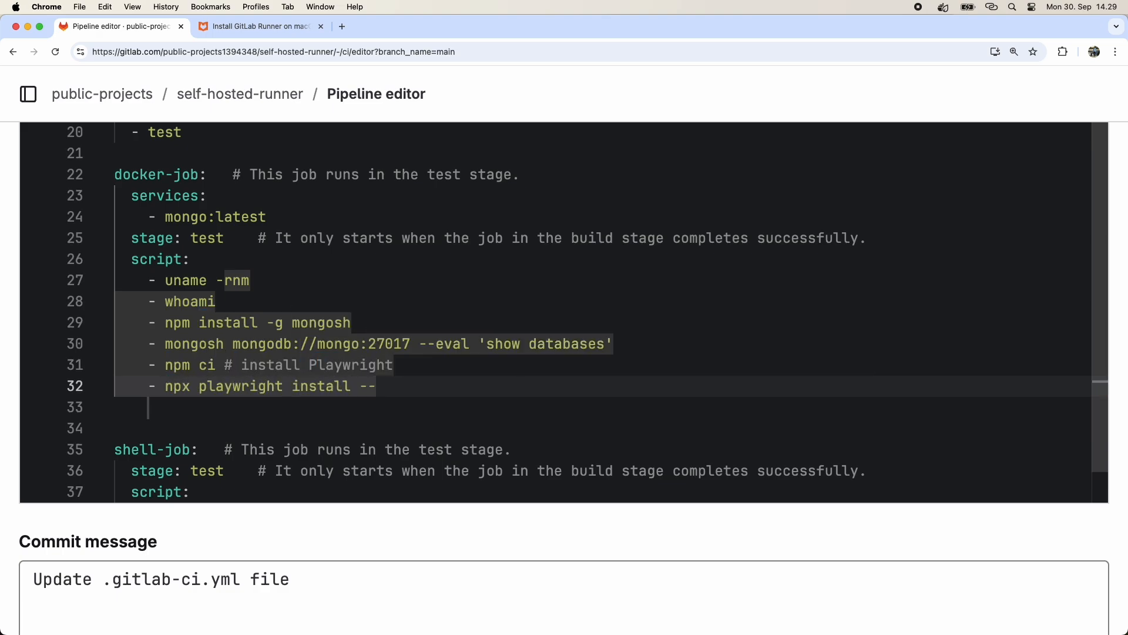
{"action": "type", "text": "with-deps #"}
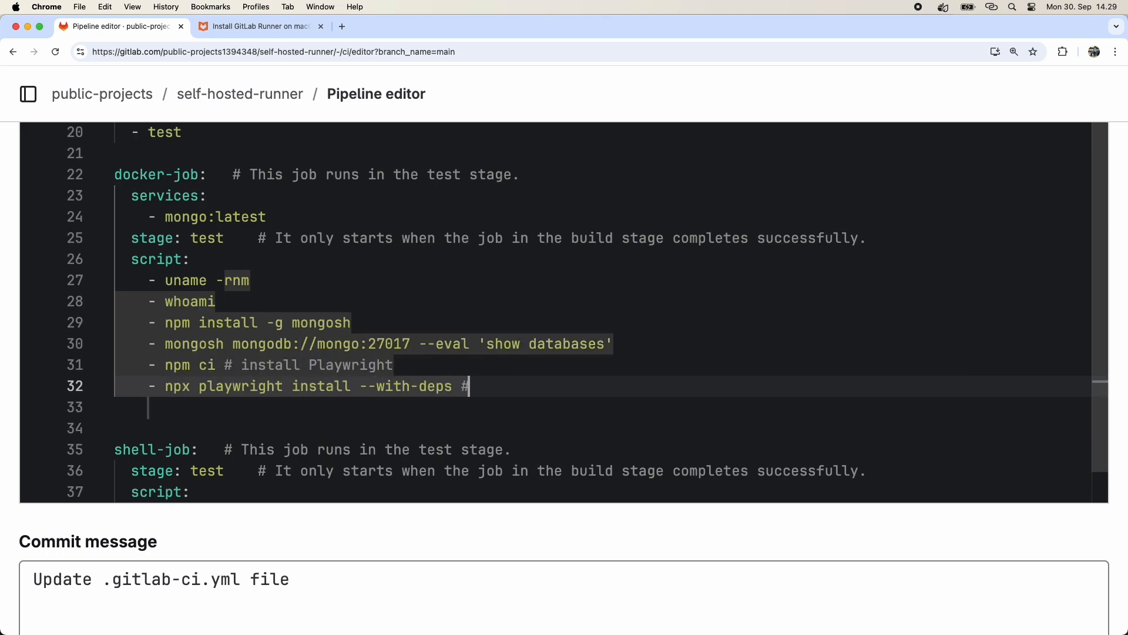
{"action": "type", "text": " install browsers for Playwright"}
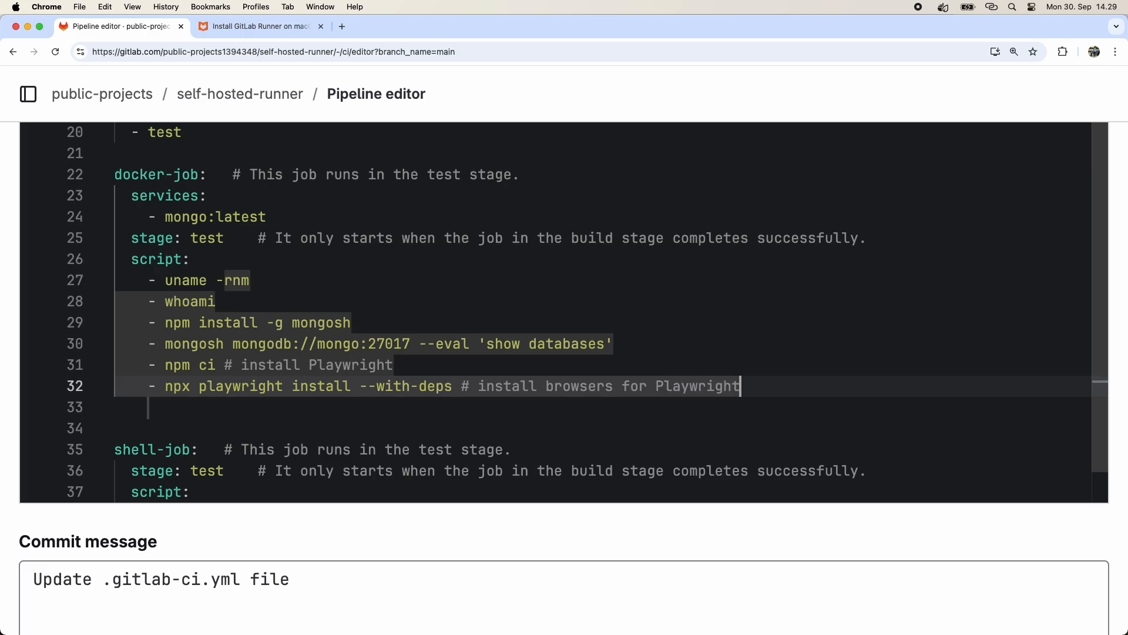
{"action": "key", "text": "Return"}
{"action": "type", "text": "- n"}
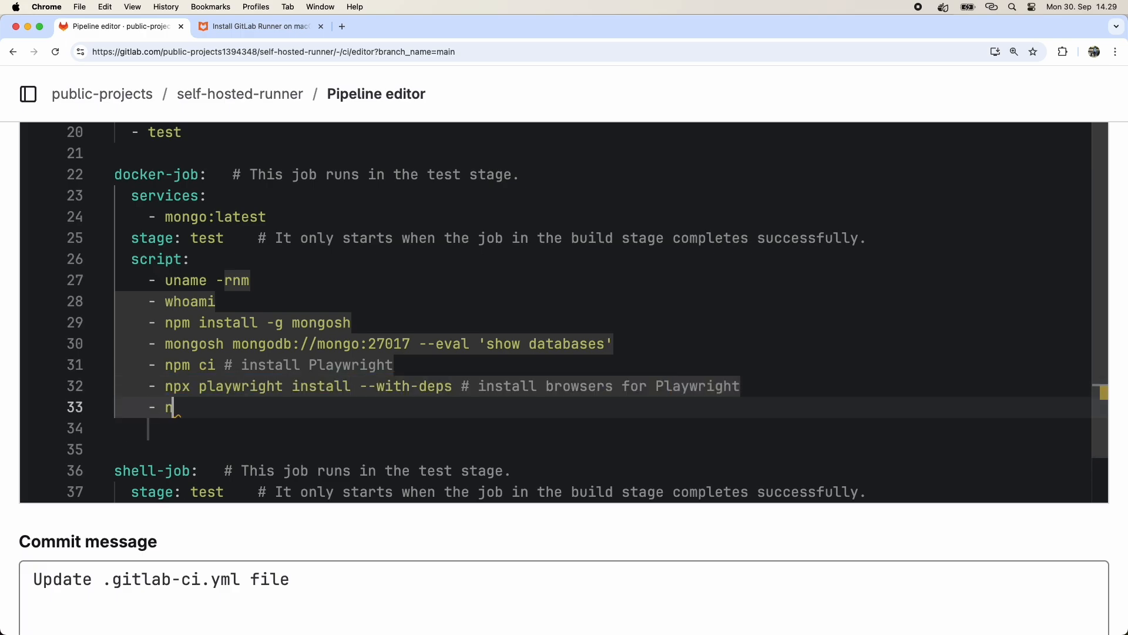
{"action": "type", "text": "px playwright test"}
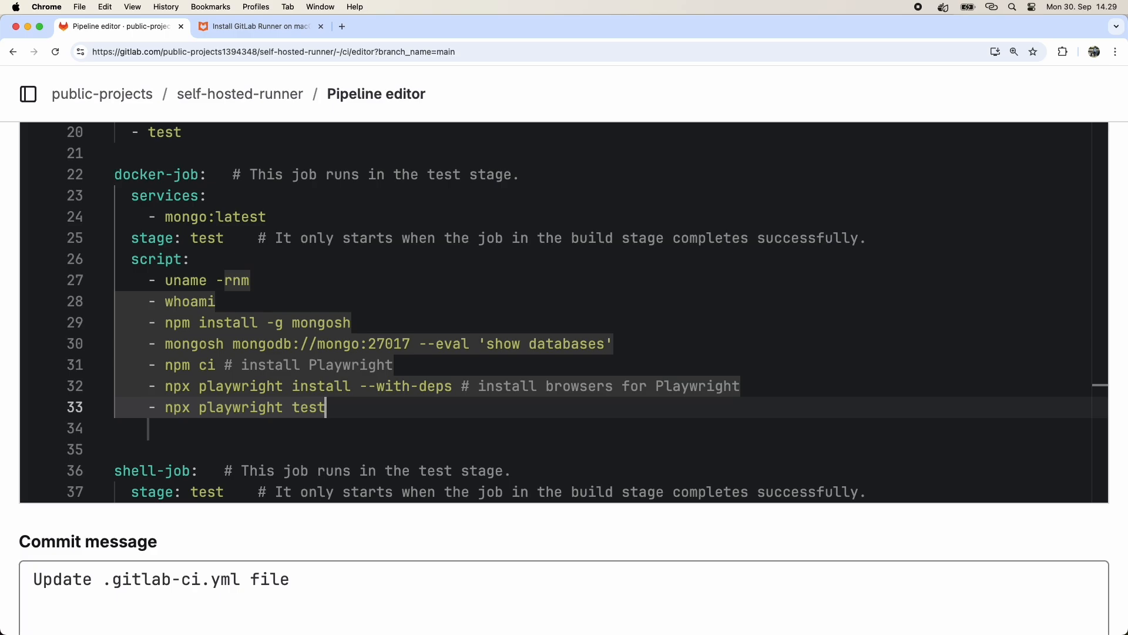
Add a tags section to docker-job with the tag dockerRunner.
{"action": "key", "text": "Return"}
{"action": "key", "text": "BackSpace"}
{"action": "key", "text": "BackSpace"}
{"action": "type", "text": "tags:"}
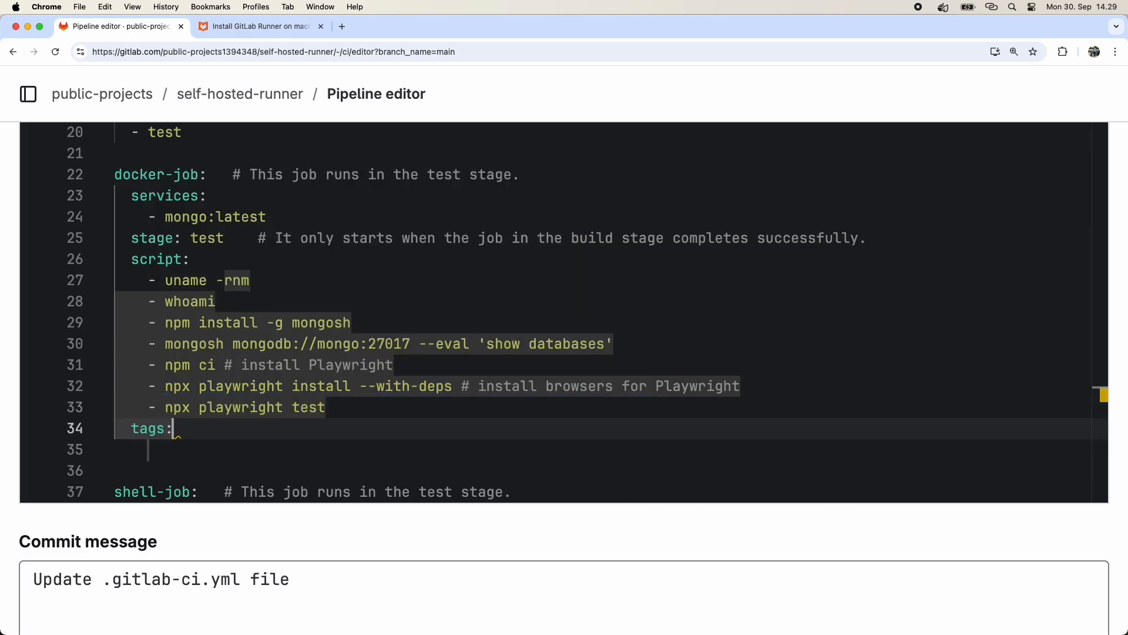
{"action": "key", "text": "Return"}
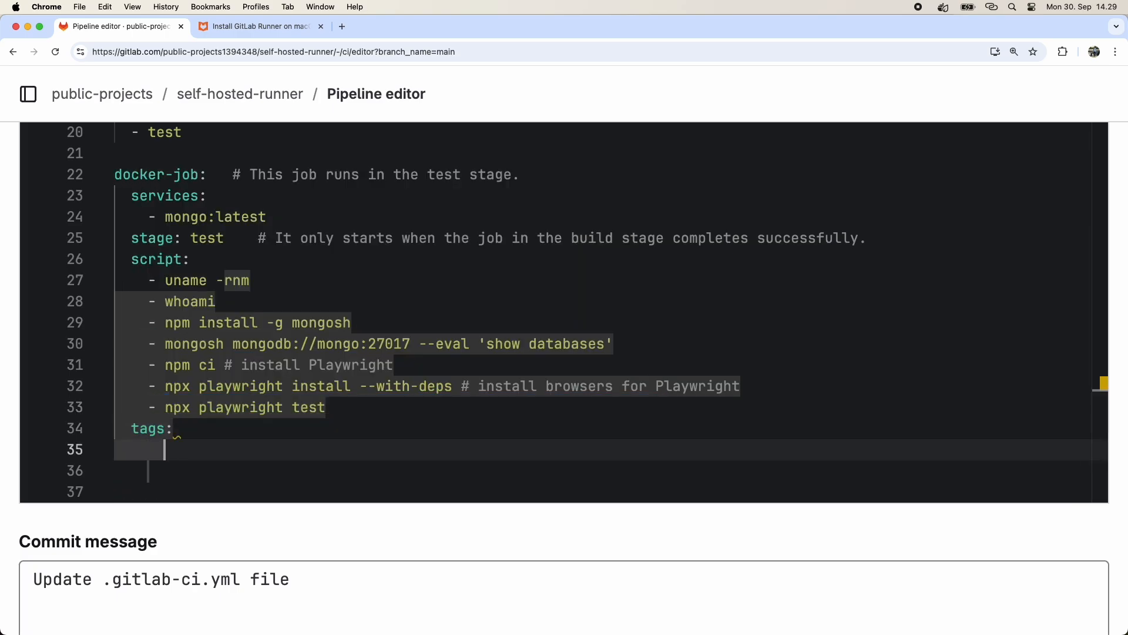
{"action": "key", "text": "BackSpace"}
{"action": "type", "text": "- dockerRunner"}
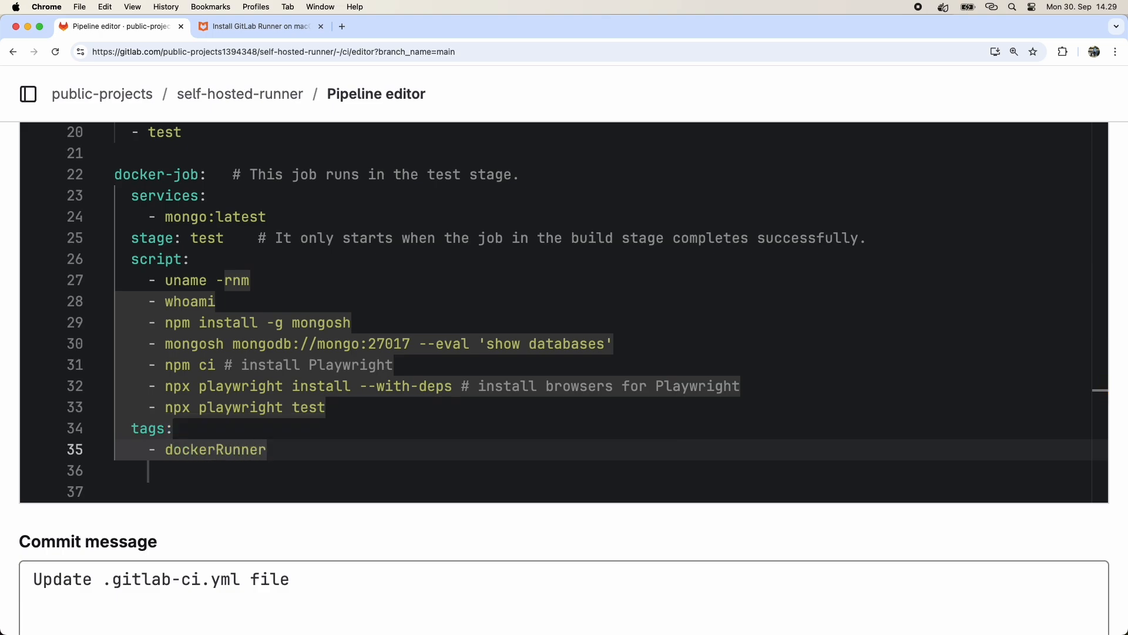
Replace shell-job's echo script line with the commands uname -rnm and whoami.
{"action": "key", "text": "Down"}
{"action": "key", "text": "Down"}
{"action": "key", "text": "BackSpace"}
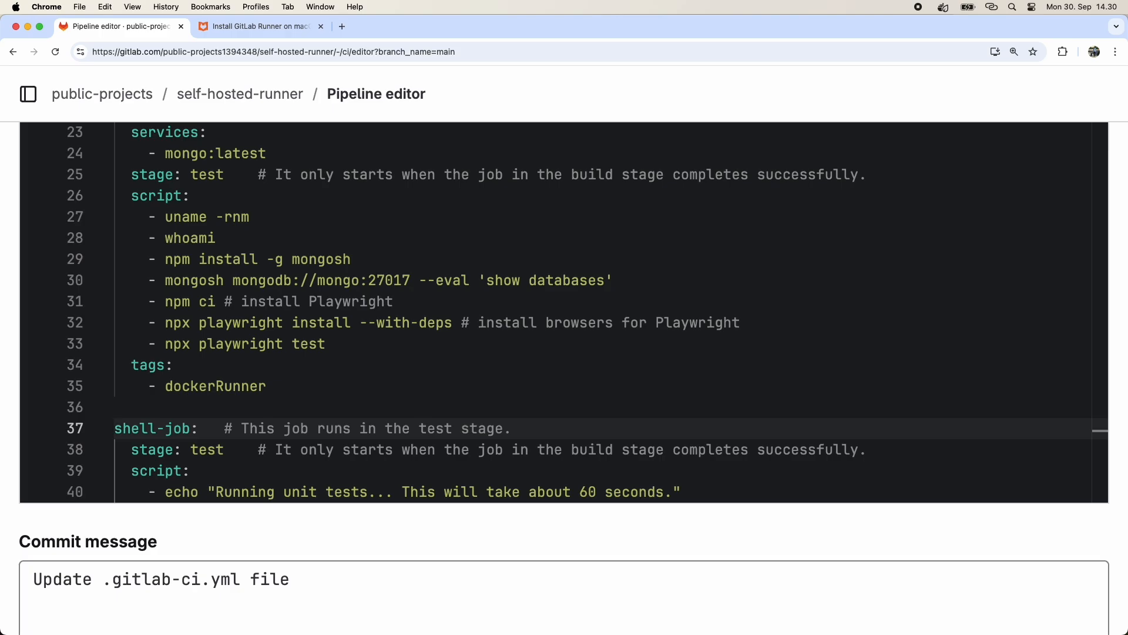
{"action": "key", "text": "Down"}
{"action": "key", "text": "Down"}
{"action": "key", "text": "Down"}
{"action": "key", "text": "shift+Down"}
{"action": "key", "text": "BackSpace"}
{"action": "key", "text": "BackSpace"}
{"action": "type", "text": "-"}
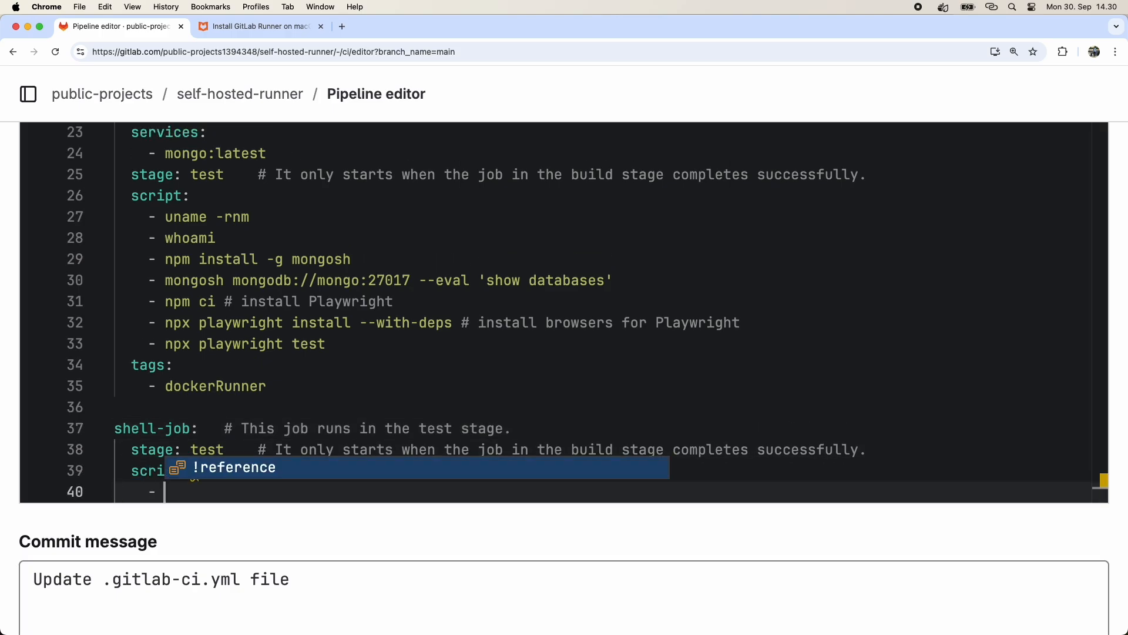
{"action": "scroll", "coordinate": [564, 312], "scroll_direction": "down", "scroll_amount": 2}
{"action": "key", "text": "Escape"}
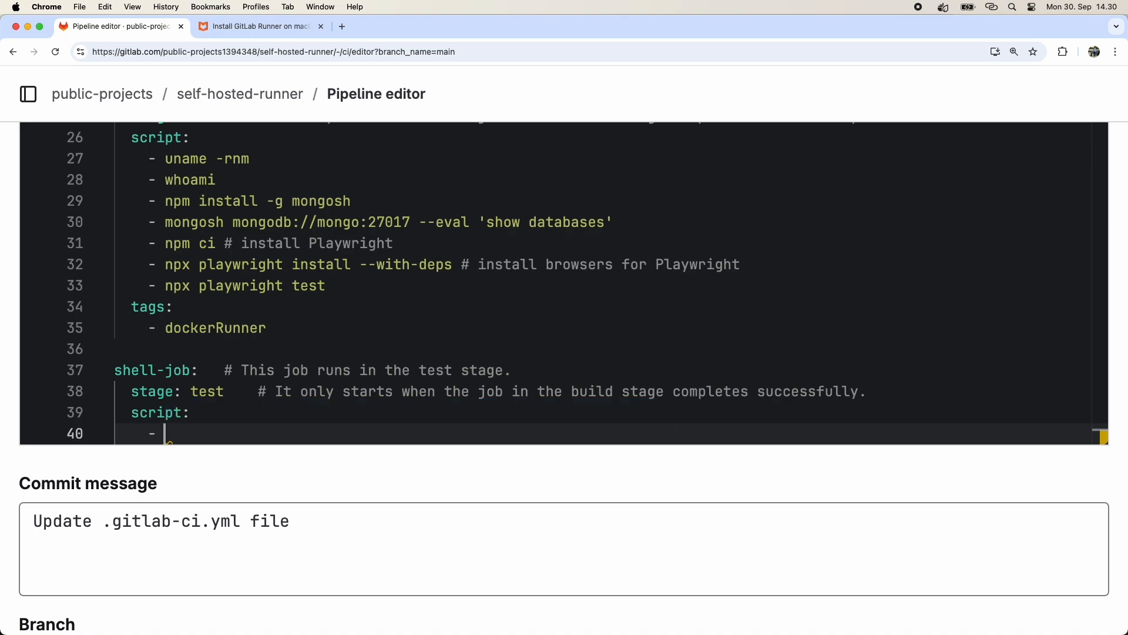
{"action": "type", "text": "uname -rnm"}
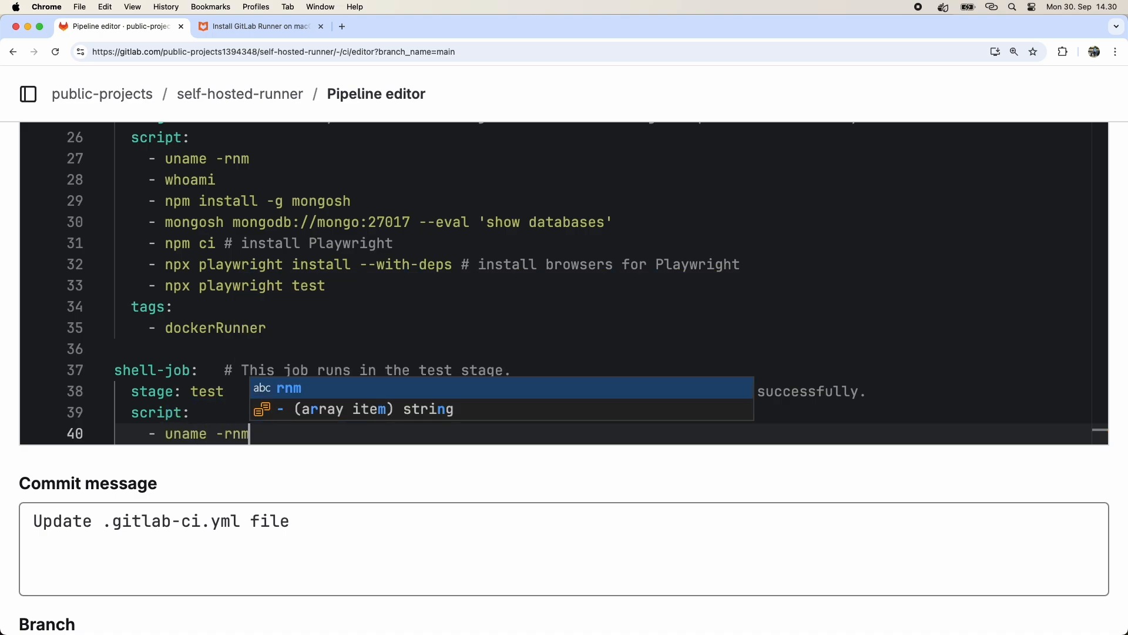
{"action": "key", "text": "Escape"}
{"action": "key", "text": "Return"}
{"action": "type", "text": "- whoami"}
{"action": "key", "text": "Return"}
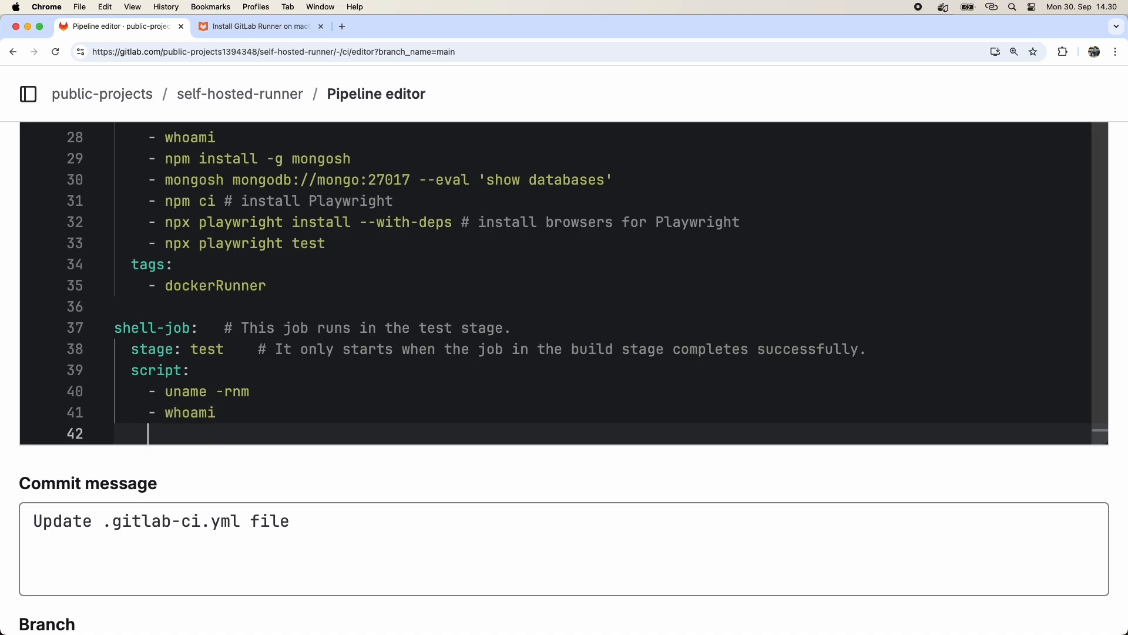
Add shell-job script lines echo $PATH and /opt/homebrew/bin/mongosh mongodb://localhost:27017 --eval 'show databases'.
{"action": "type", "text": "- echo"}
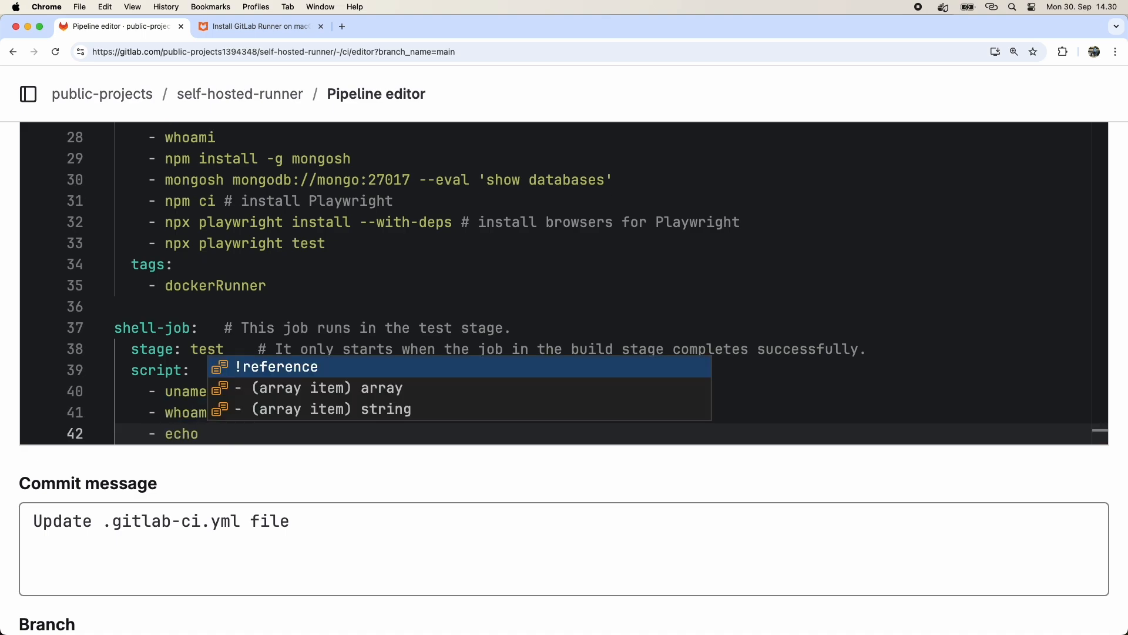
{"action": "type", "text": " $"}
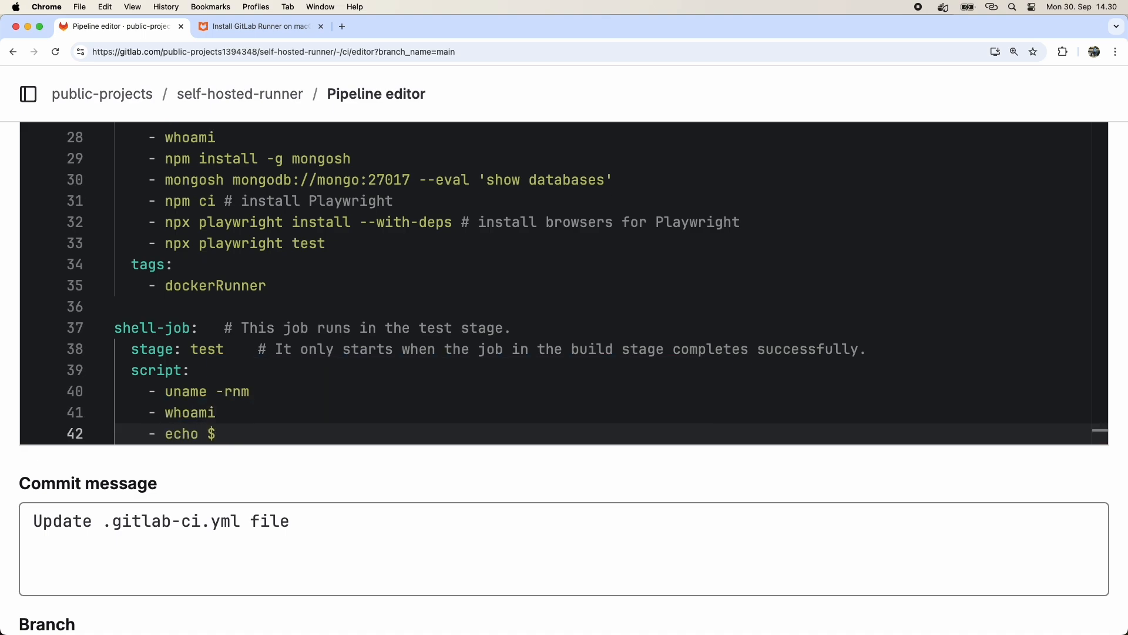
{"action": "type", "text": "PATH"}
{"action": "key", "text": "Return"}
{"action": "type", "text": "-"}
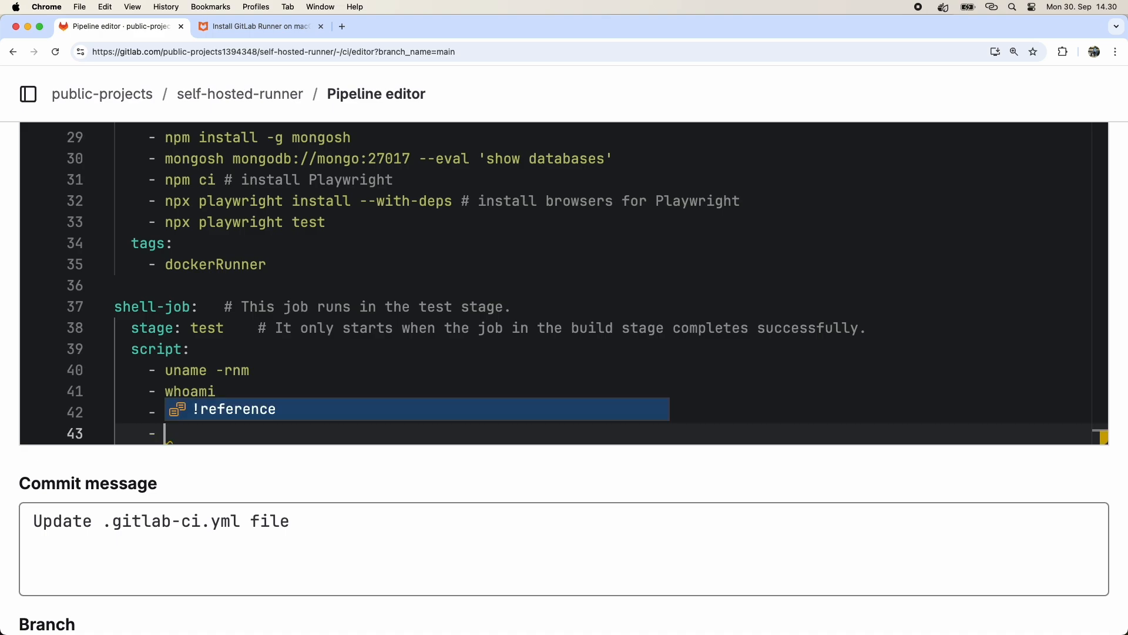
{"action": "key", "text": "Escape"}
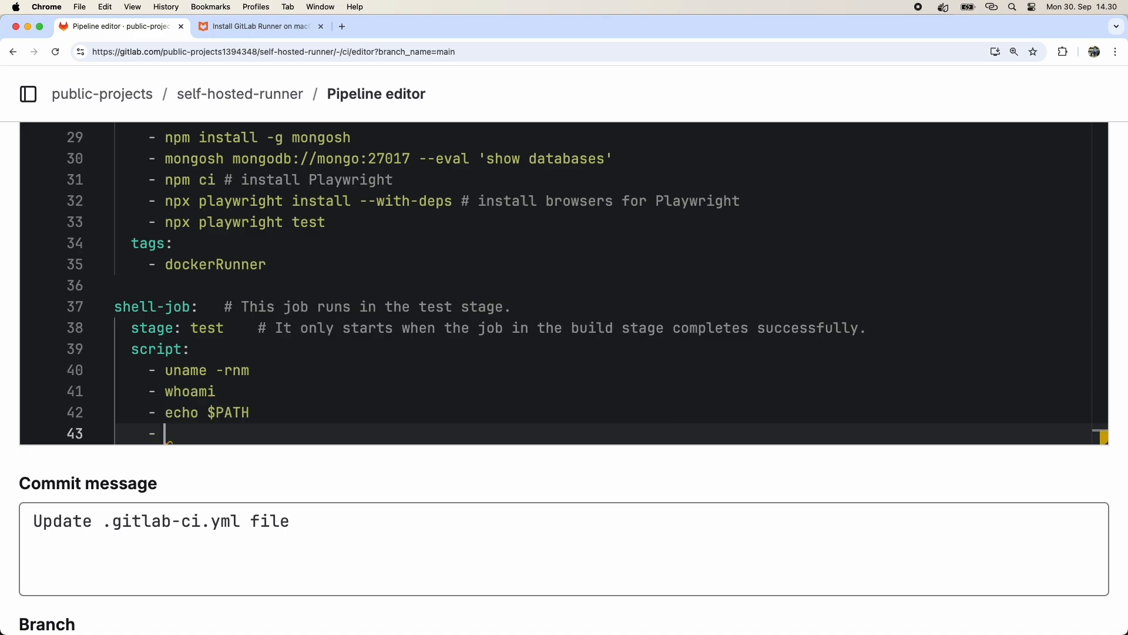
{"action": "type", "text": "/opt/homebrew/bin/mongosh mongodb://localhost:27017 --eval 'show databases"}
{"action": "key", "text": "Return"}
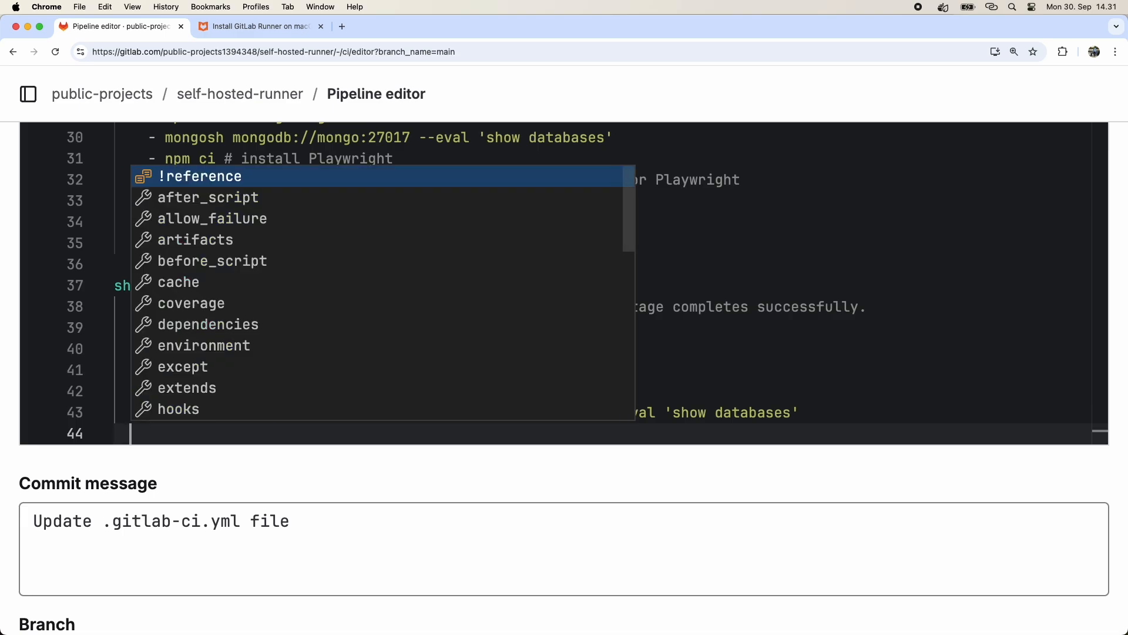
Add a tags section to shell-job with the tag shellExecutor.
{"action": "key", "text": "Escape"}
{"action": "type", "text": "tags:"}
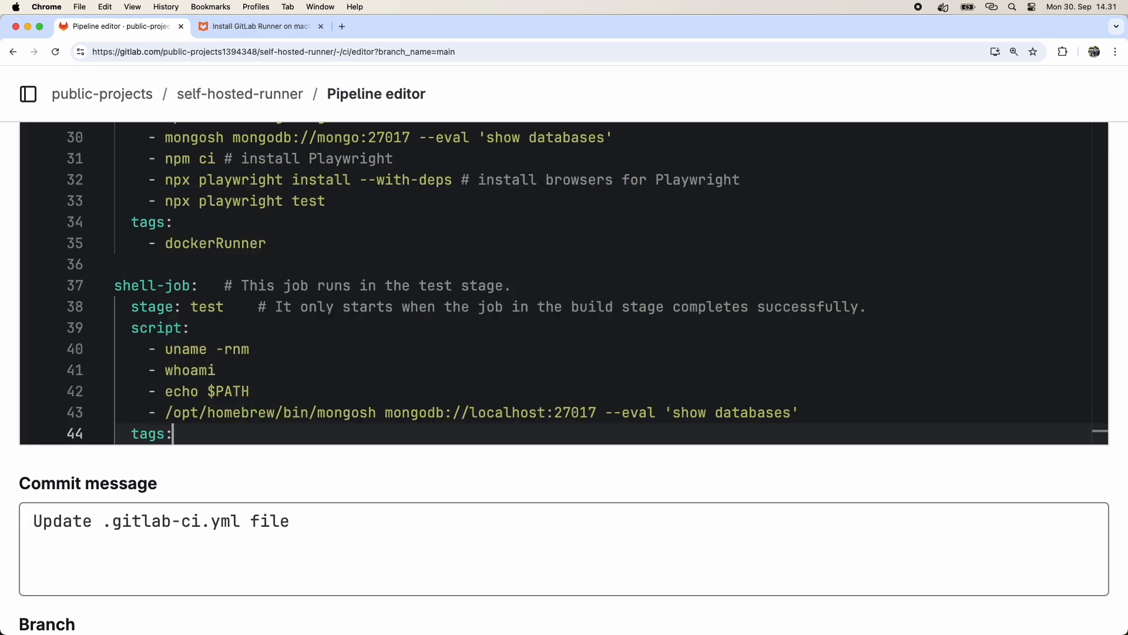
{"action": "key", "text": "Return"}
{"action": "key", "text": "BackSpace"}
{"action": "type", "text": "- shellRunner"}
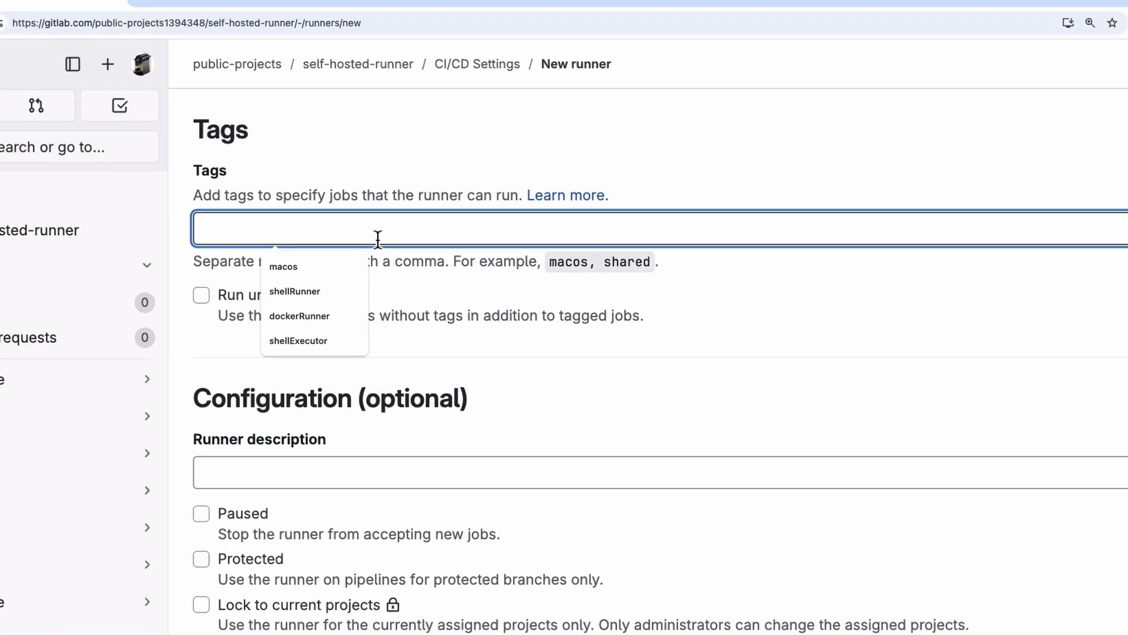
{"action": "type", "text": "dockerExecutor"}
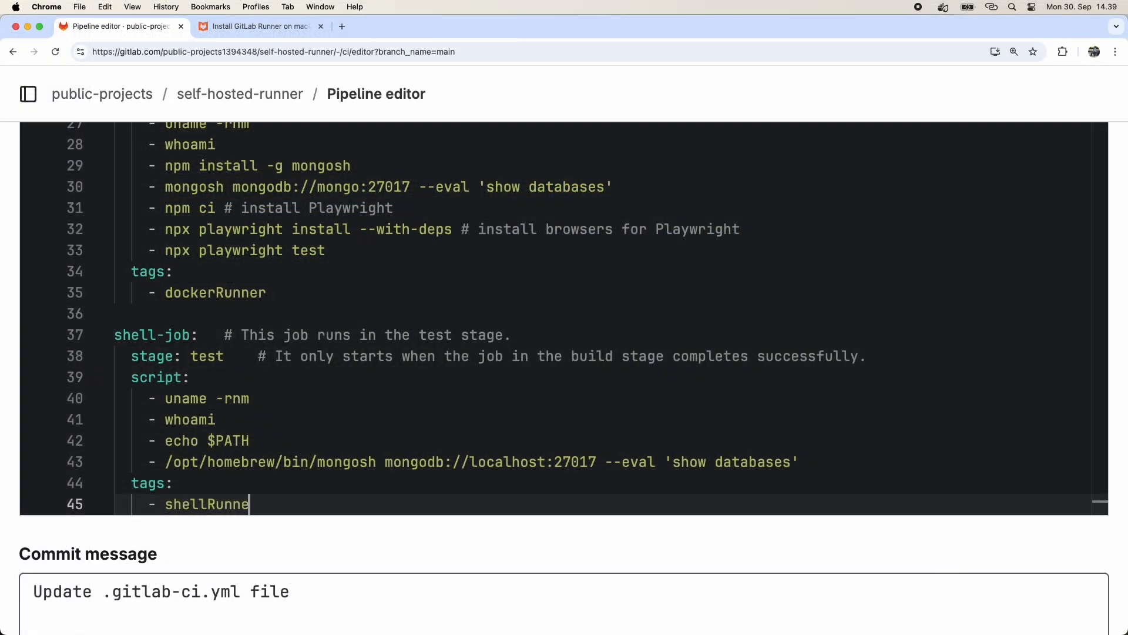
{"action": "key", "text": "BackSpace"}
{"action": "key", "text": "BackSpace"}
{"action": "key", "text": "BackSpace"}
{"action": "key", "text": "BackSpace"}
{"action": "key", "text": "BackSpace"}
{"action": "type", "text": "Executor"}
{"action": "key", "text": "Up"}
{"action": "key", "text": "Up"}
{"action": "key", "text": "Up"}
{"action": "key", "text": "Up"}
{"action": "key", "text": "Up"}
{"action": "key", "text": "Up"}
{"action": "key", "text": "Up"}
{"action": "key", "text": "Up"}
{"action": "key", "text": "Up"}
{"action": "key", "text": "Up"}
{"action": "key", "text": "BackSpace"}
{"action": "key", "text": "BackSpace"}
{"action": "key", "text": "BackSpace"}
{"action": "key", "text": "BackSpace"}
{"action": "key", "text": "BackSpace"}
{"action": "key", "text": "BackSpace"}
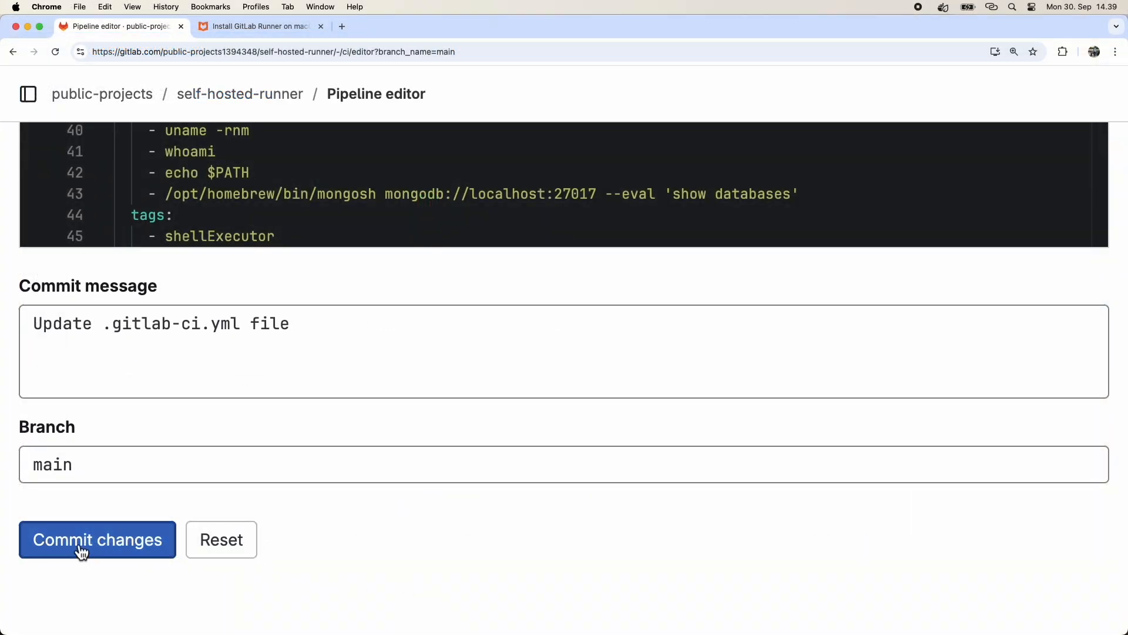
Commit the pipeline configuration changes to the main branch.
{"action": "left_click", "coordinate": [71, 539]}
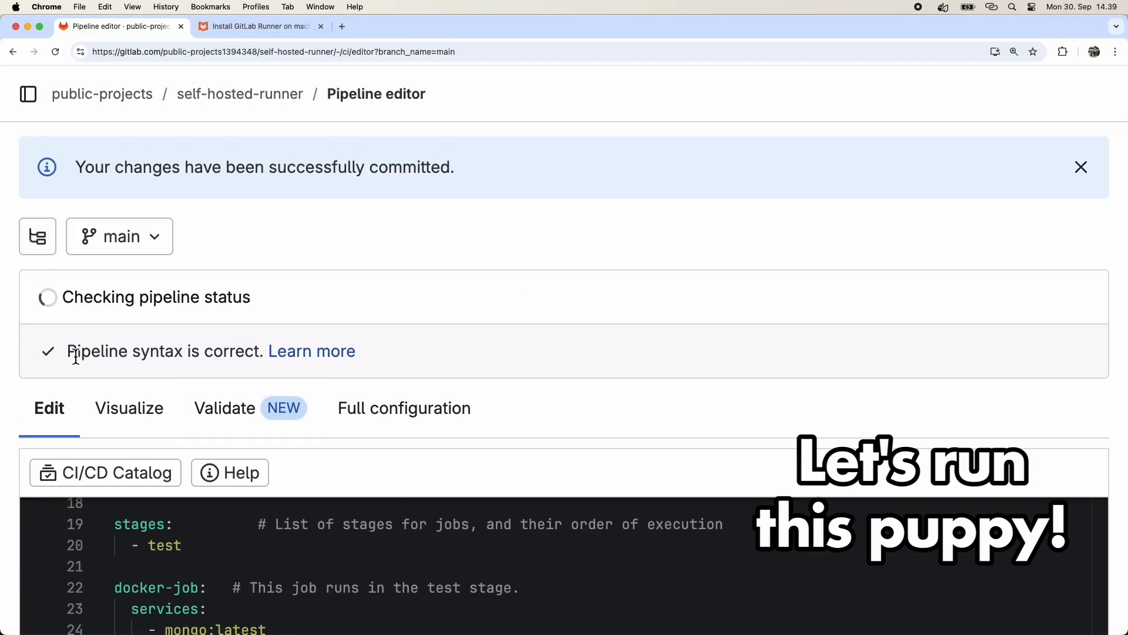
{"action": "left_click_drag", "start_coordinate": [68, 353], "coordinate": [268, 353]}
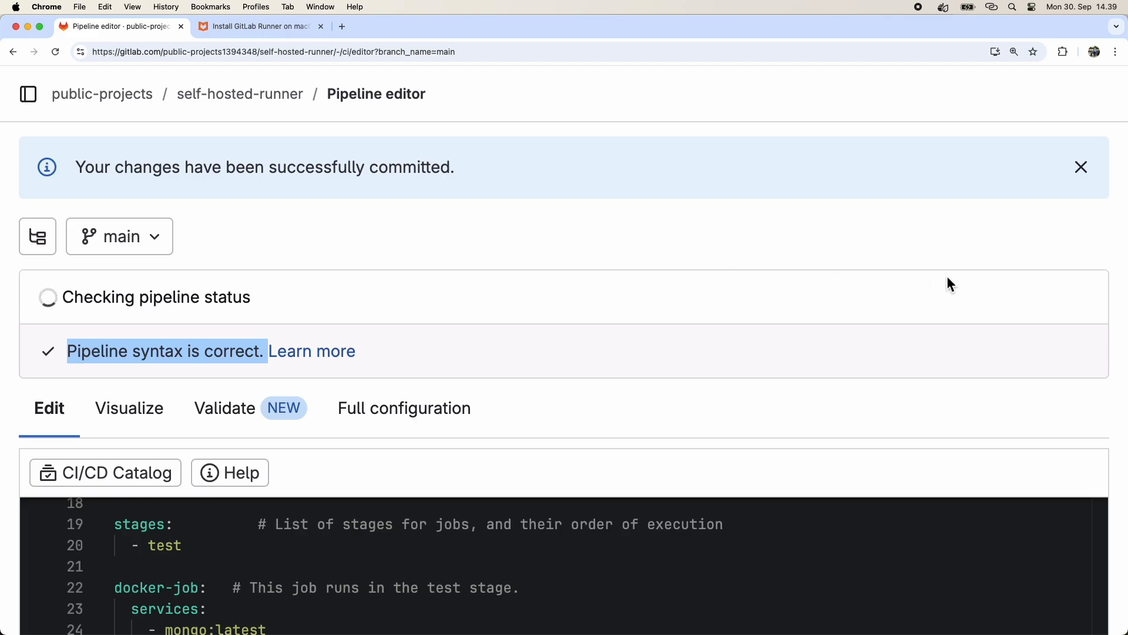
{"action": "left_click", "coordinate": [961, 248]}
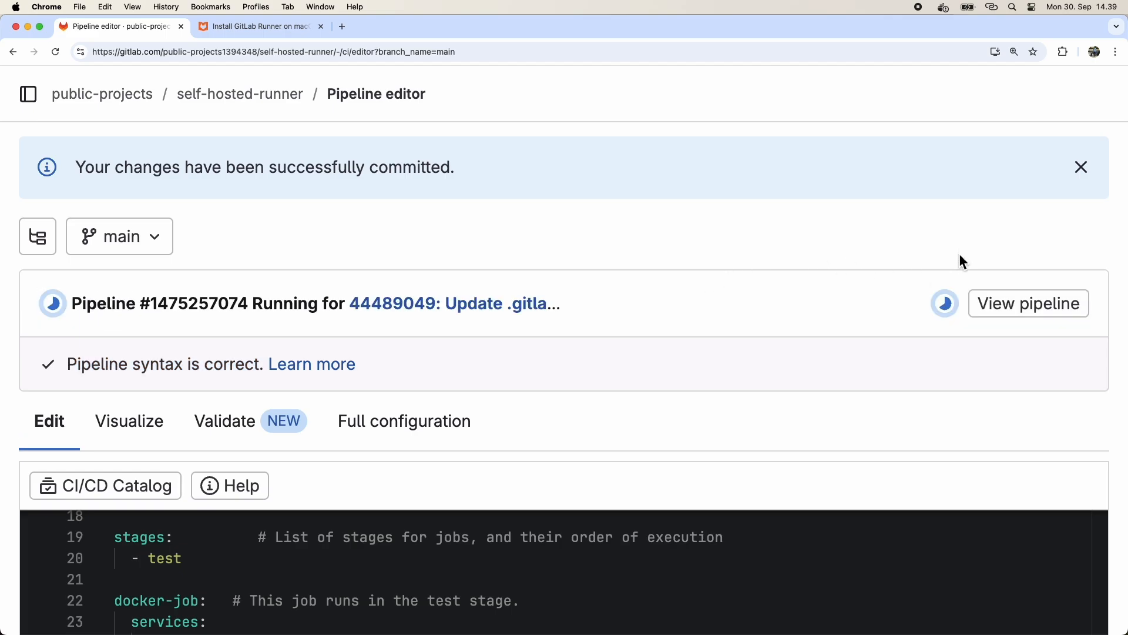
Open the new pipeline and examine the shell-job log output.
{"action": "left_click", "coordinate": [1014, 306]}
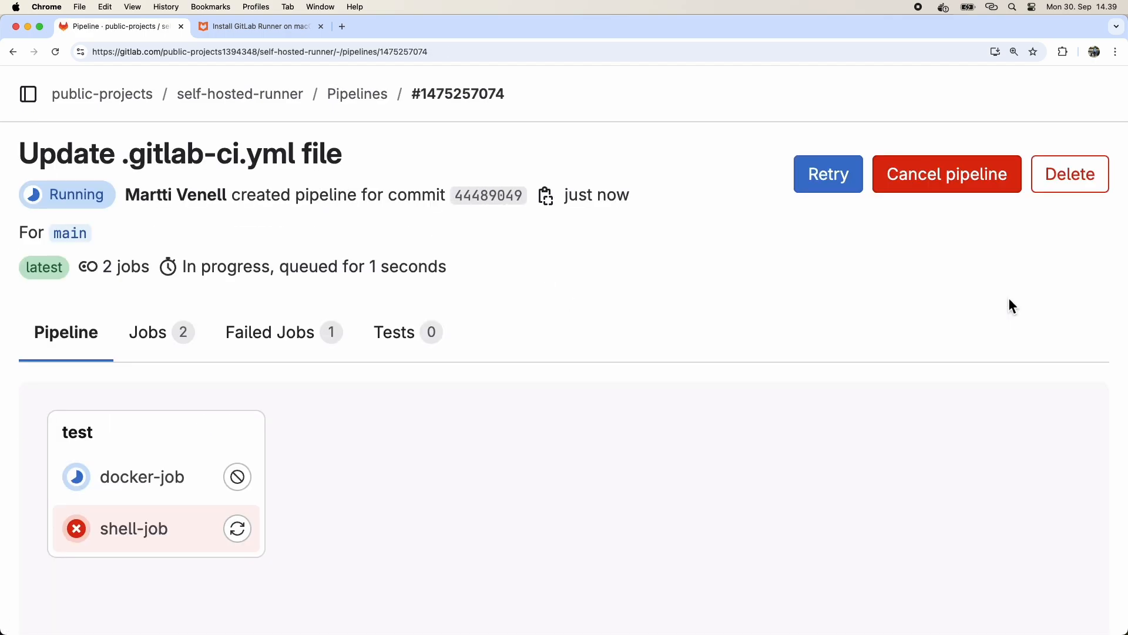
{"action": "scroll", "coordinate": [676, 416], "scroll_direction": "down", "scroll_amount": 3}
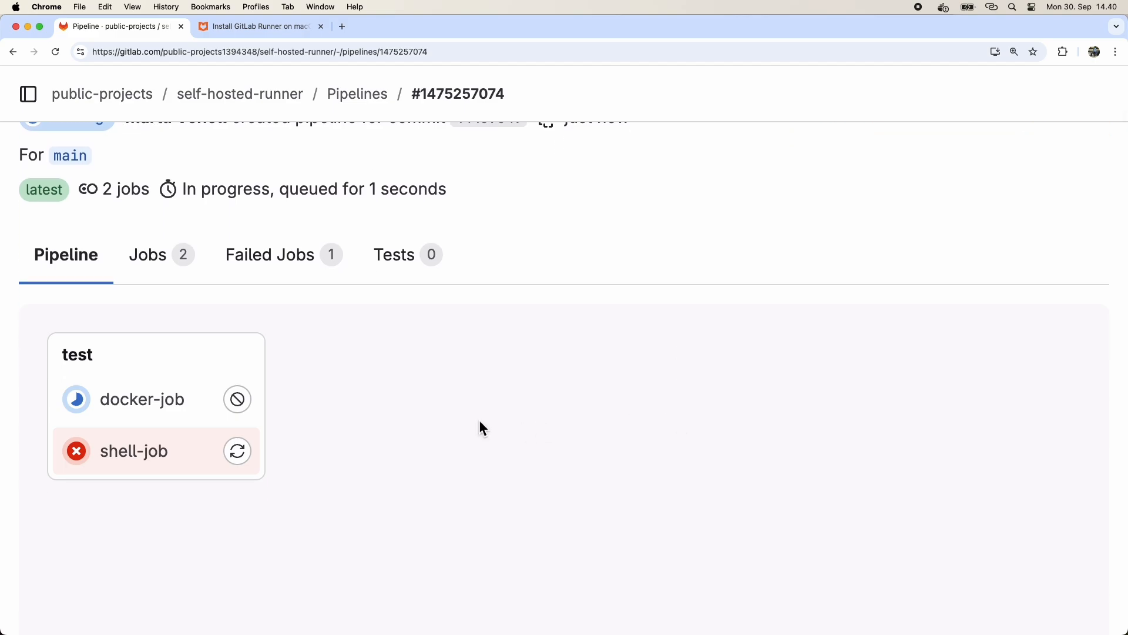
{"action": "scroll", "coordinate": [478, 422], "scroll_direction": "down", "scroll_amount": 1}
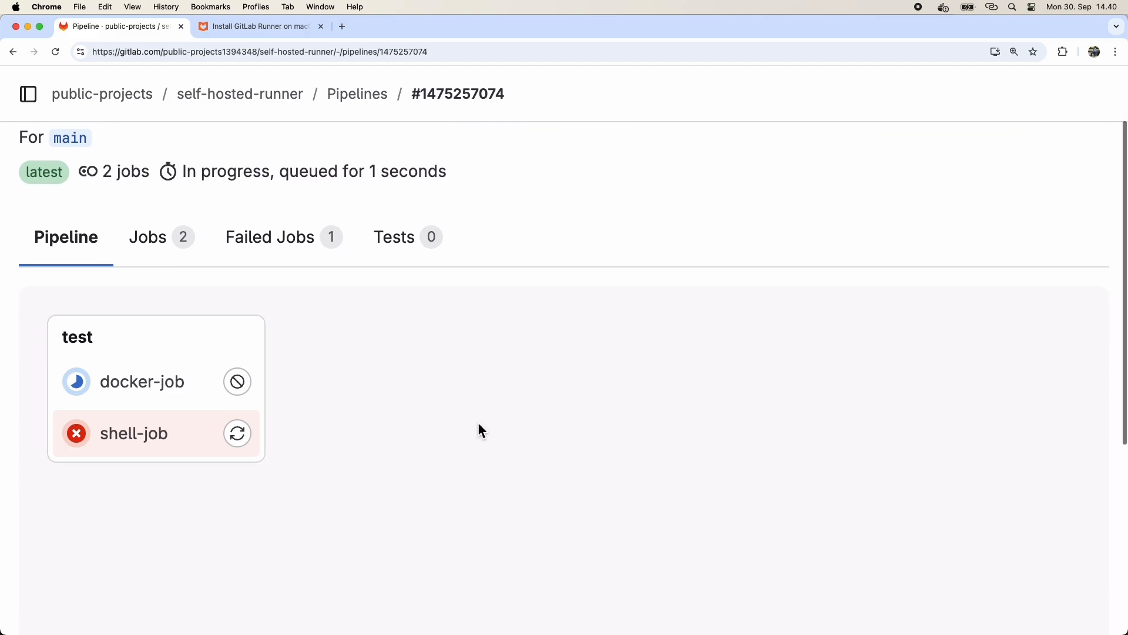
{"action": "left_click", "coordinate": [132, 449]}
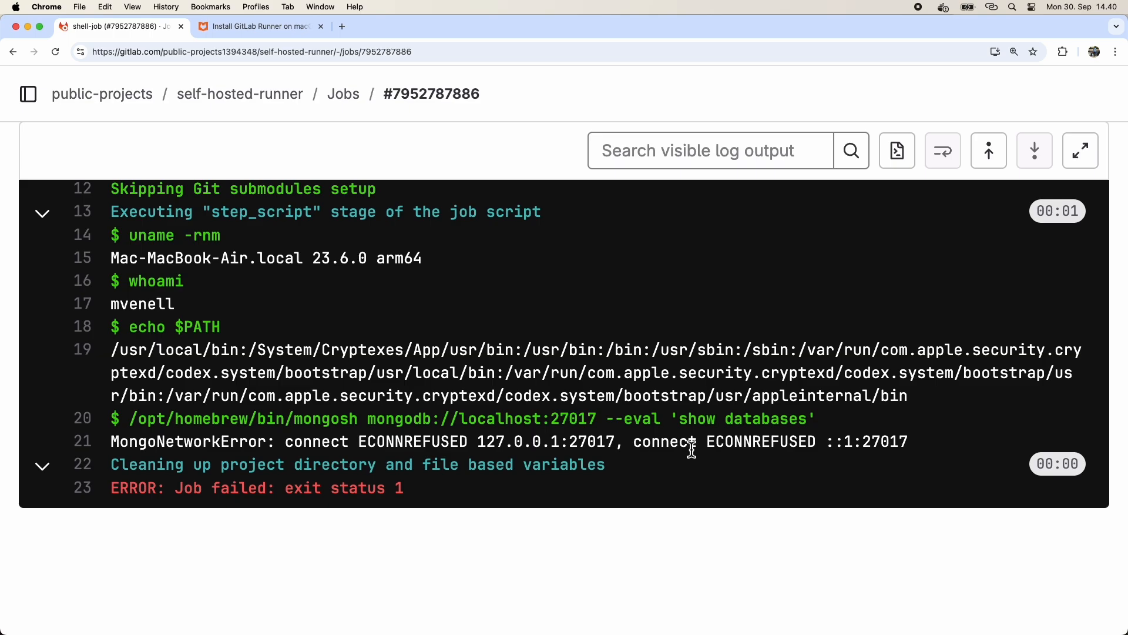
{"action": "triple_click", "coordinate": [160, 445]}
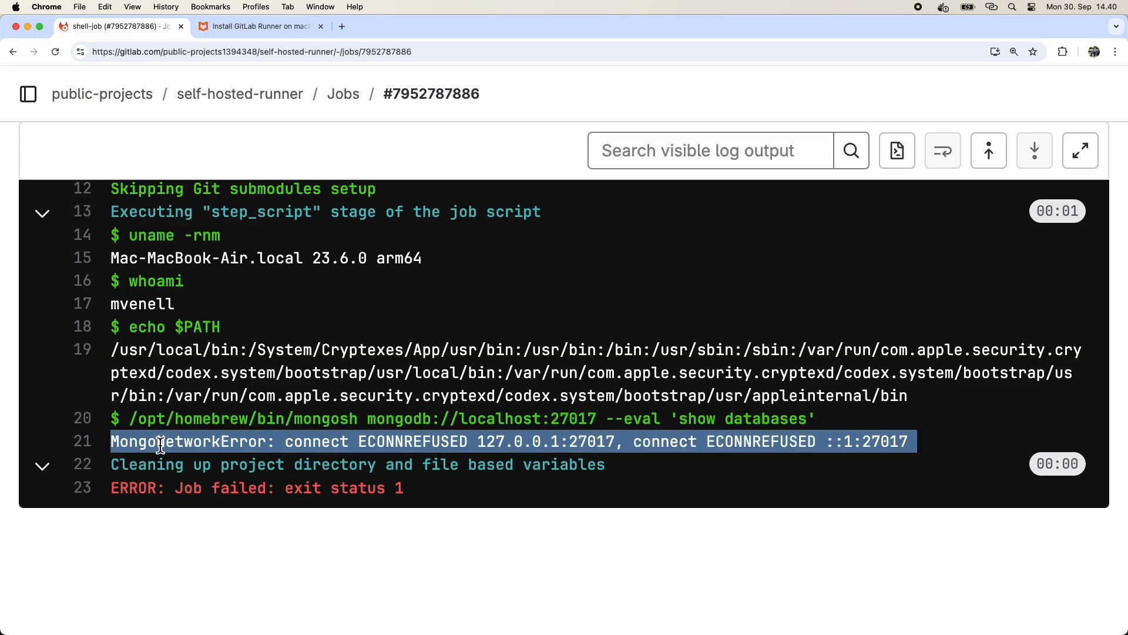
{"action": "scroll", "coordinate": [353, 359], "scroll_direction": "up", "scroll_amount": 5}
{"action": "scroll", "coordinate": [359, 365], "scroll_direction": "up", "scroll_amount": 2}
{"action": "scroll", "coordinate": [353, 360], "scroll_direction": "down", "scroll_amount": 4}
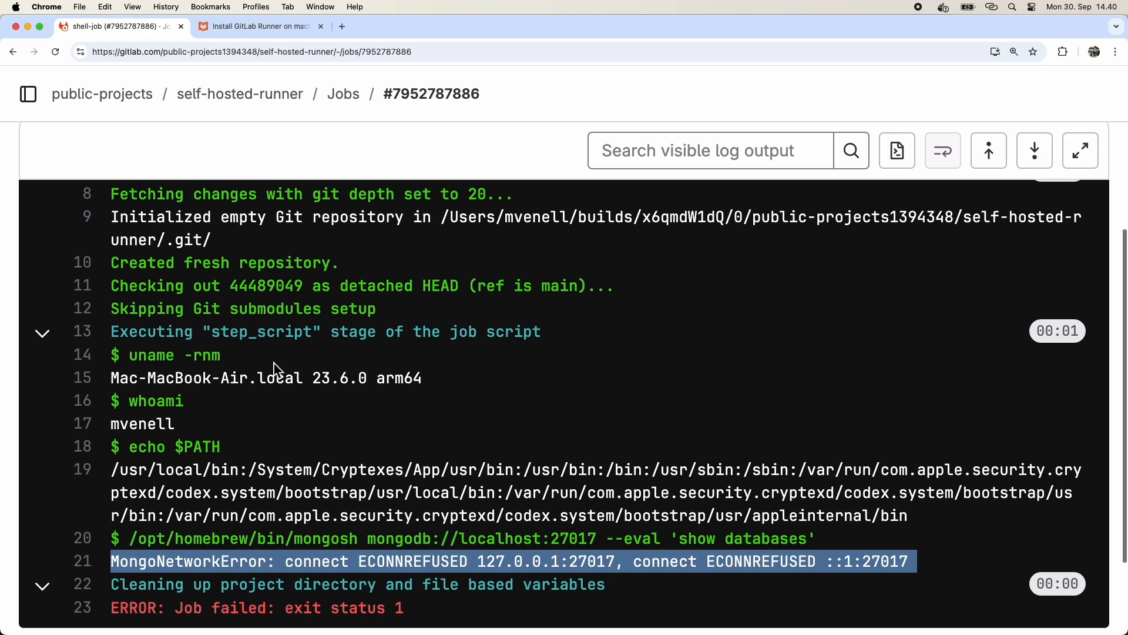
{"action": "left_click_drag", "start_coordinate": [113, 378], "coordinate": [425, 379]}
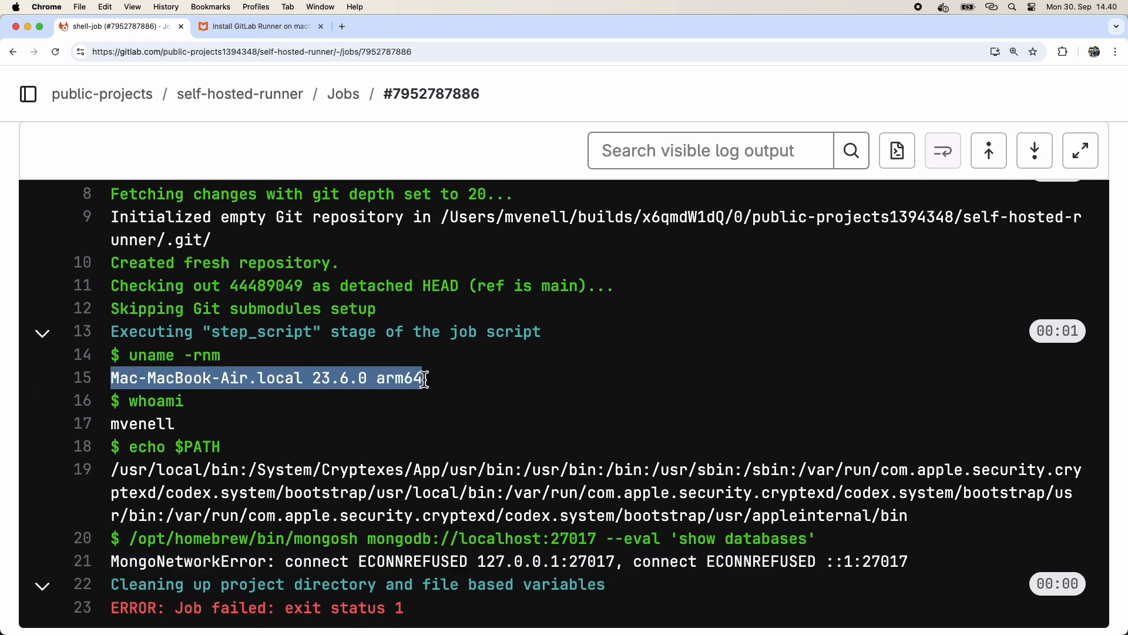
{"action": "left_click", "coordinate": [401, 408]}
{"action": "scroll", "coordinate": [299, 406], "scroll_direction": "down", "scroll_amount": 2}
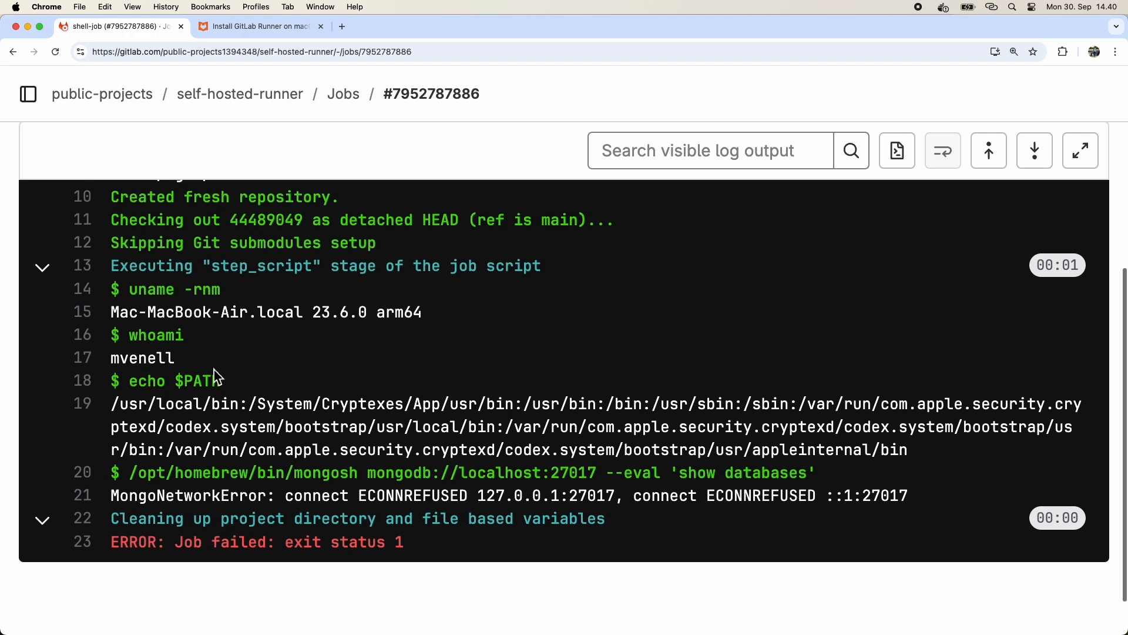
{"action": "double_click", "coordinate": [148, 359]}
{"action": "scroll", "coordinate": [242, 365], "scroll_direction": "down", "scroll_amount": 2}
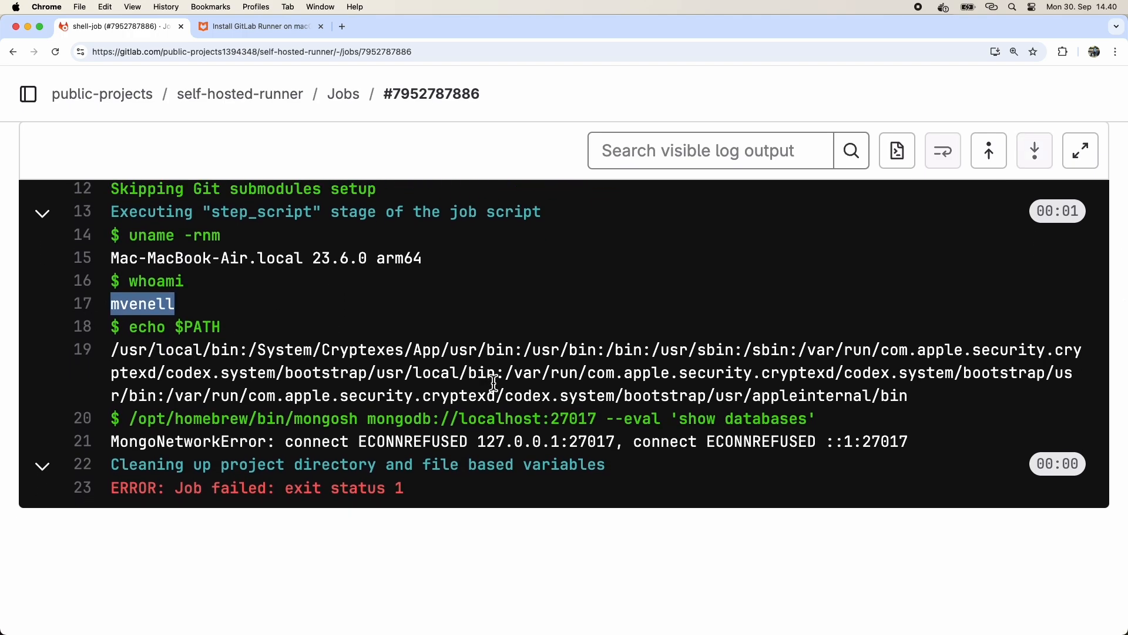
{"action": "left_click", "coordinate": [428, 495]}
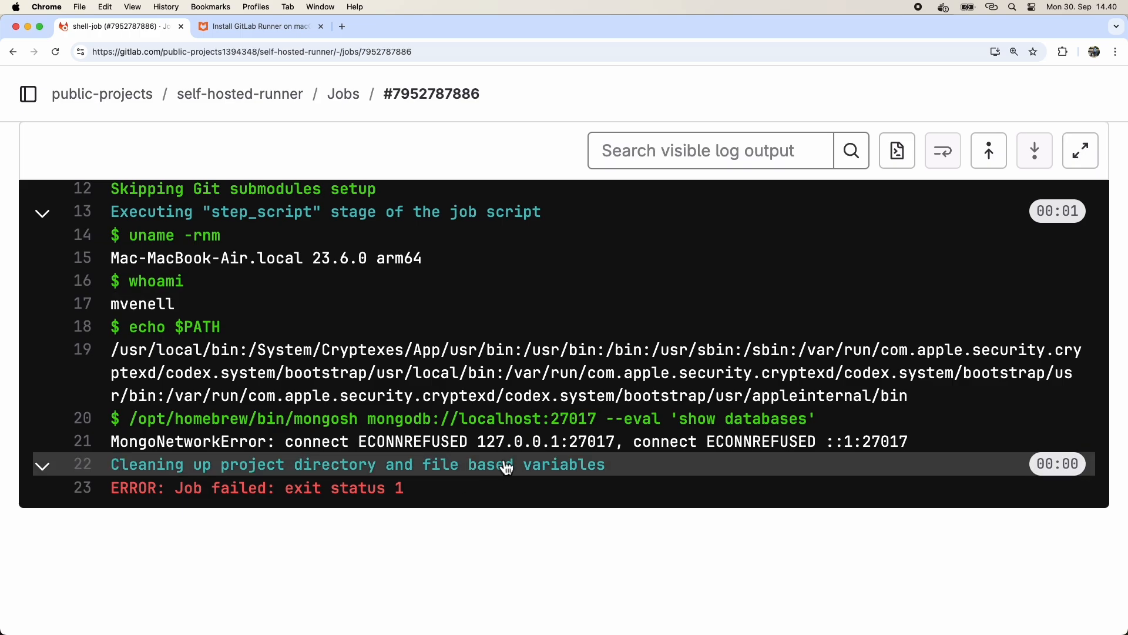
{"action": "scroll", "coordinate": [505, 470], "scroll_direction": "up", "scroll_amount": 10}
Open docker-job from the jobs list and examine its log output.
{"action": "left_click", "coordinate": [347, 98]}
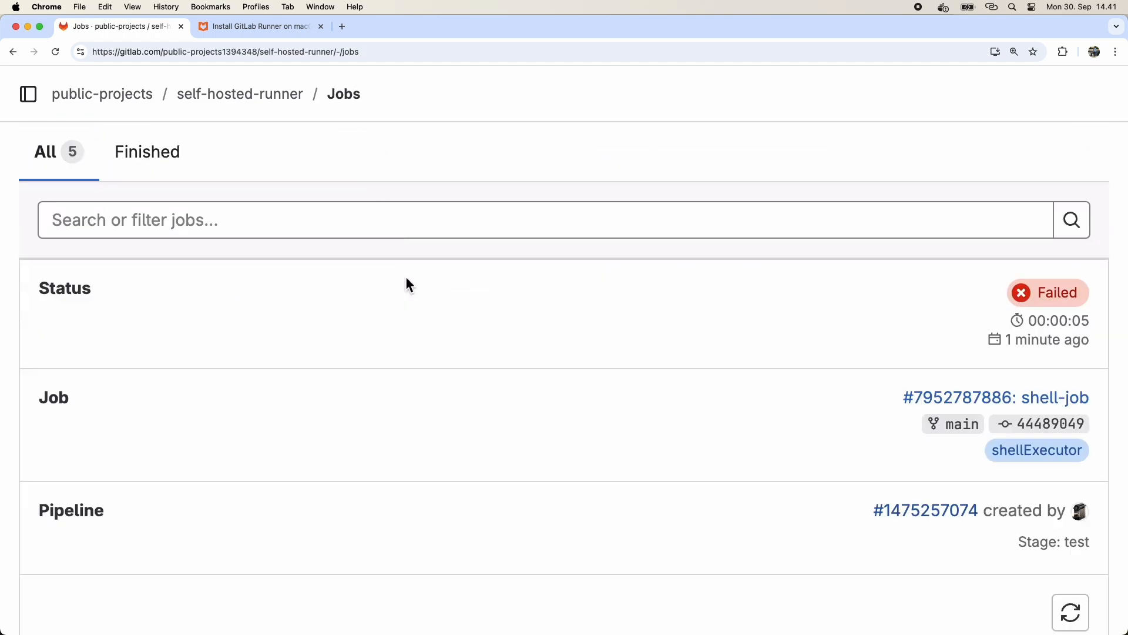
{"action": "scroll", "coordinate": [410, 318], "scroll_direction": "down", "scroll_amount": 7}
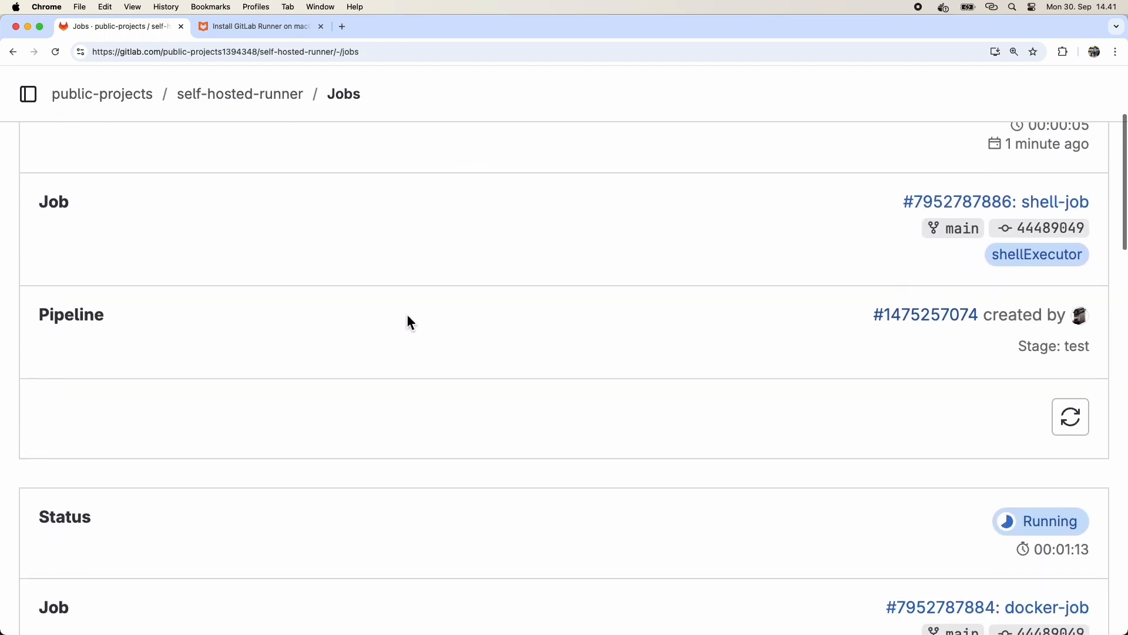
{"action": "left_click", "coordinate": [1039, 318]}
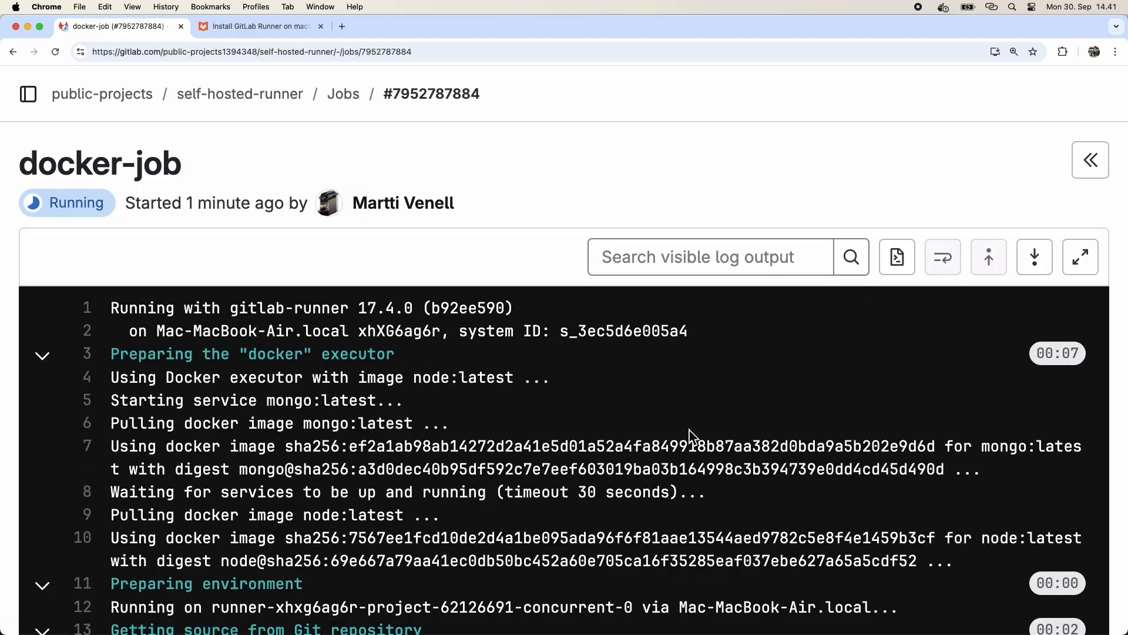
{"action": "scroll", "coordinate": [634, 488], "scroll_direction": "down", "scroll_amount": 3}
{"action": "scroll", "coordinate": [635, 487], "scroll_direction": "down", "scroll_amount": 5}
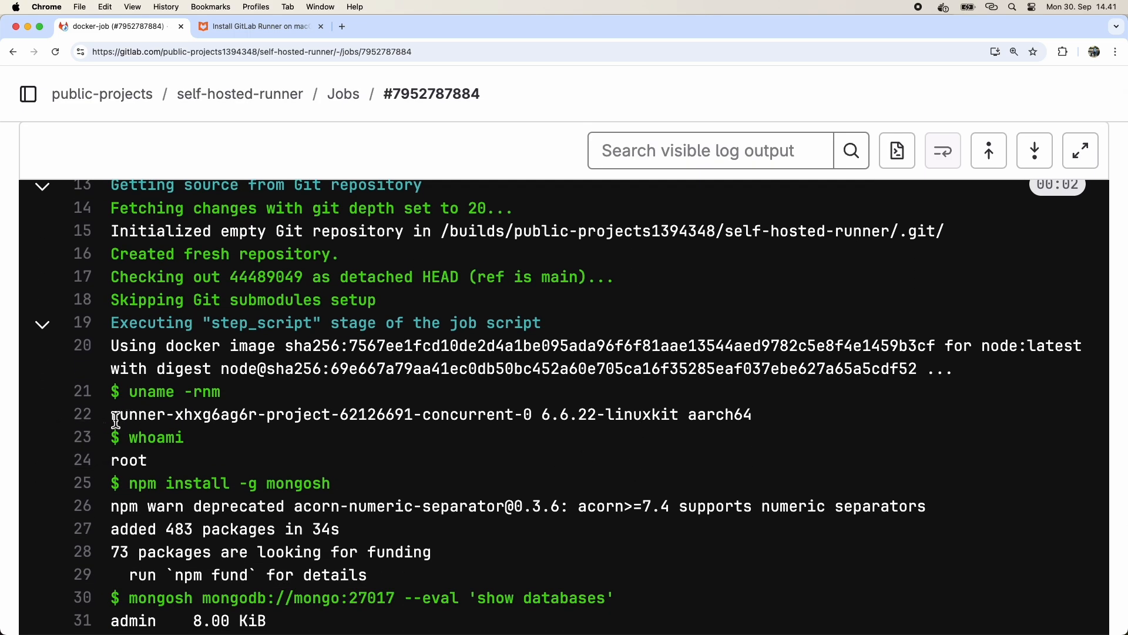
{"action": "left_click_drag", "start_coordinate": [113, 418], "coordinate": [762, 418]}
{"action": "left_click", "coordinate": [614, 458]}
{"action": "scroll", "coordinate": [460, 449], "scroll_direction": "down", "scroll_amount": 1}
{"action": "double_click", "coordinate": [135, 428]}
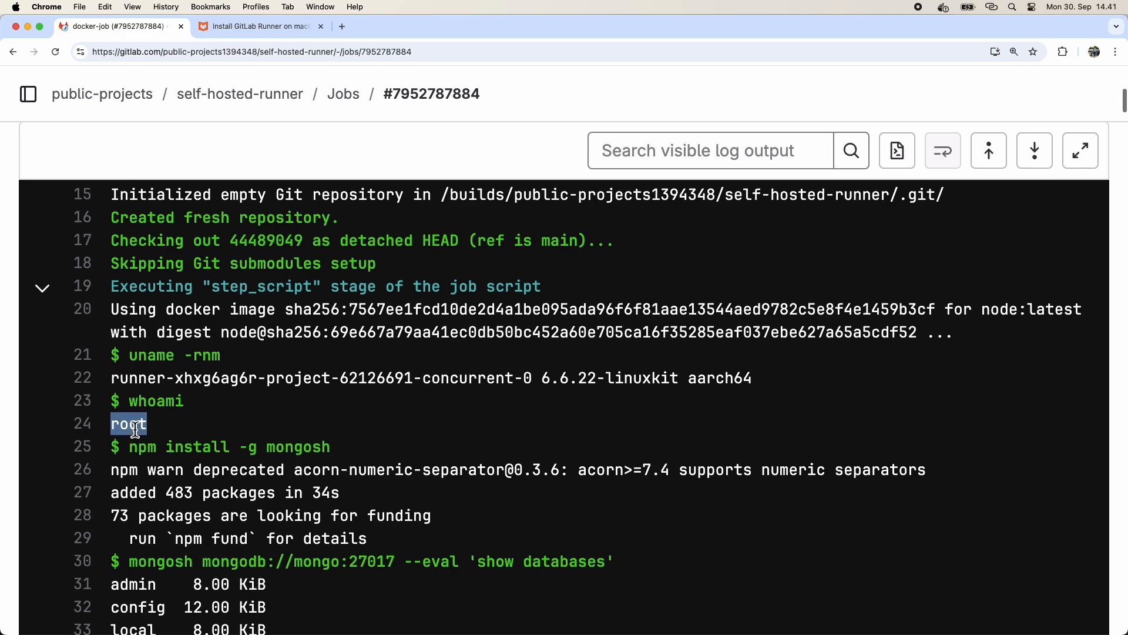
{"action": "scroll", "coordinate": [552, 411], "scroll_direction": "down", "scroll_amount": 4}
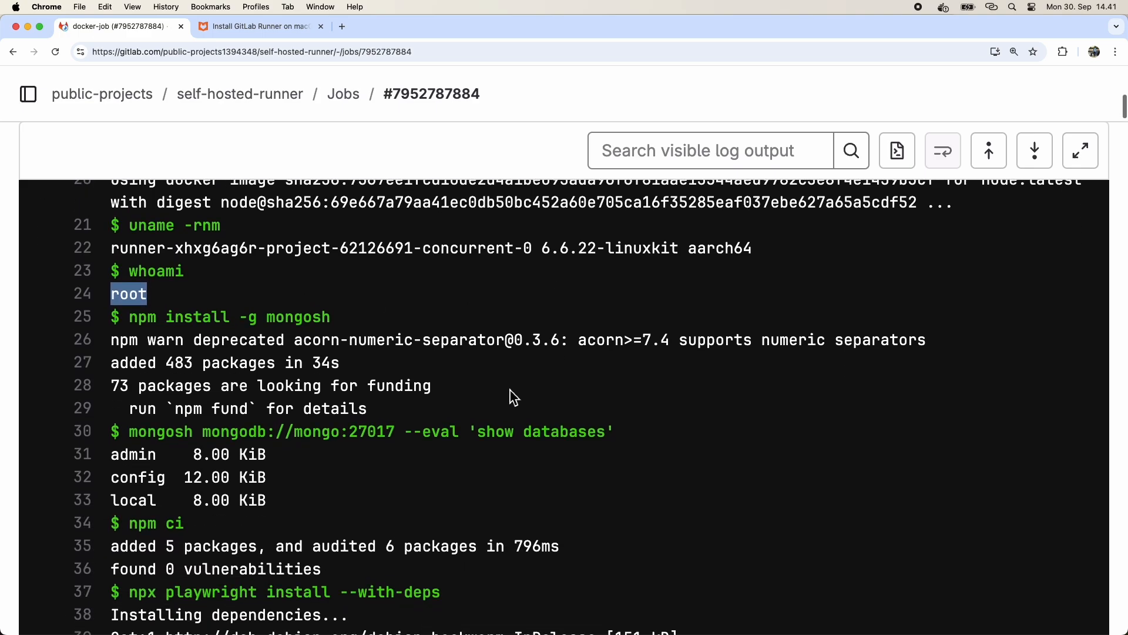
{"action": "scroll", "coordinate": [353, 452], "scroll_direction": "down", "scroll_amount": 1}
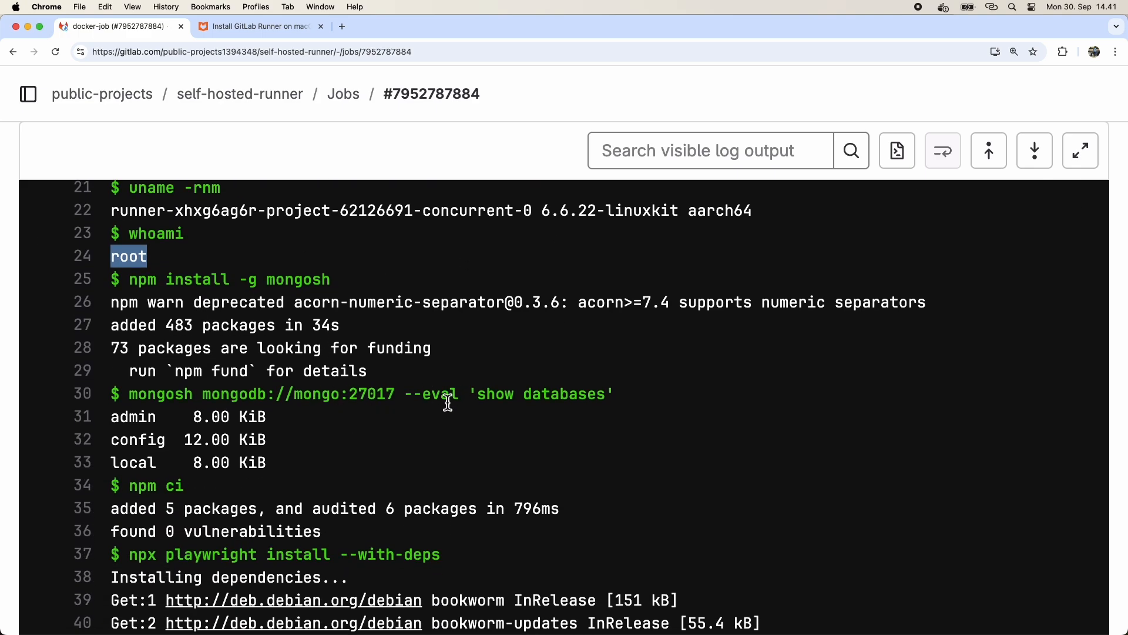
{"action": "left_click_drag", "start_coordinate": [112, 418], "coordinate": [281, 463]}
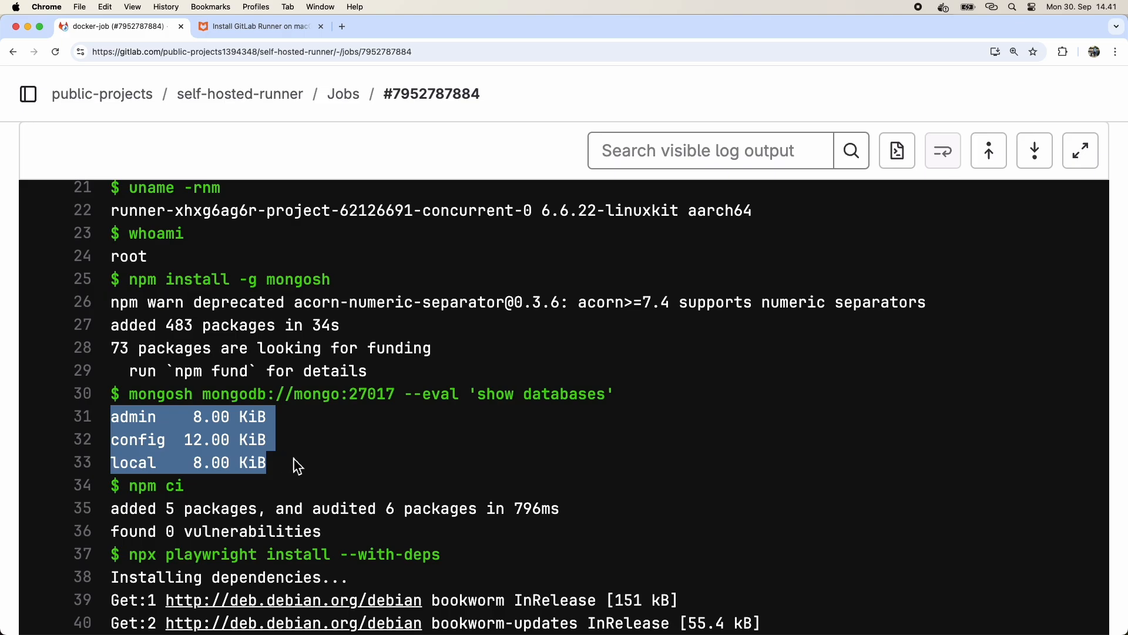
Review the docker-job log, from the mongo service image pull to the Playwright test results at the end.
{"action": "scroll", "coordinate": [558, 430], "scroll_direction": "up", "scroll_amount": 4}
{"action": "scroll", "coordinate": [557, 429], "scroll_direction": "up", "scroll_amount": 10}
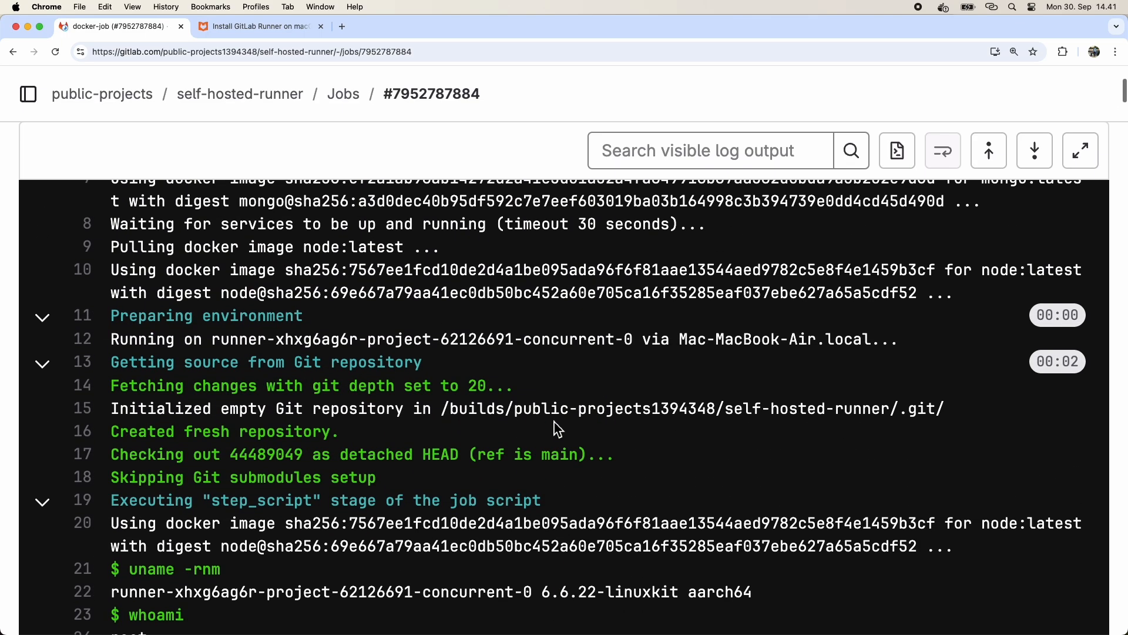
{"action": "scroll", "coordinate": [552, 419], "scroll_direction": "down", "scroll_amount": 2}
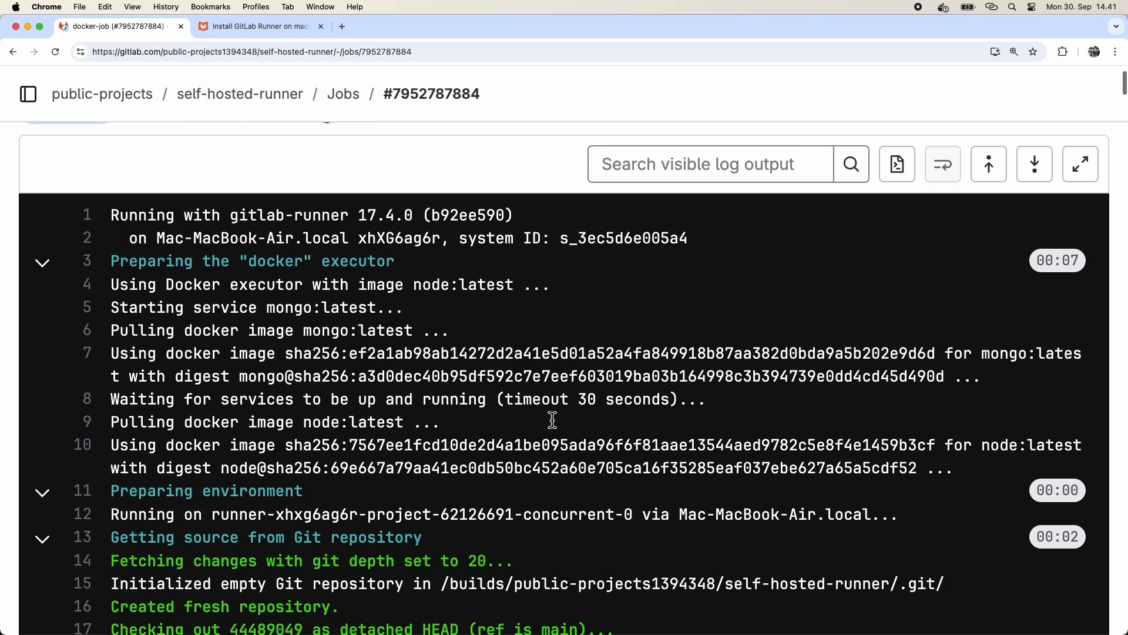
{"action": "left_click_drag", "start_coordinate": [115, 318], "coordinate": [412, 316]}
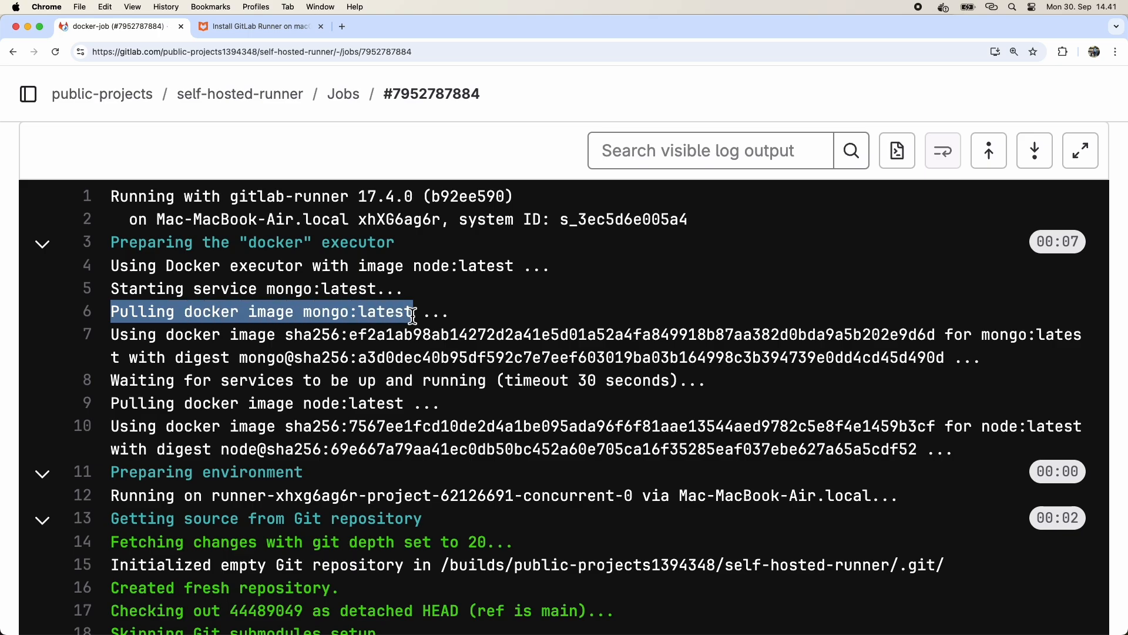
{"action": "scroll", "coordinate": [693, 445], "scroll_direction": "down", "scroll_amount": 20}
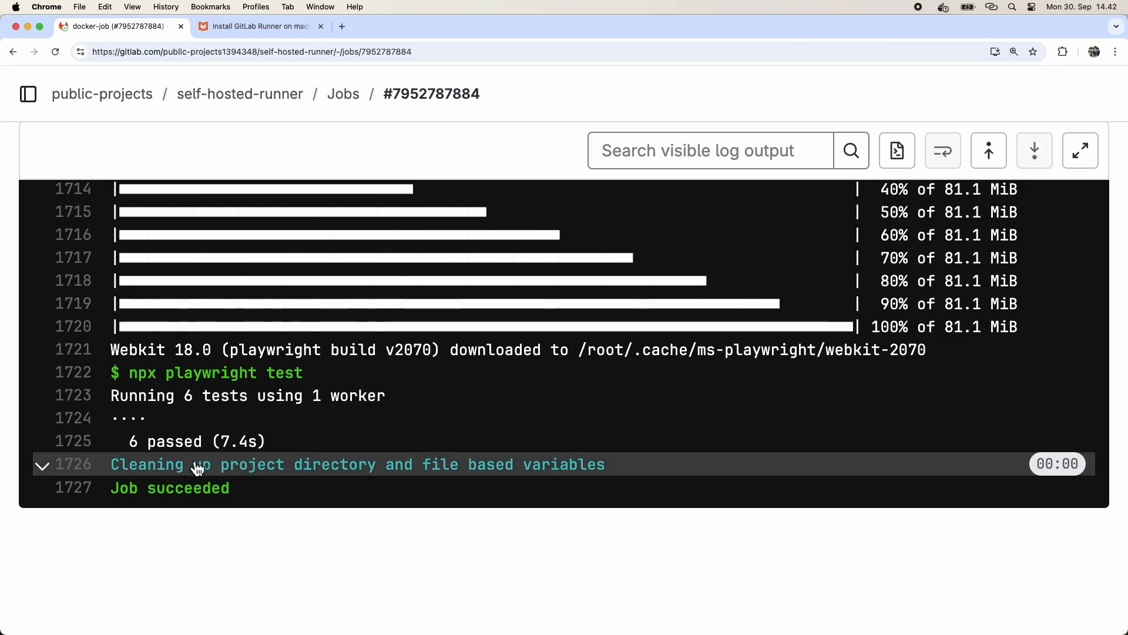
{"action": "left_click_drag", "start_coordinate": [130, 379], "coordinate": [327, 382]}
{"action": "double_click", "coordinate": [179, 449]}
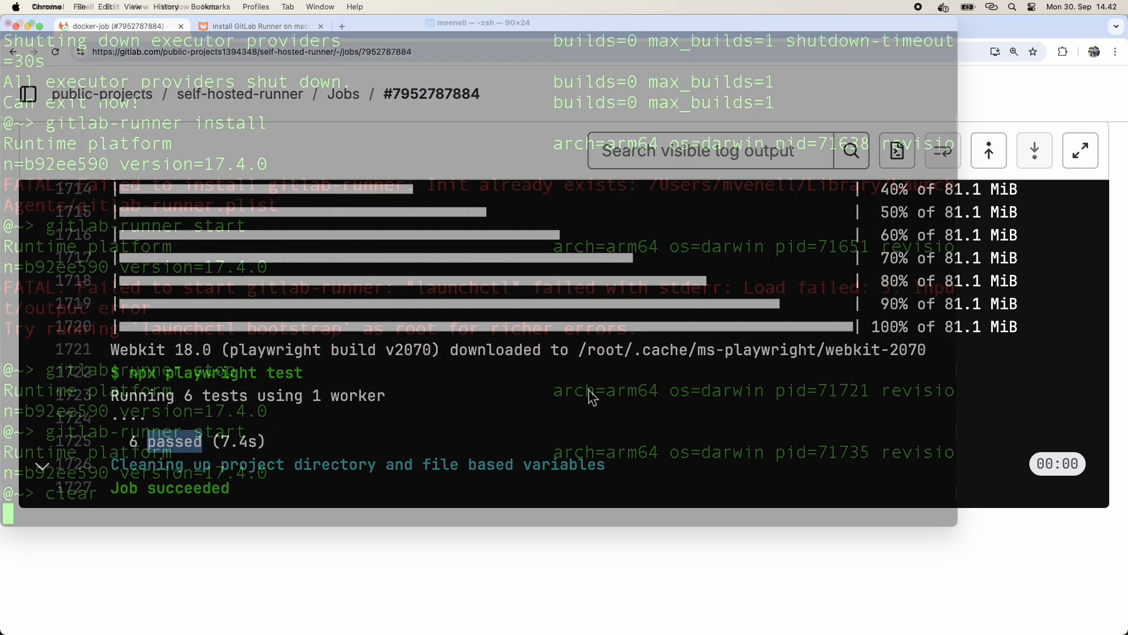
In a terminal, start a local MongoDB container with docker run -p 27017:27017 -d mongo:latest.
{"action": "type", "text": "docker run -p 27017:27017 -d mongo:latest"}
{"action": "key", "text": "Return"}
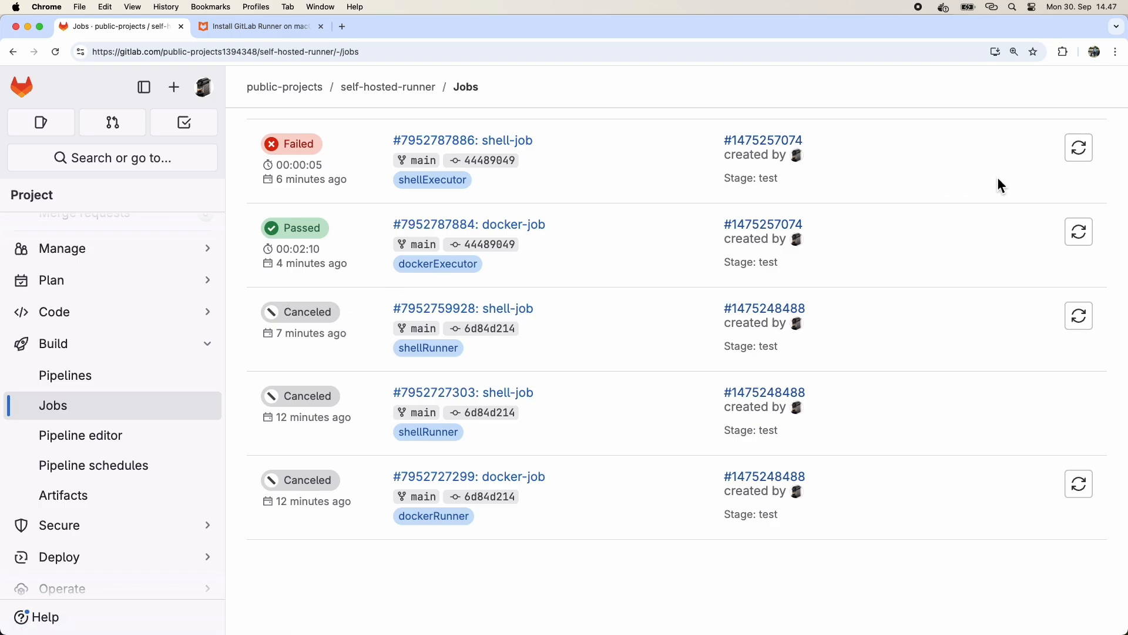
Retry the failed shell-job from the jobs list and examine the mongosh database listing in its log.
{"action": "left_click", "coordinate": [1079, 148]}
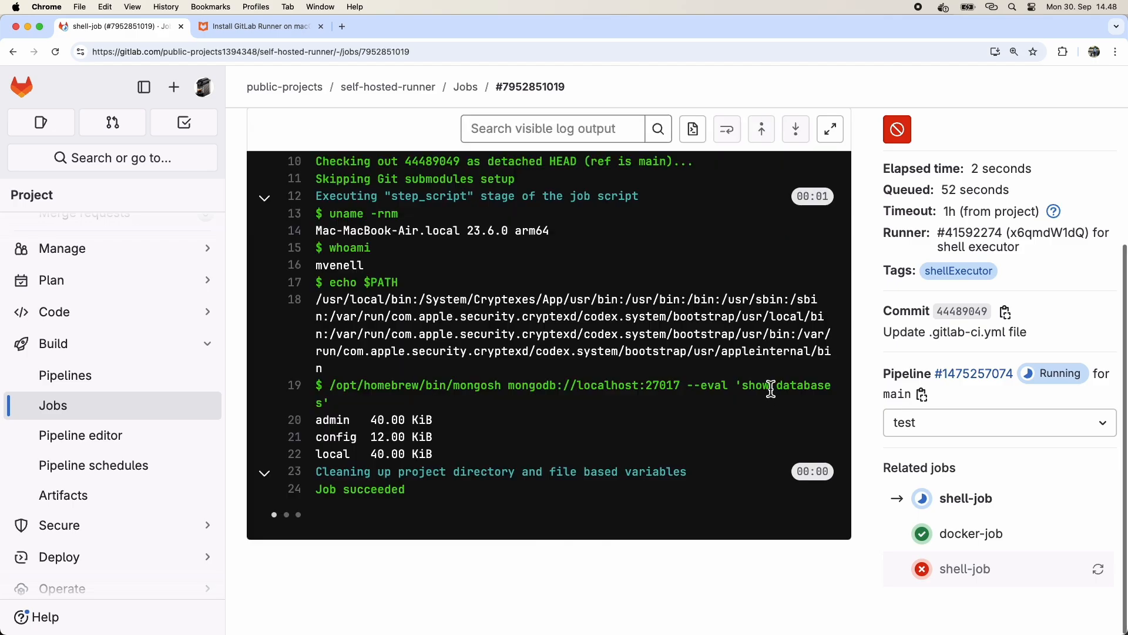
{"action": "left_click_drag", "start_coordinate": [319, 426], "coordinate": [595, 473]}
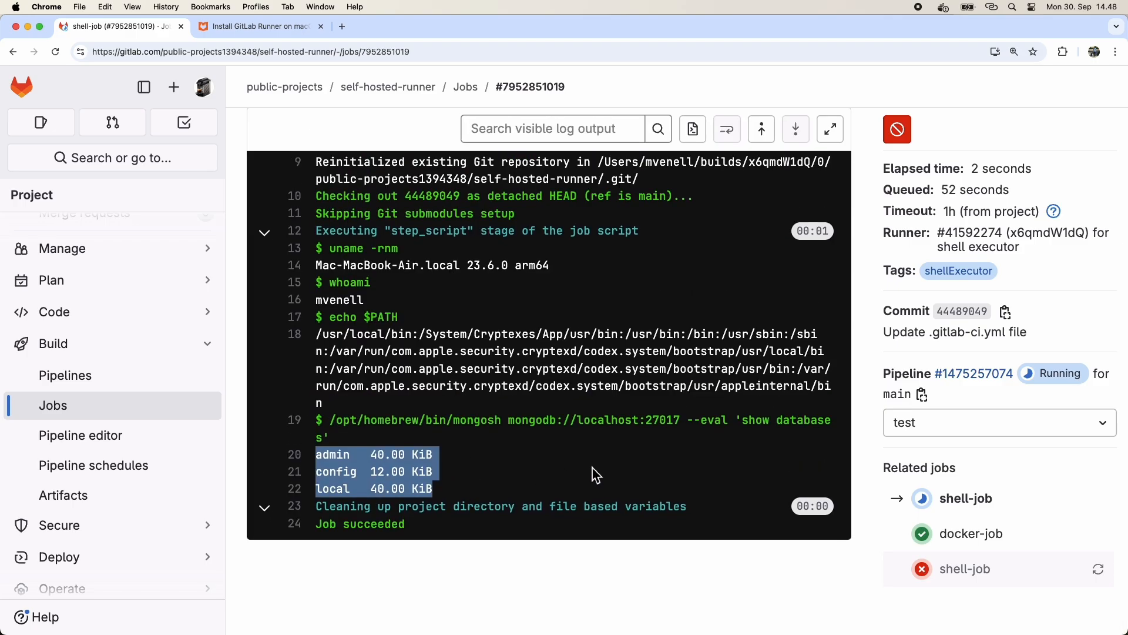